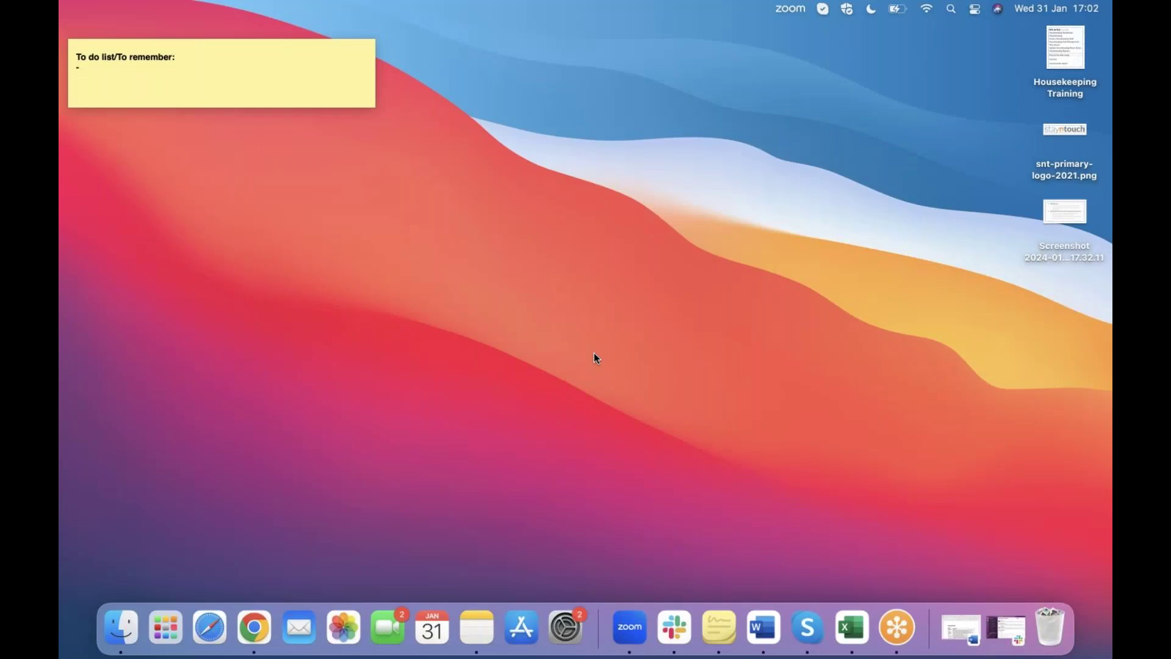
- Switch to the Chrome window showing the demo hotel's Stayntouch Manager Dashboard
{"action": "key", "text": "ctrl+Up"}
{"action": "left_click", "coordinate": [615, 42]}
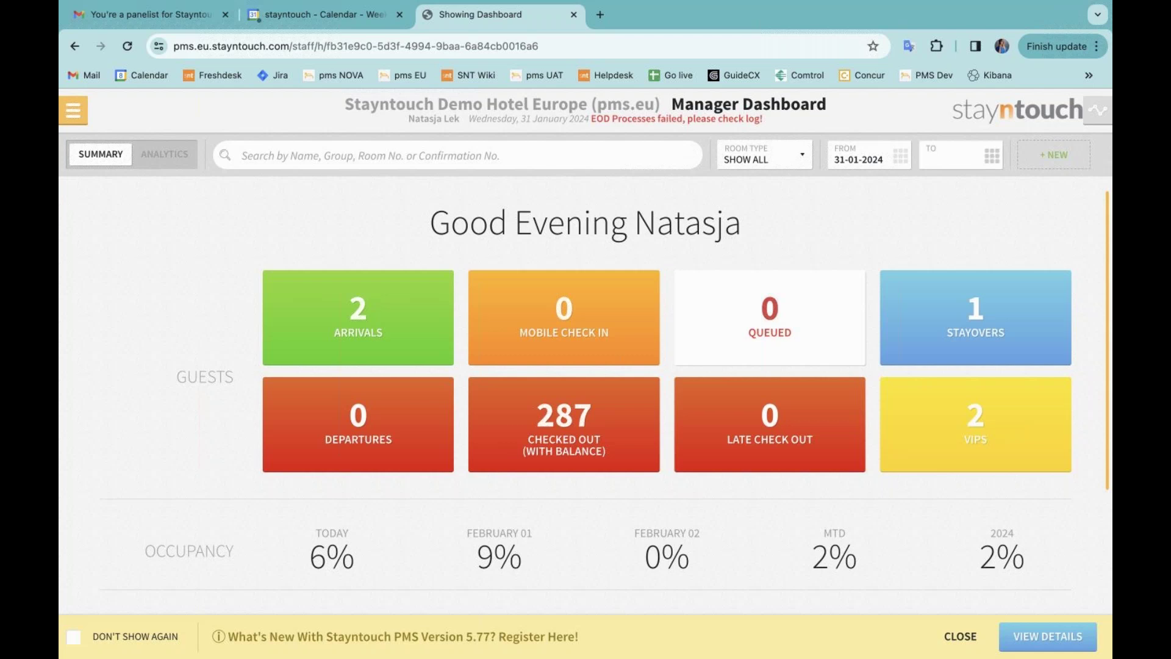
- Open the first VIP arrival's Twin room stay card, dismiss the deposit prompt, and view its bills
{"action": "left_click", "coordinate": [343, 333]}
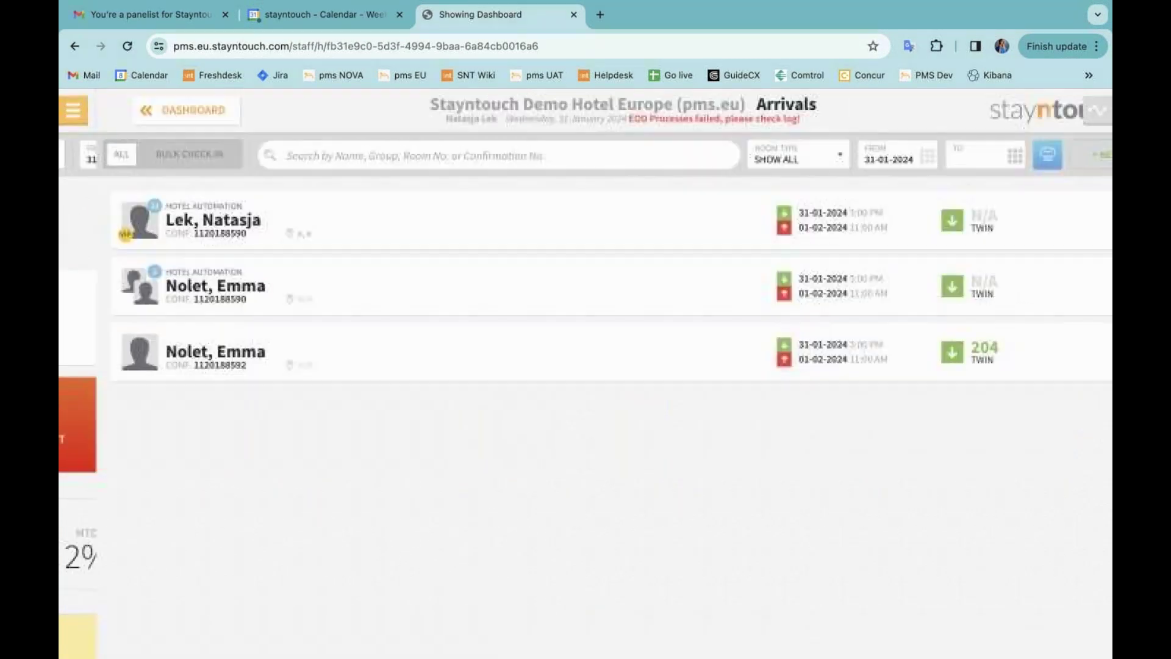
{"action": "left_click", "coordinate": [396, 233]}
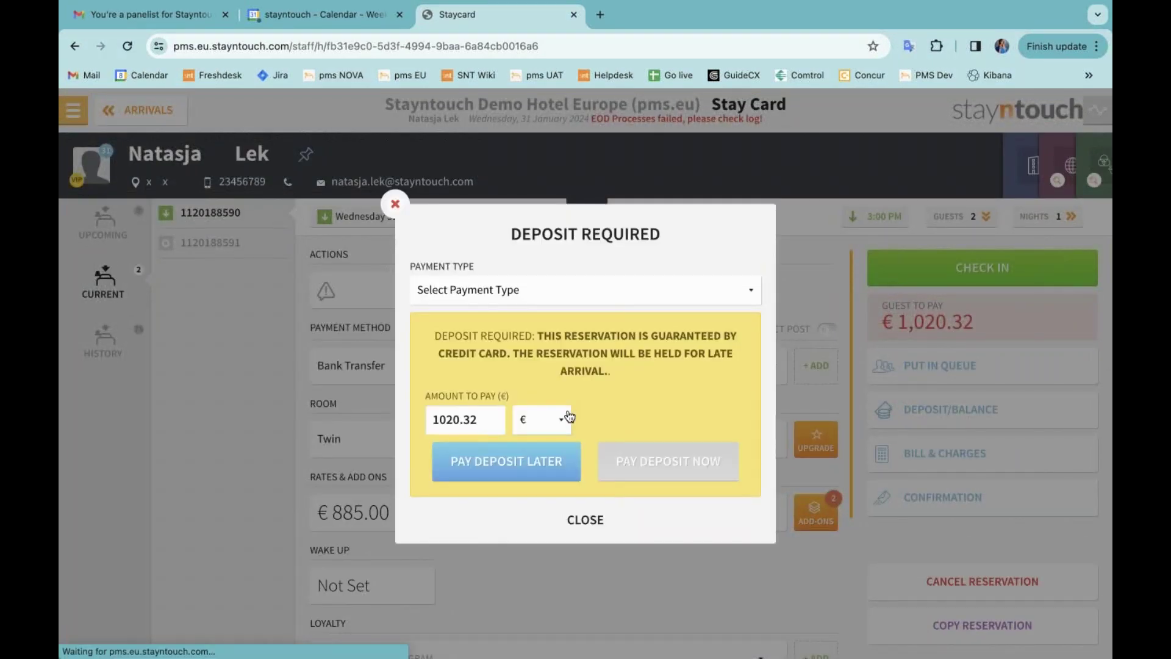
{"action": "left_click", "coordinate": [583, 522]}
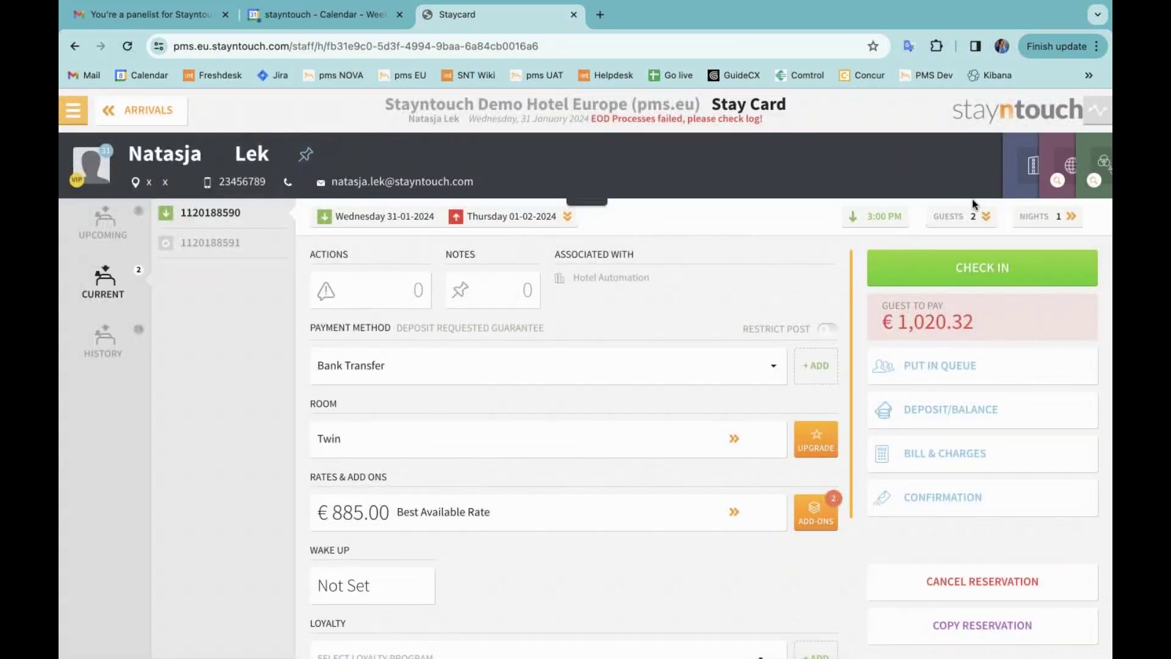
{"action": "left_click", "coordinate": [950, 222]}
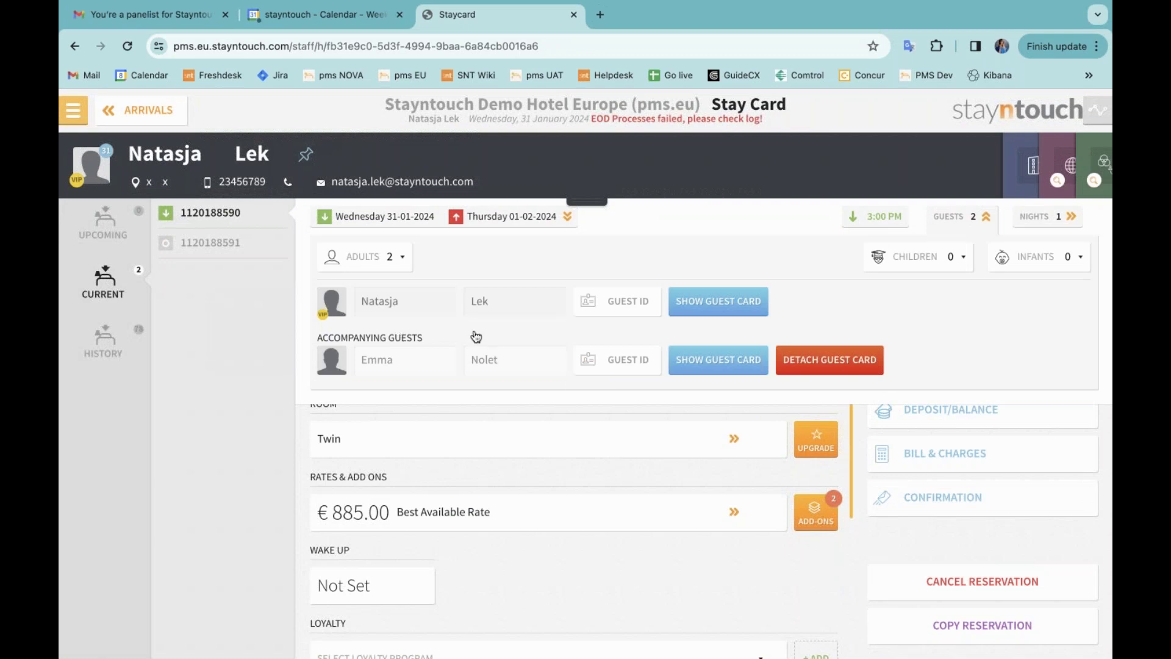
{"action": "left_click", "coordinate": [954, 224]}
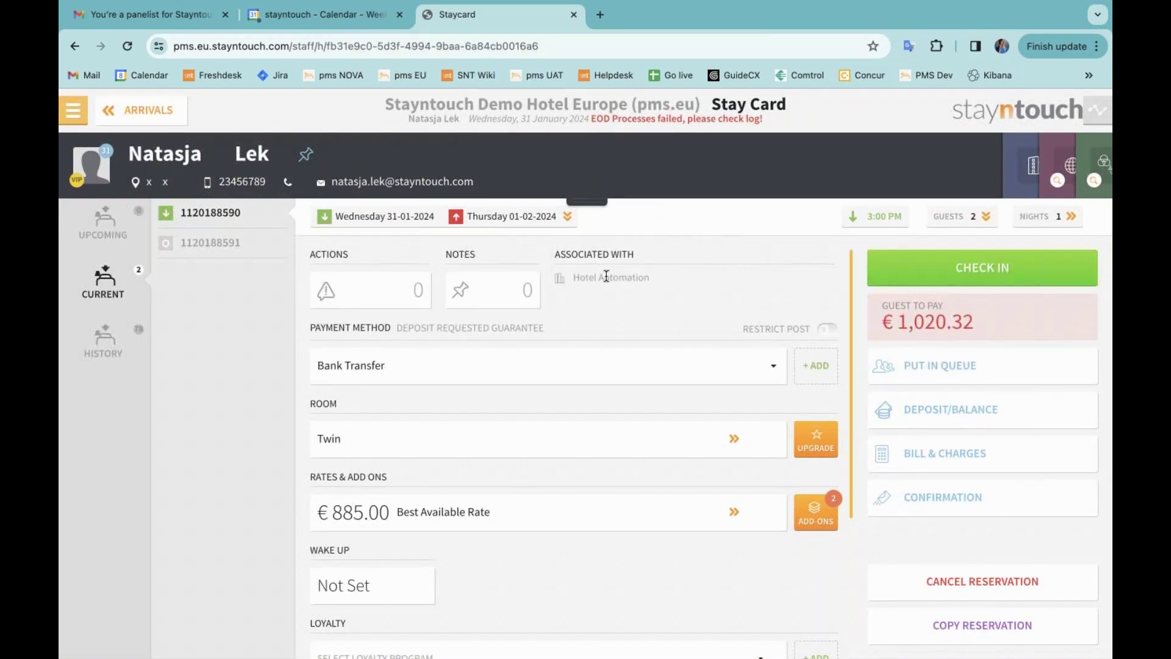
{"action": "left_click", "coordinate": [927, 453]}
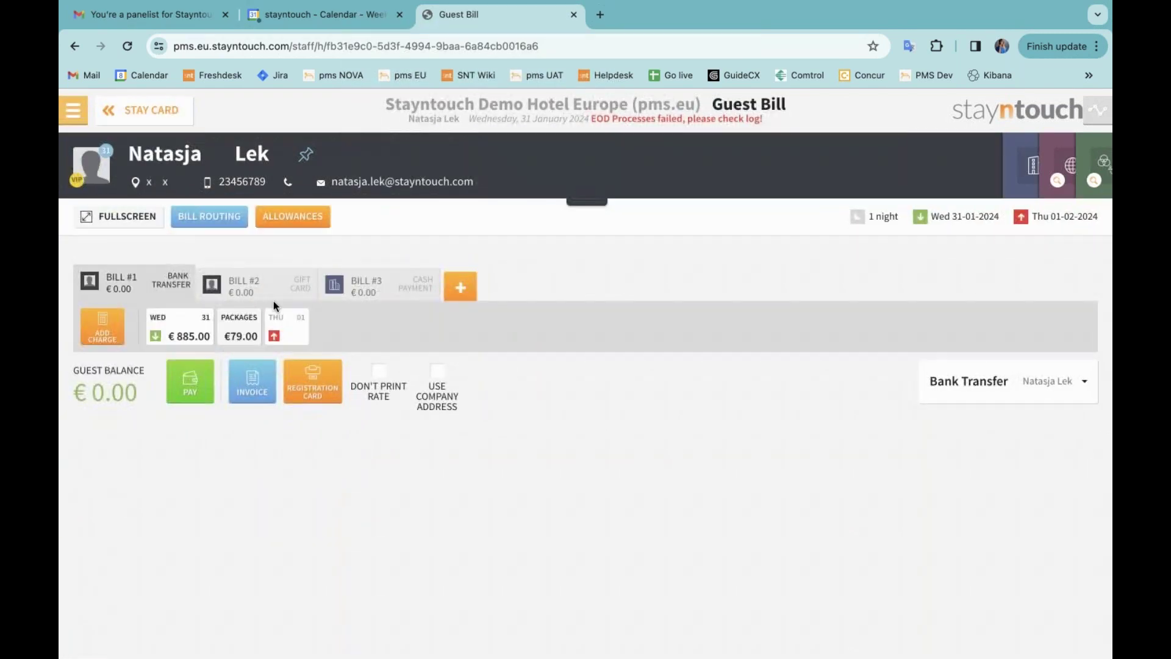
- Review Bills #1–#3, delete the cash-paid Bill #3, and return to the stay card
{"action": "left_click", "coordinate": [261, 287]}
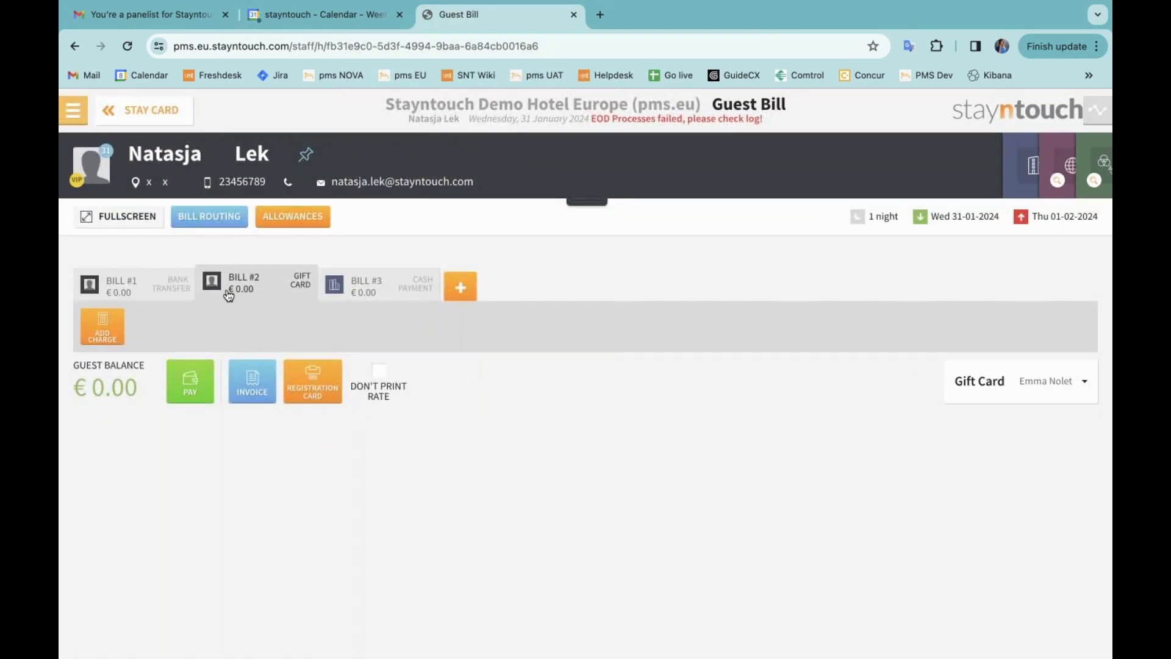
{"action": "left_click", "coordinate": [144, 293]}
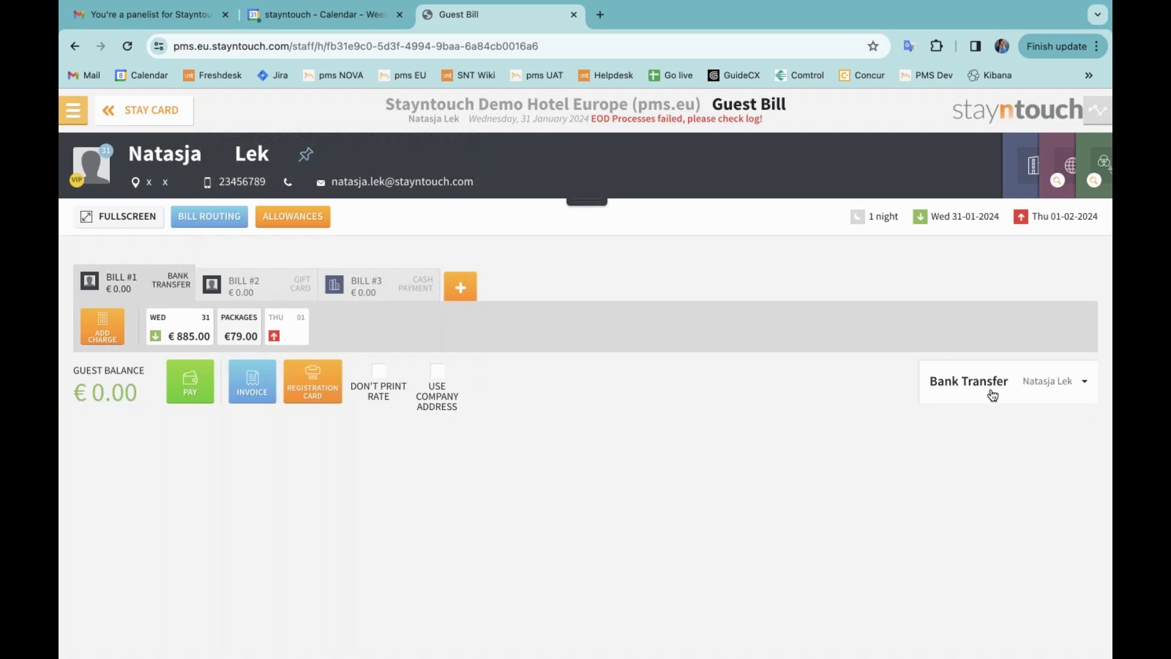
{"action": "left_click", "coordinate": [262, 289]}
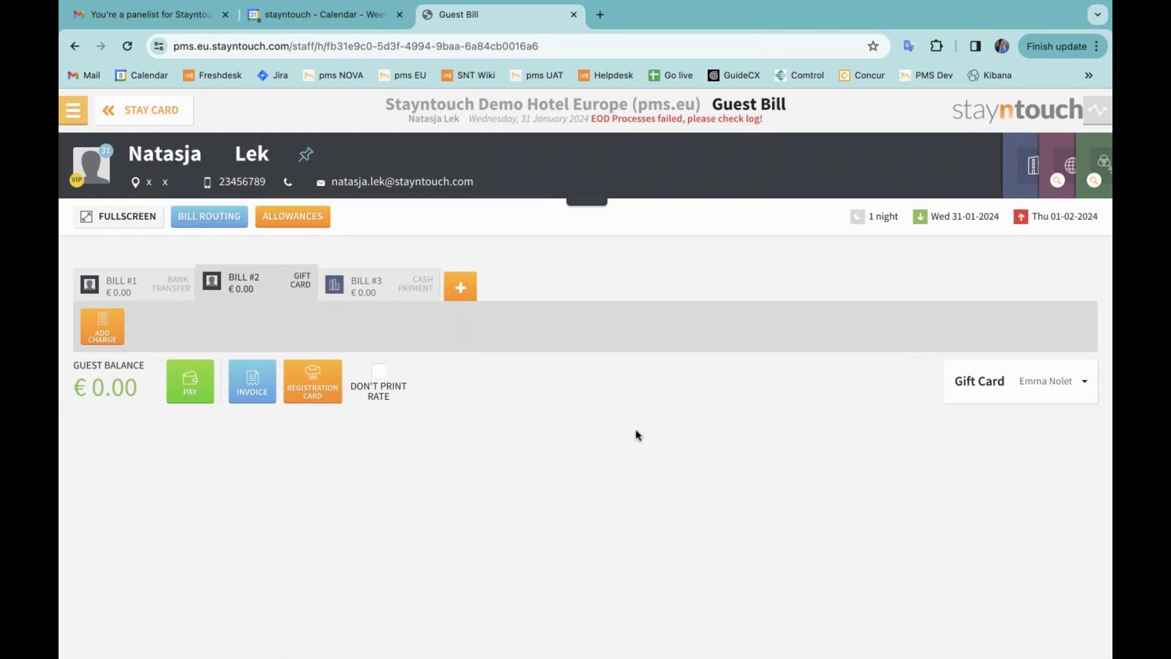
{"action": "left_click", "coordinate": [383, 295]}
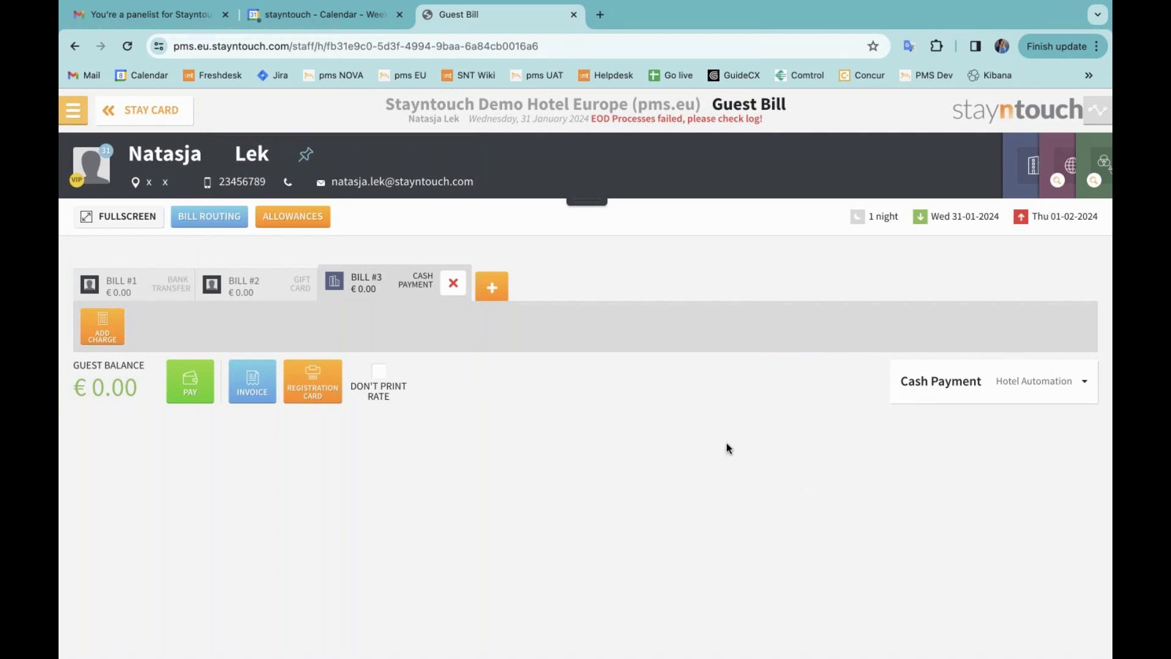
{"action": "left_click", "coordinate": [454, 285]}
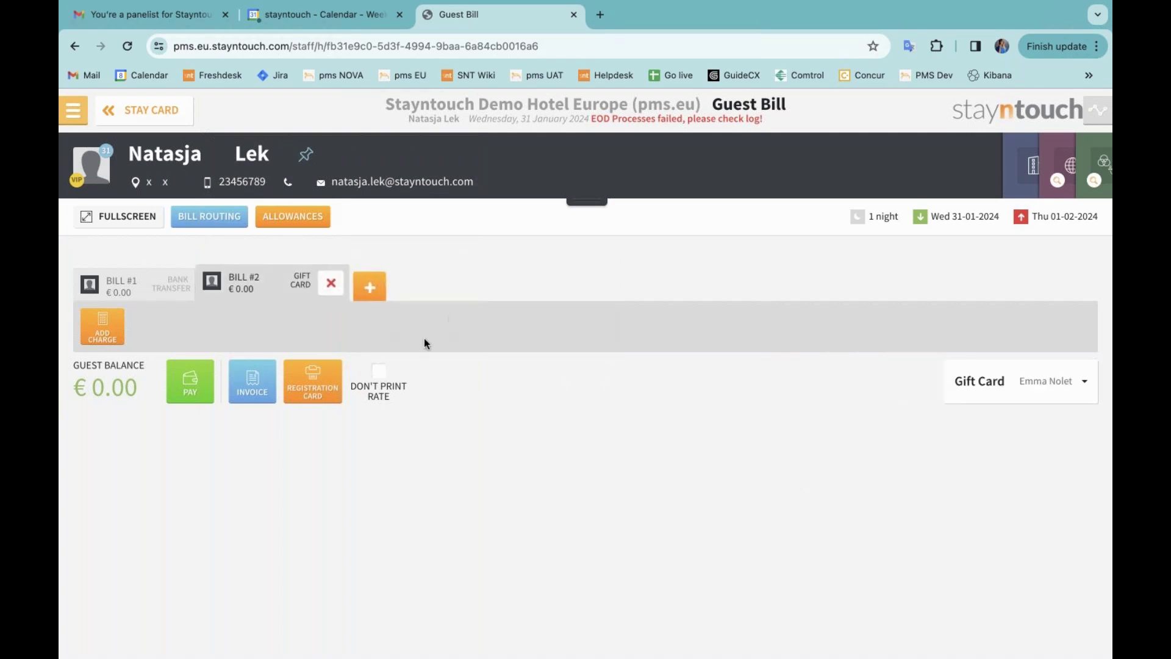
{"action": "left_click", "coordinate": [169, 116]}
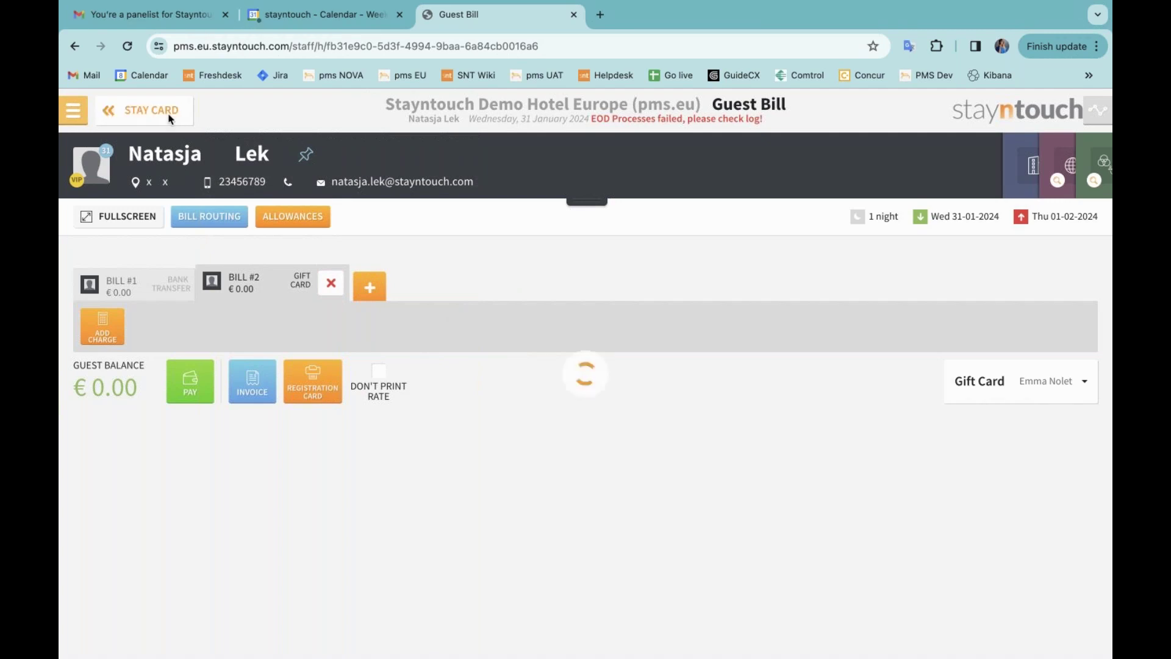
- Show the detailed Activity Log of 19 entries, topped by the Hide Bill entry for bill 3
{"action": "scroll", "coordinate": [463, 415], "scroll_direction": "down", "scroll_amount": 3}
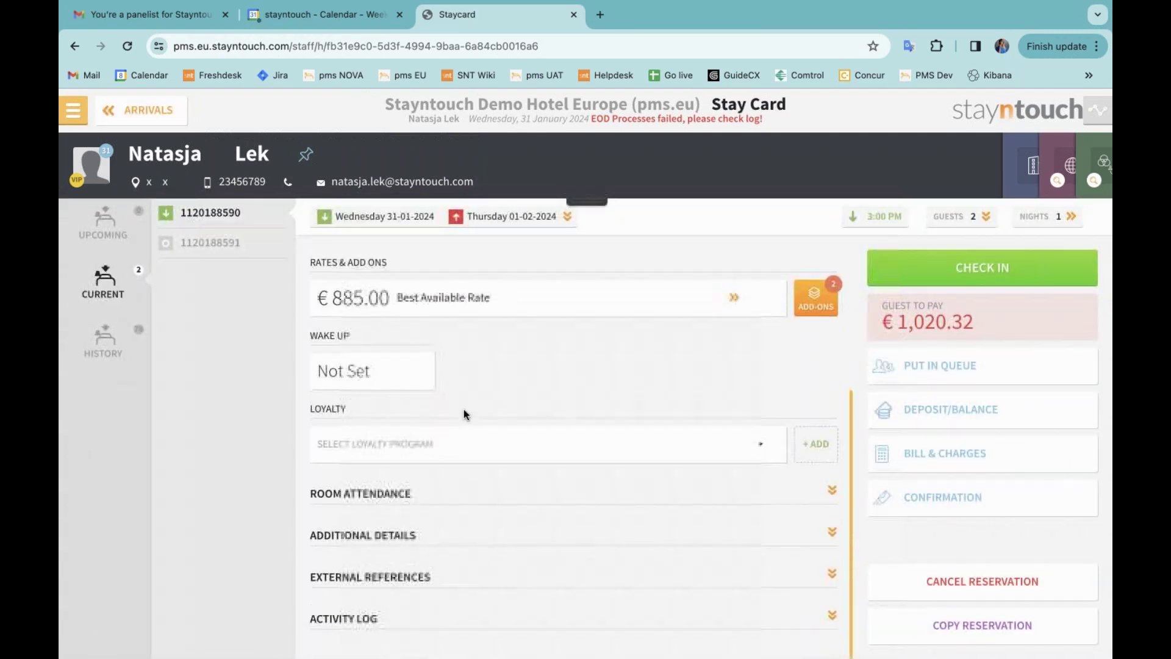
{"action": "left_click", "coordinate": [391, 616]}
{"action": "scroll", "coordinate": [391, 617], "scroll_direction": "down", "scroll_amount": 1}
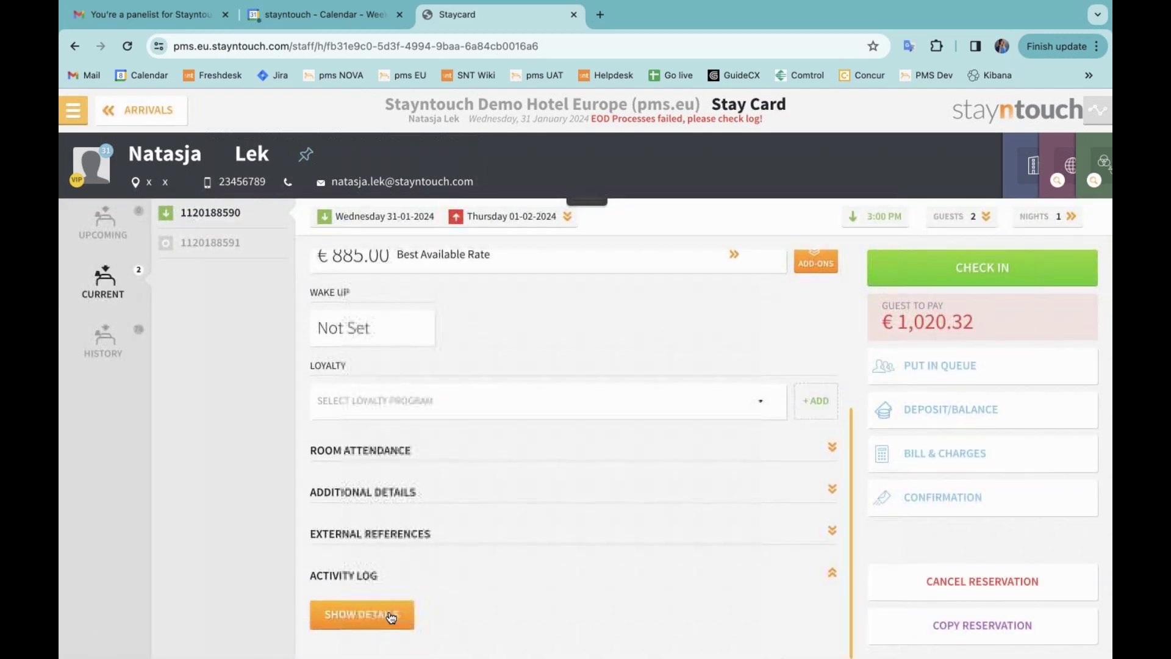
{"action": "left_click", "coordinate": [366, 614]}
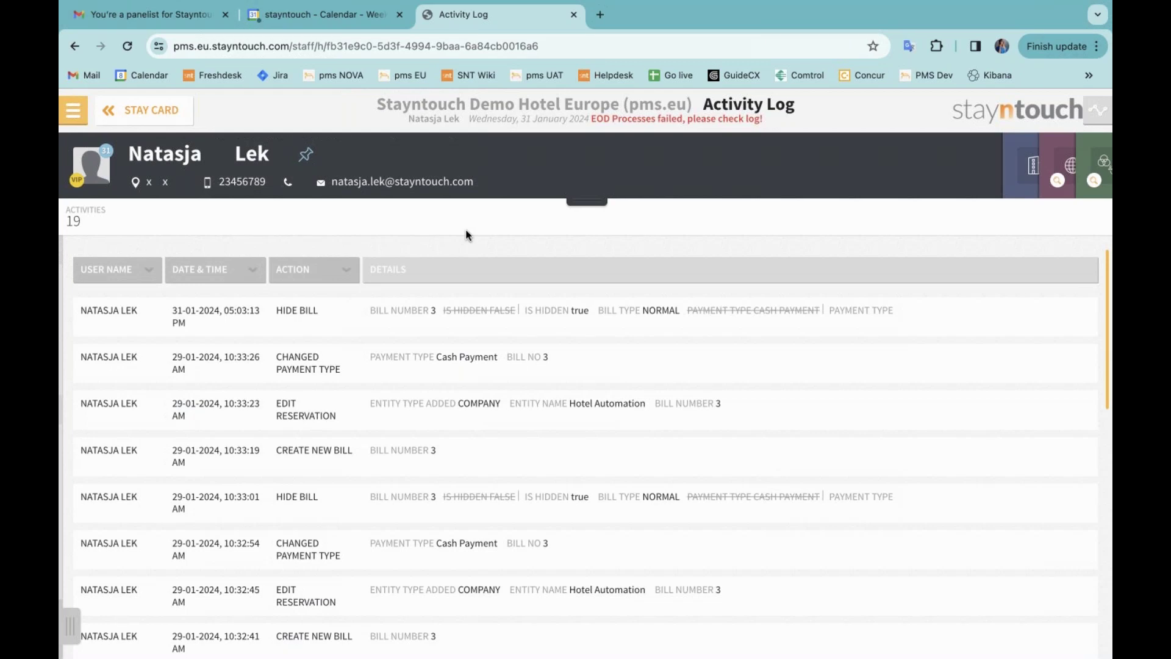
{"action": "left_click", "coordinate": [72, 114]}
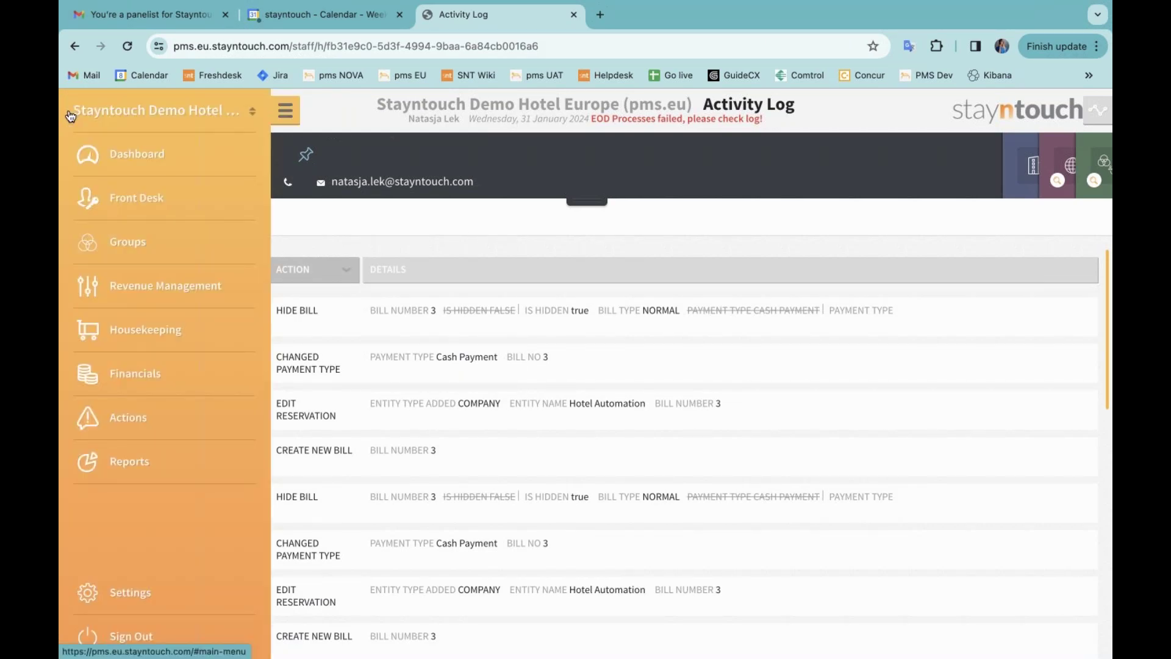
- Search accounts for 'exam' and show the Entity and Payment Method Example transactions
{"action": "left_click", "coordinate": [160, 203]}
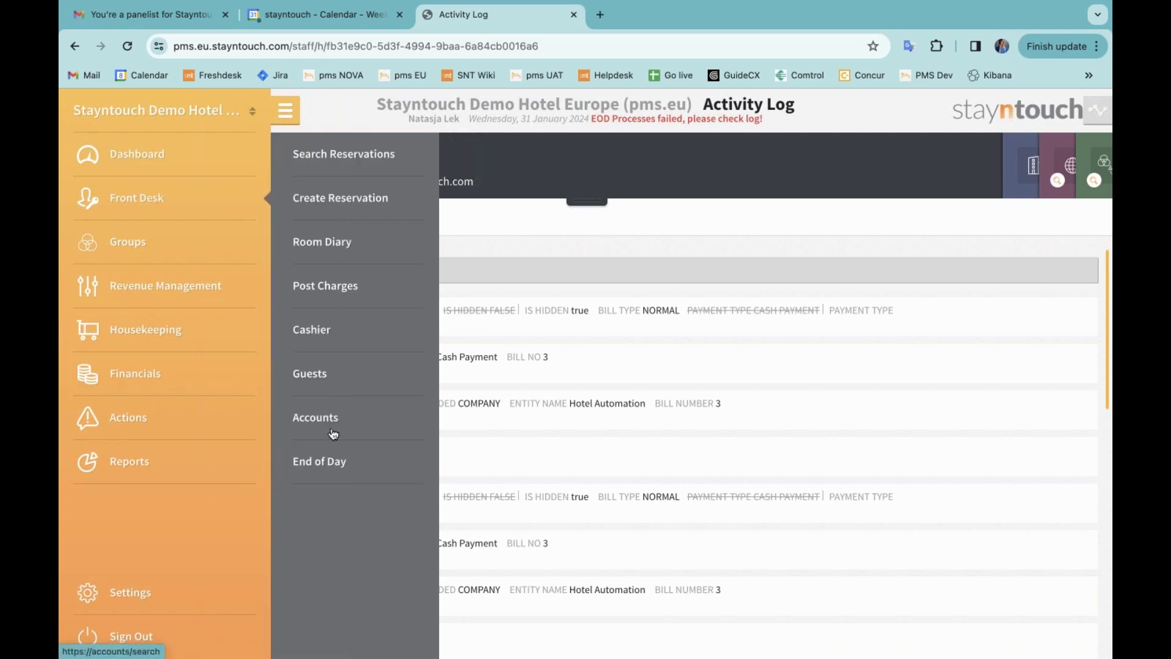
{"action": "left_click", "coordinate": [333, 432]}
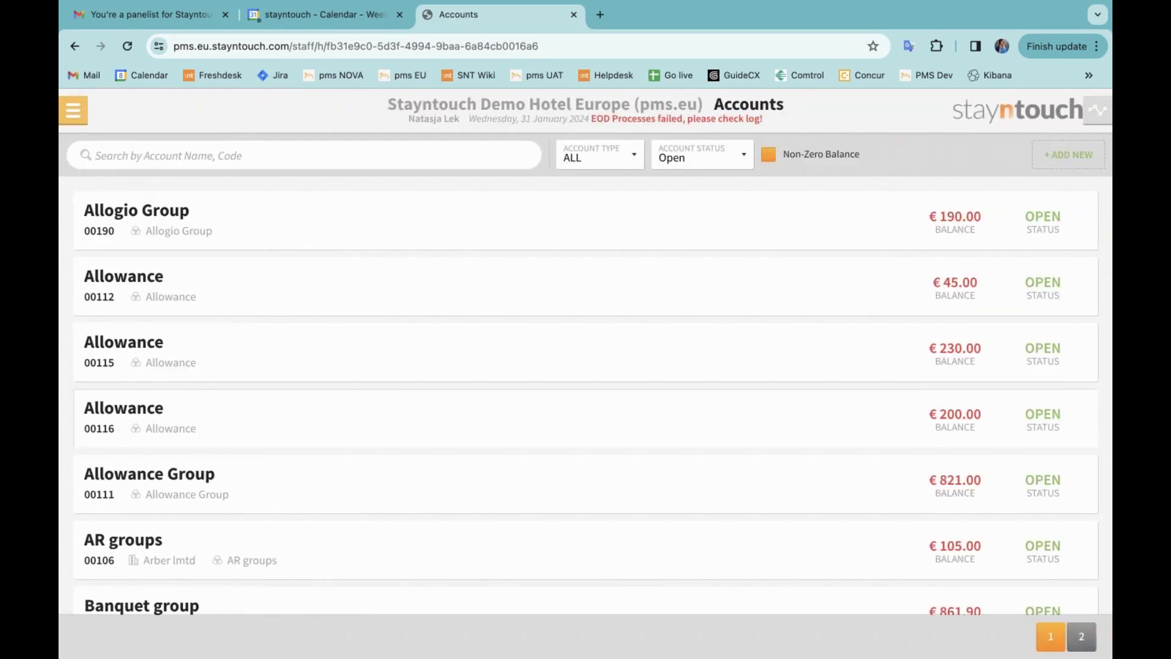
{"action": "left_click", "coordinate": [356, 163]}
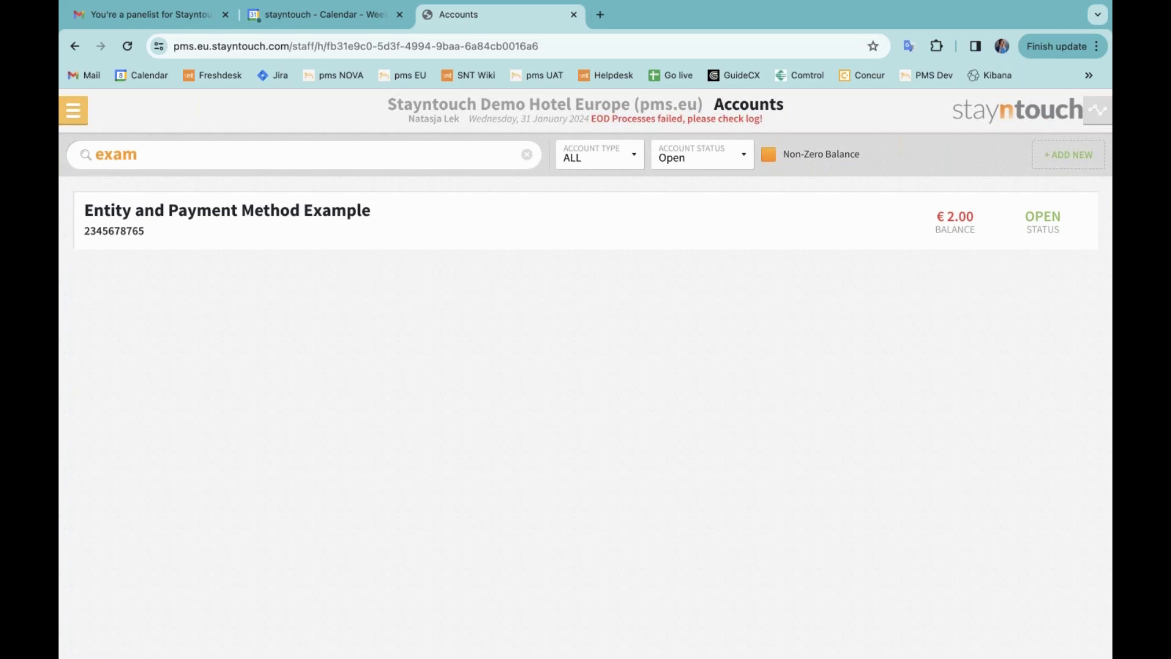
{"action": "left_click", "coordinate": [232, 210]}
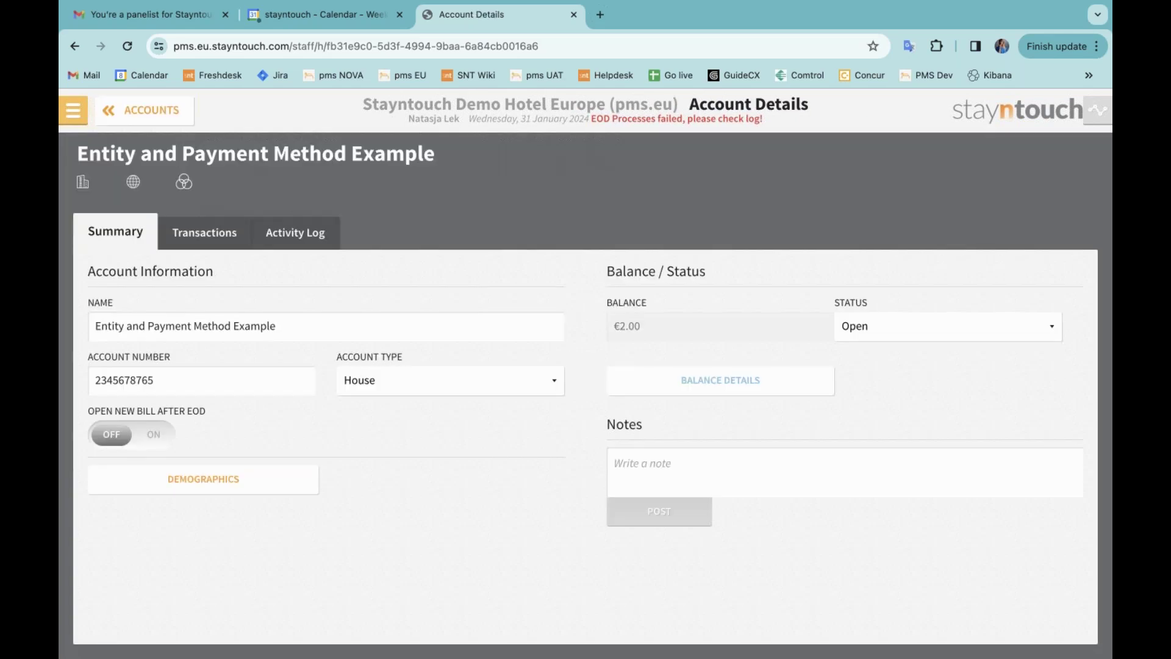
{"action": "left_click", "coordinate": [198, 238]}
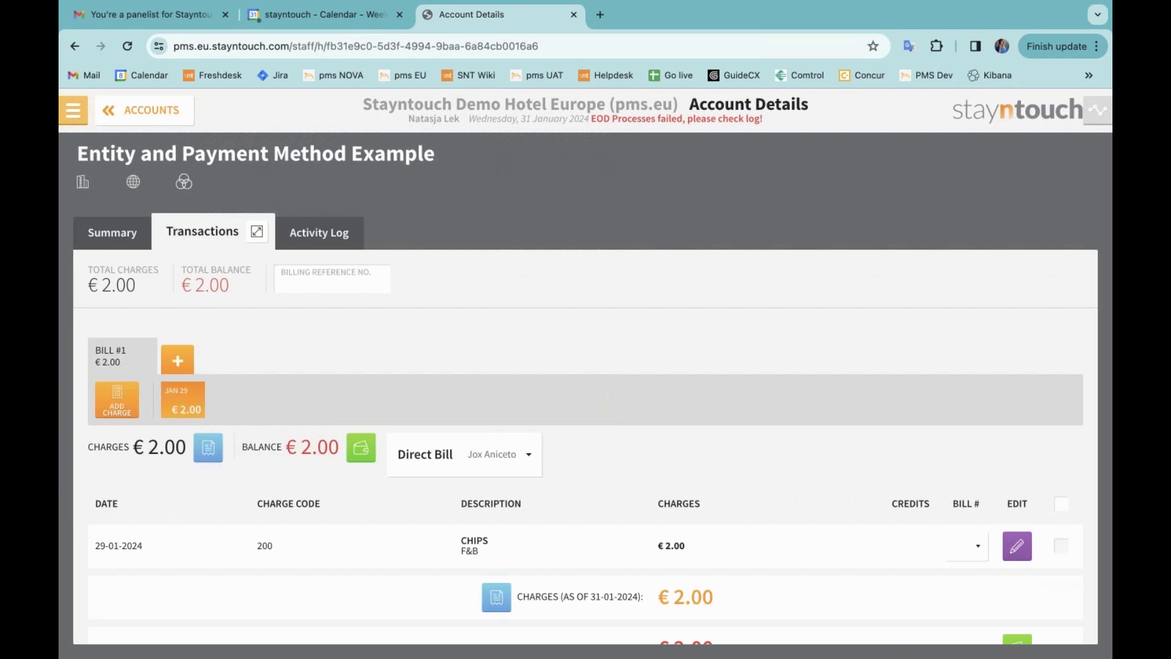
- Review Bill #1's payer options and close them, keeping Direct Bill as payment type
{"action": "left_click", "coordinate": [438, 456]}
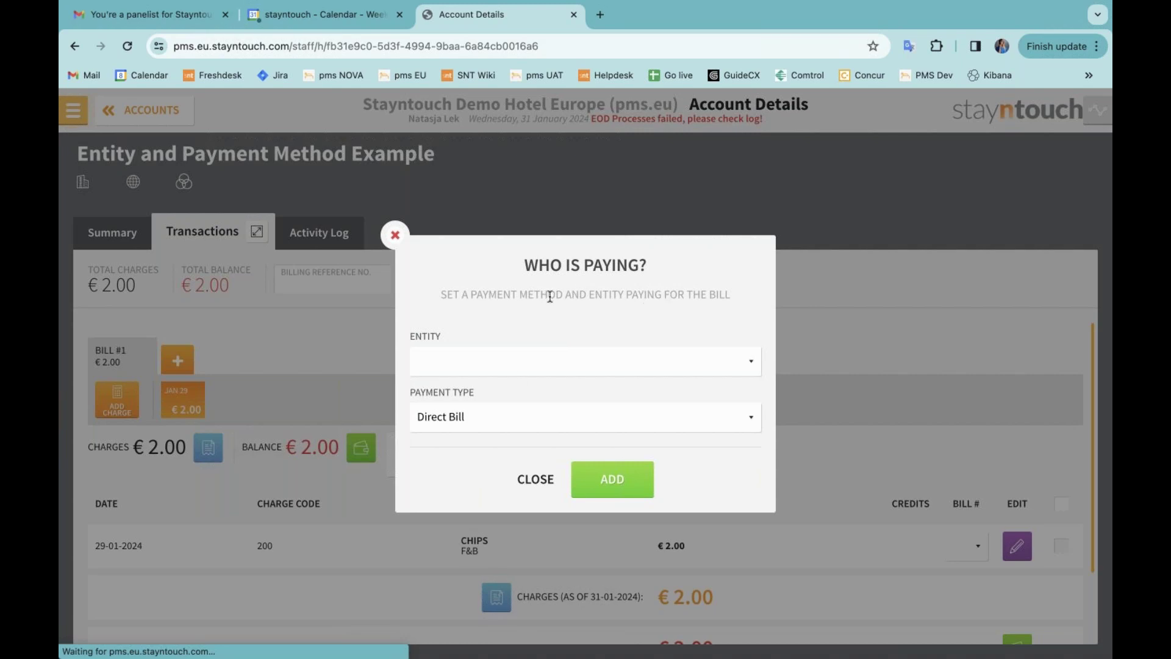
{"action": "left_click", "coordinate": [485, 370]}
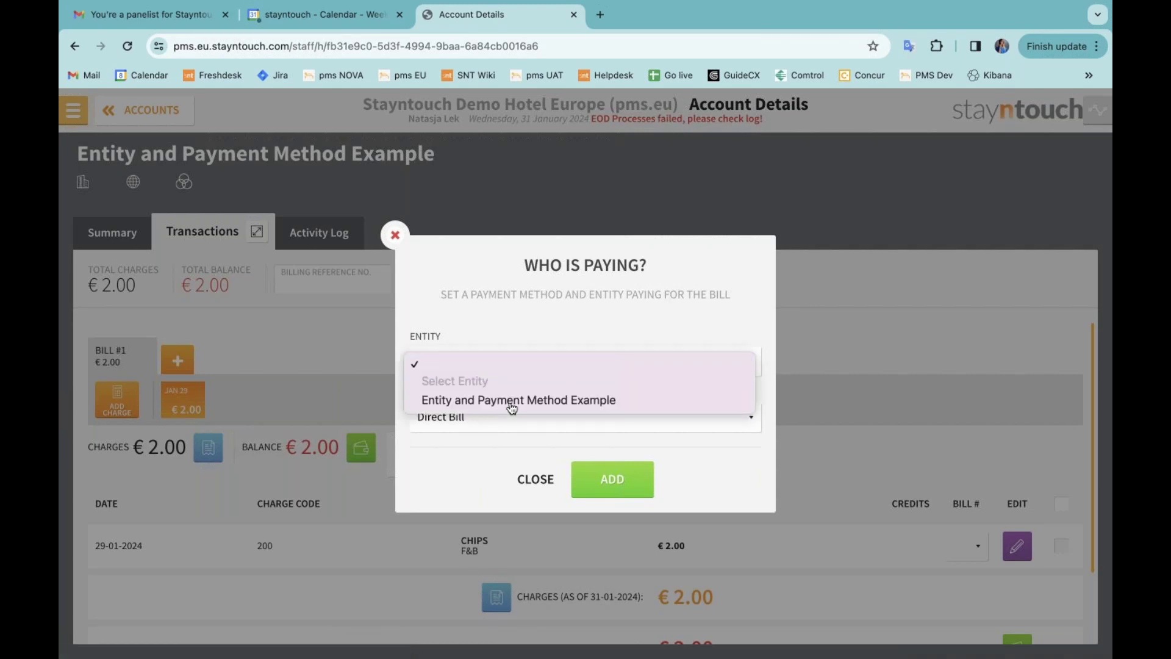
{"action": "left_click", "coordinate": [484, 322]}
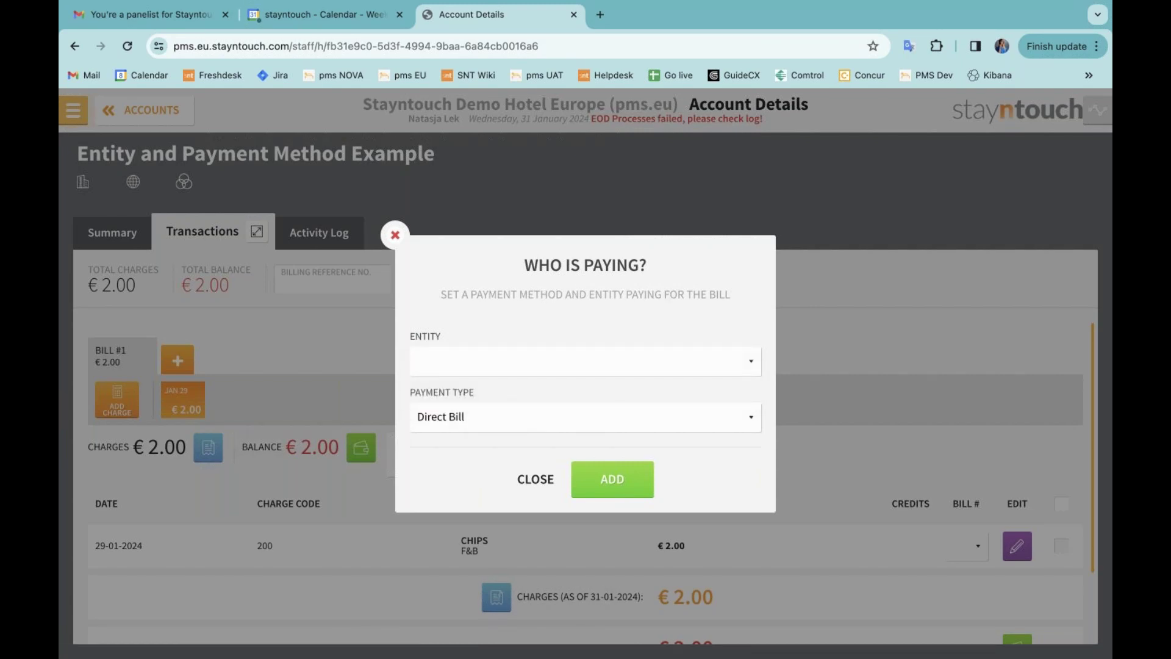
{"action": "left_click", "coordinate": [573, 420]}
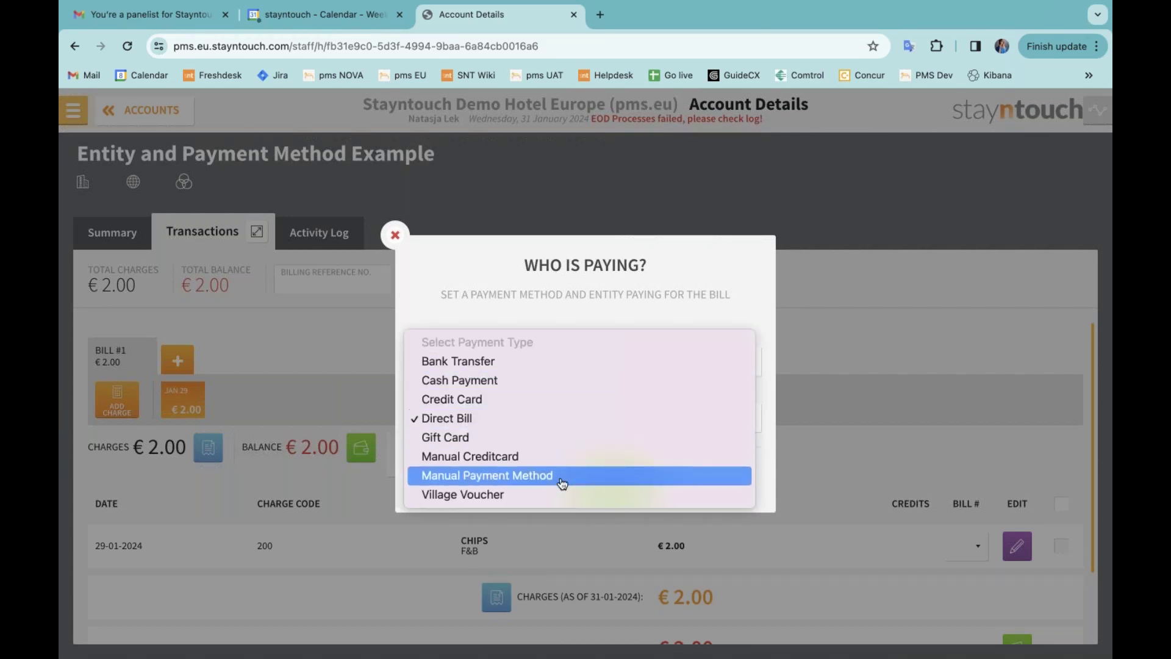
{"action": "left_click", "coordinate": [544, 298]}
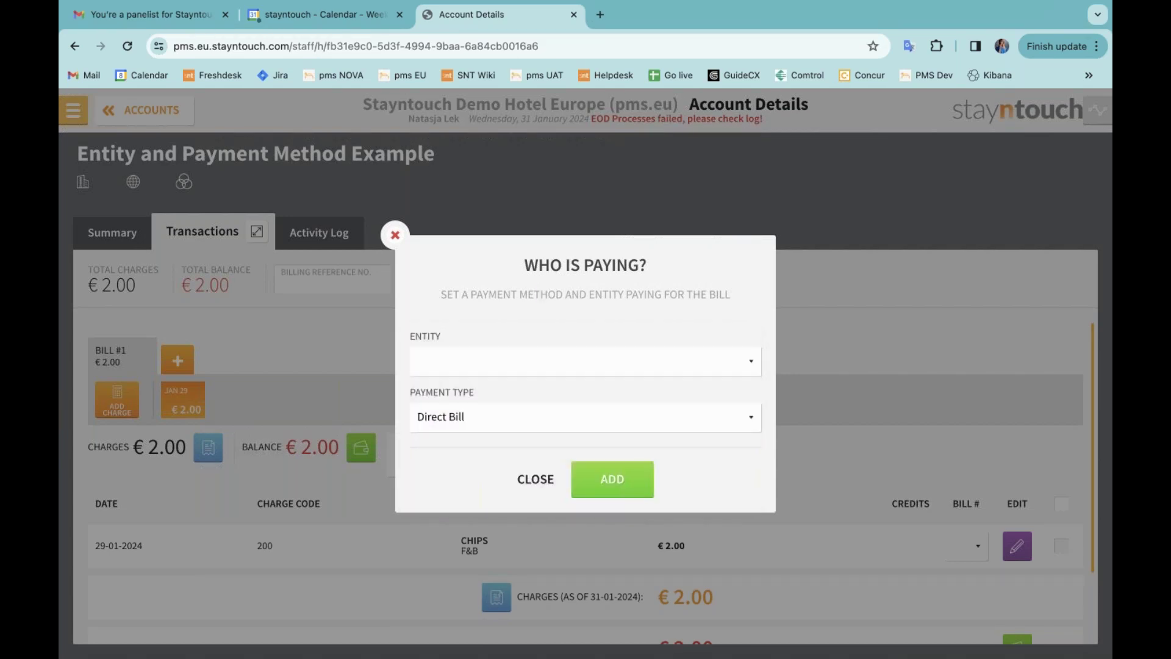
{"action": "left_click", "coordinate": [538, 484]}
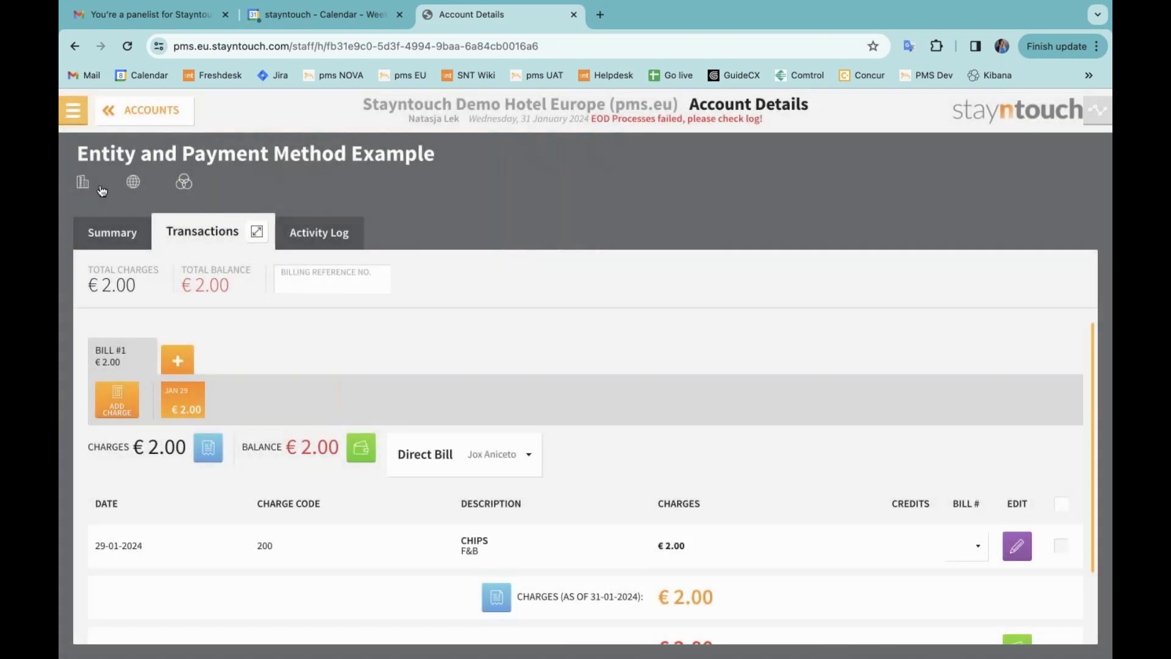
- Link the company Hotel Automation to the account
{"action": "left_click", "coordinate": [102, 190]}
{"action": "type", "text": "hotel"}
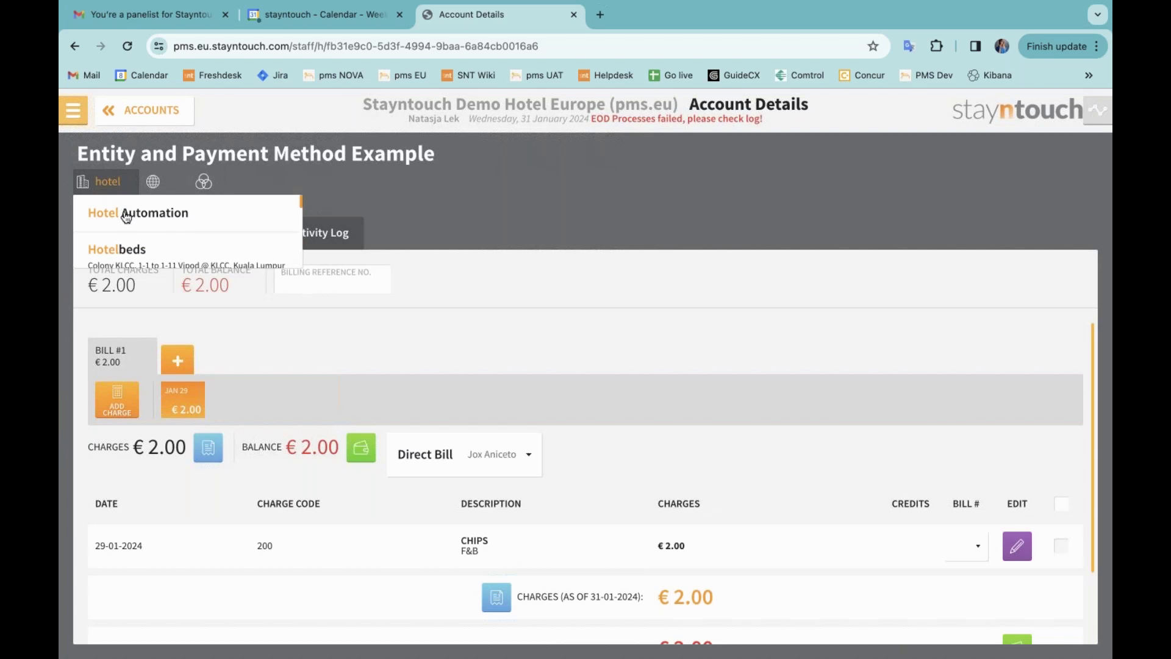
{"action": "left_click", "coordinate": [127, 218]}
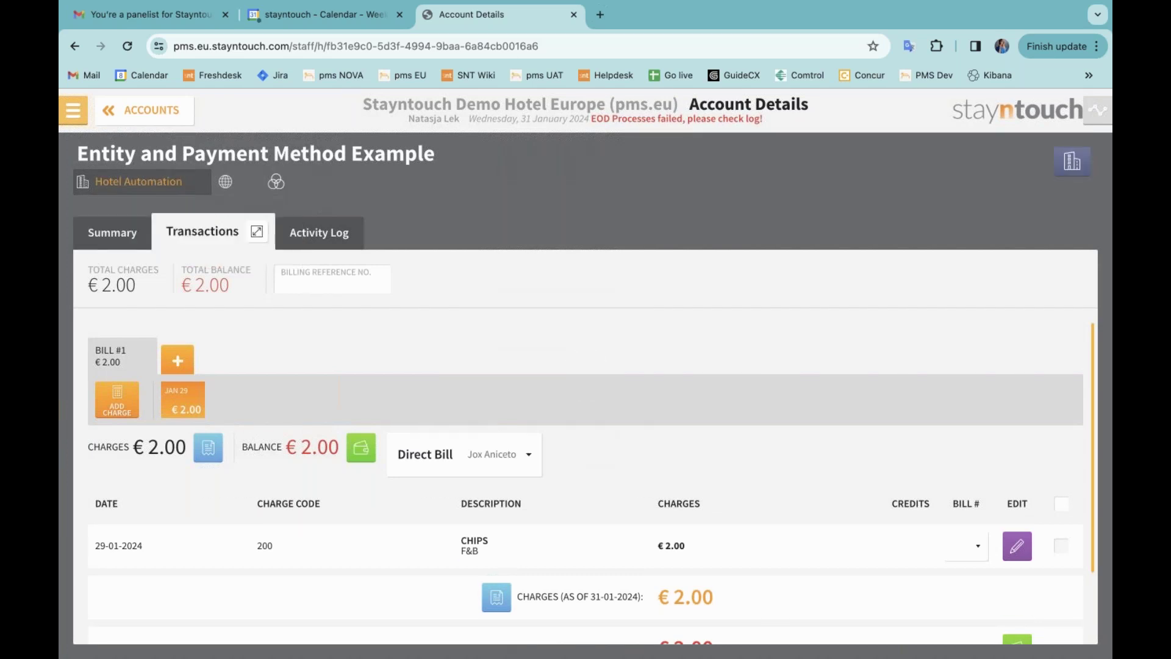
{"action": "left_click", "coordinate": [125, 238]}
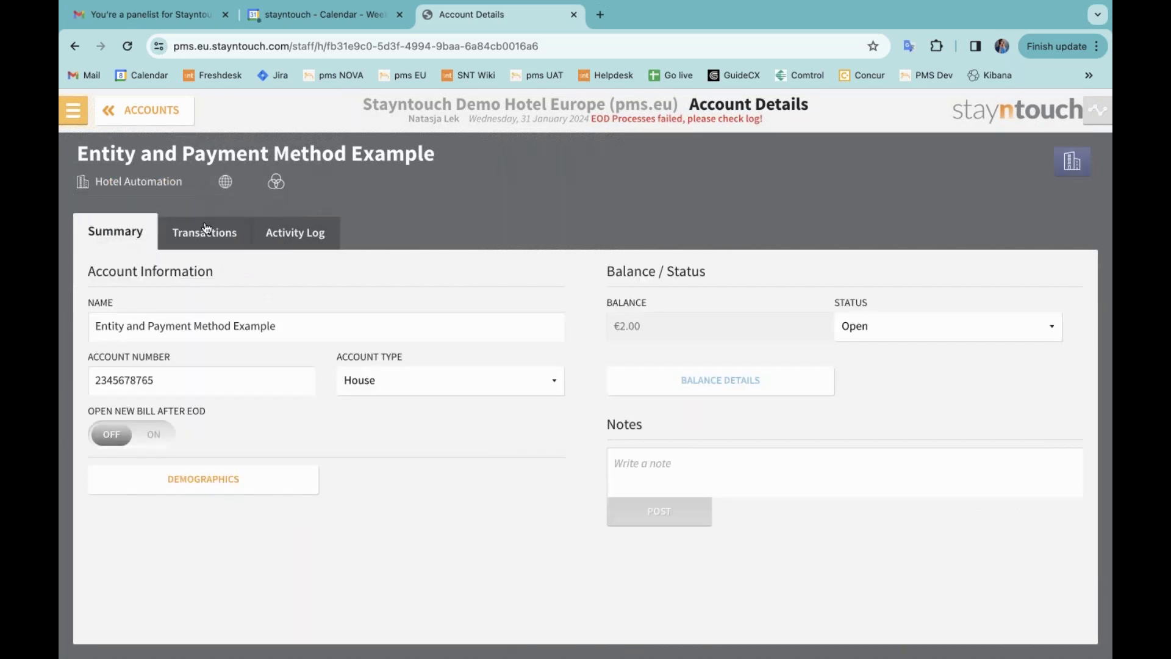
{"action": "left_click", "coordinate": [207, 231]}
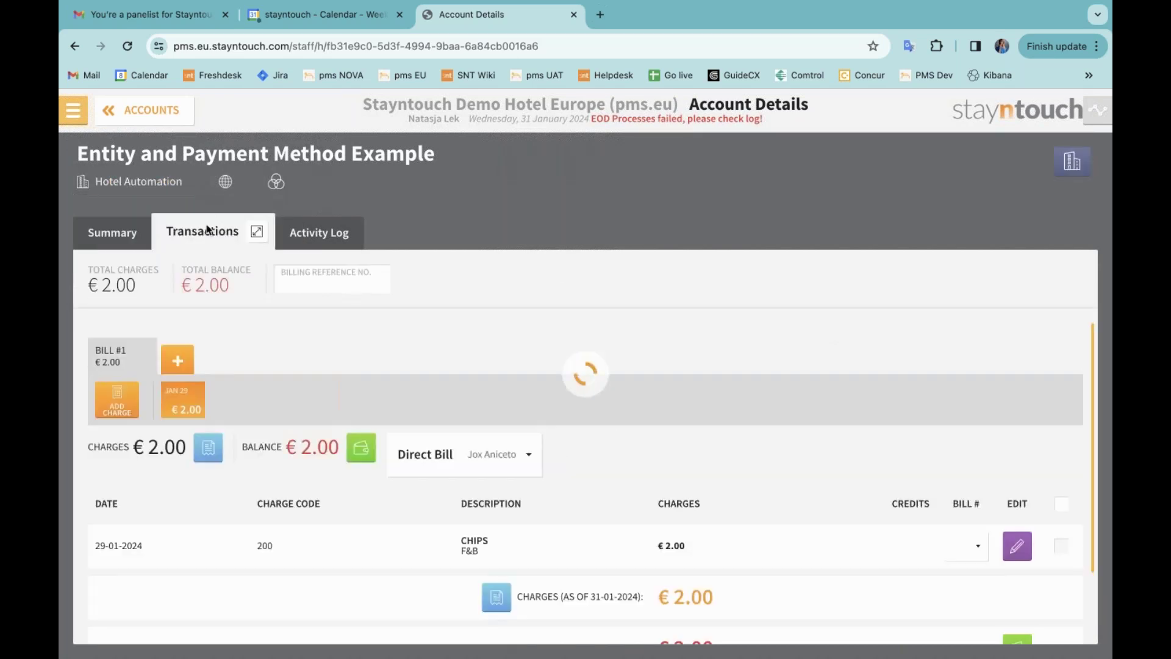
- Make Hotel Automation pay Bill #1 with Cash Payment
{"action": "left_click", "coordinate": [420, 464]}
{"action": "left_click", "coordinate": [485, 366]}
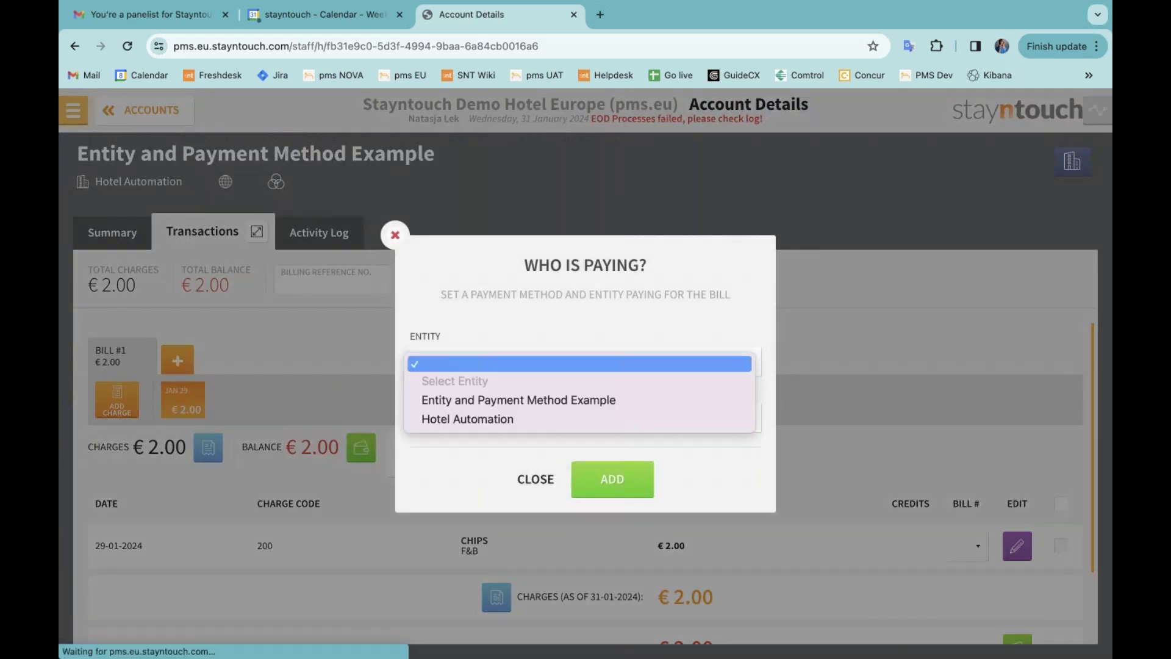
{"action": "left_click", "coordinate": [518, 421]}
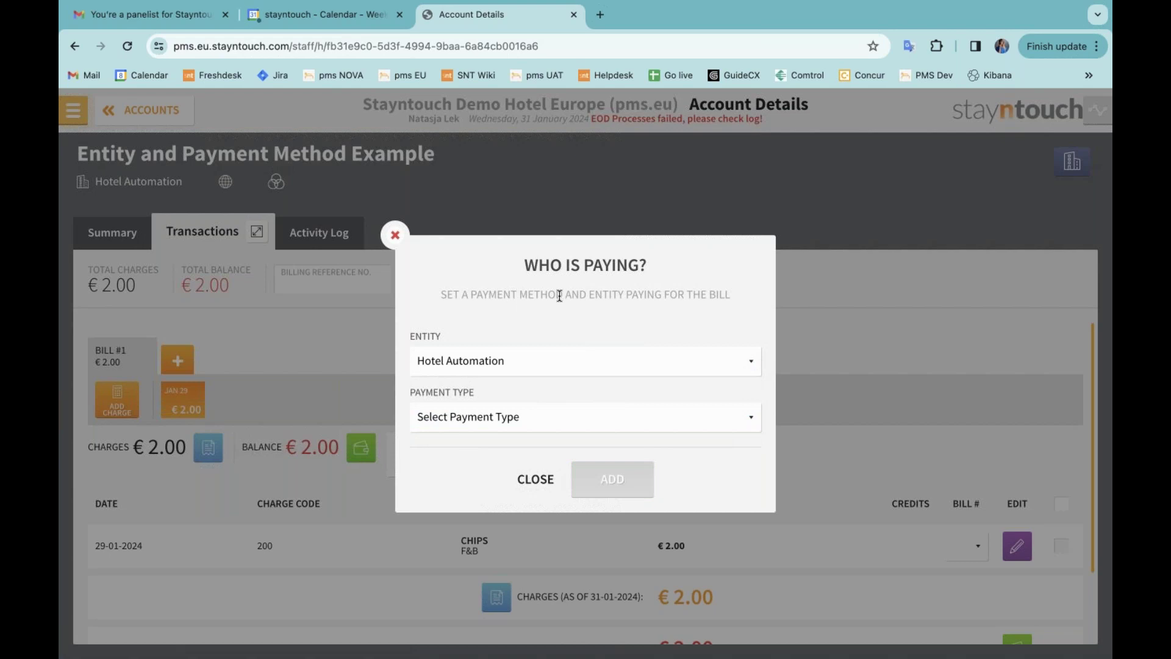
{"action": "left_click", "coordinate": [539, 420]}
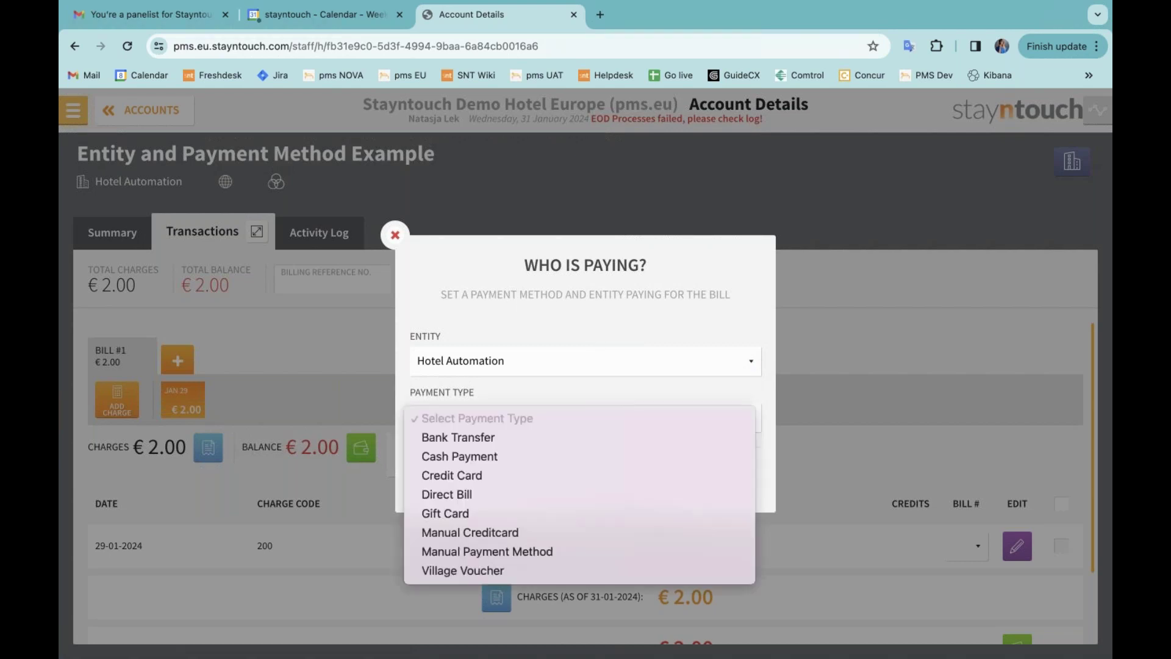
{"action": "left_click", "coordinate": [536, 456]}
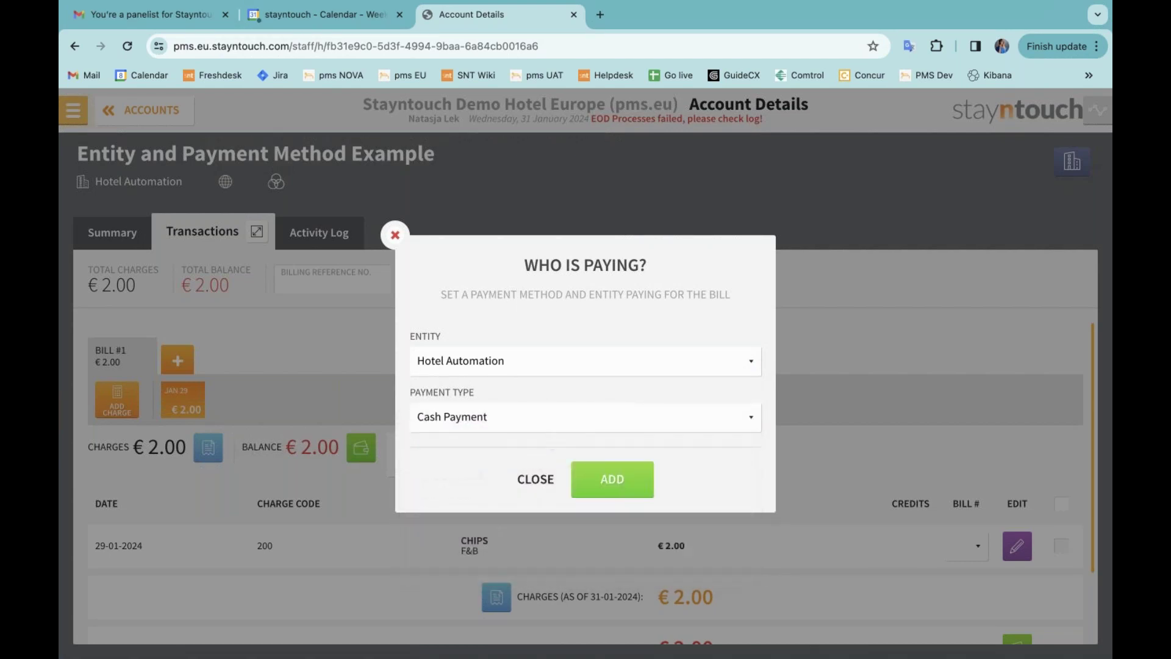
{"action": "left_click", "coordinate": [613, 480]}
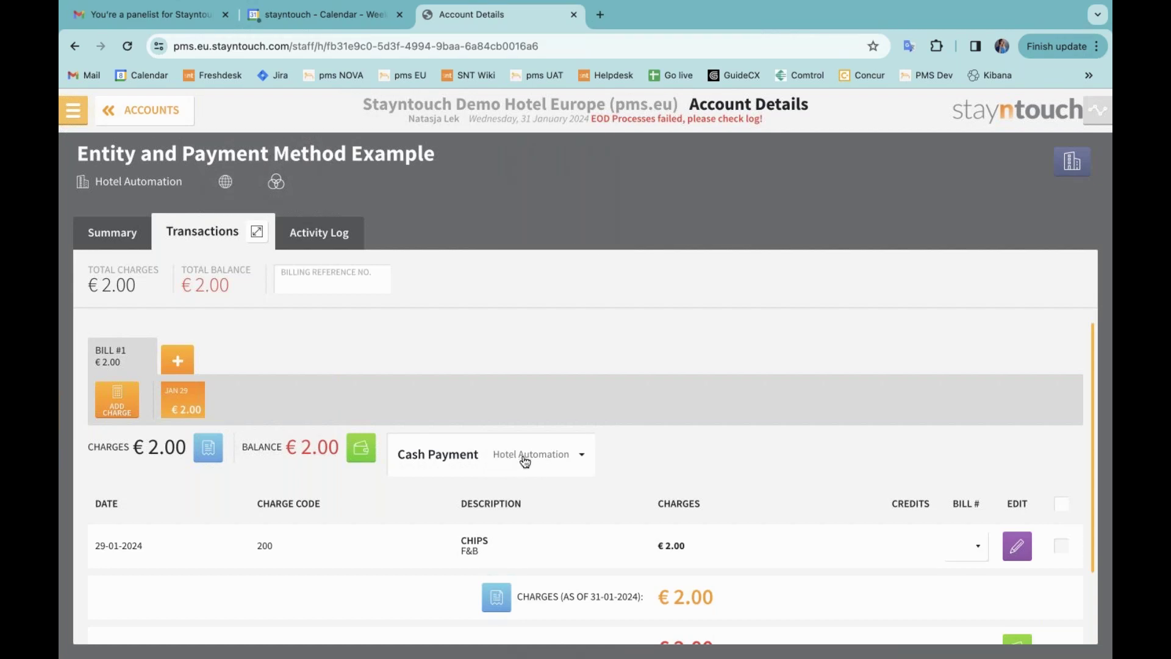
{"action": "left_click", "coordinate": [208, 451]}
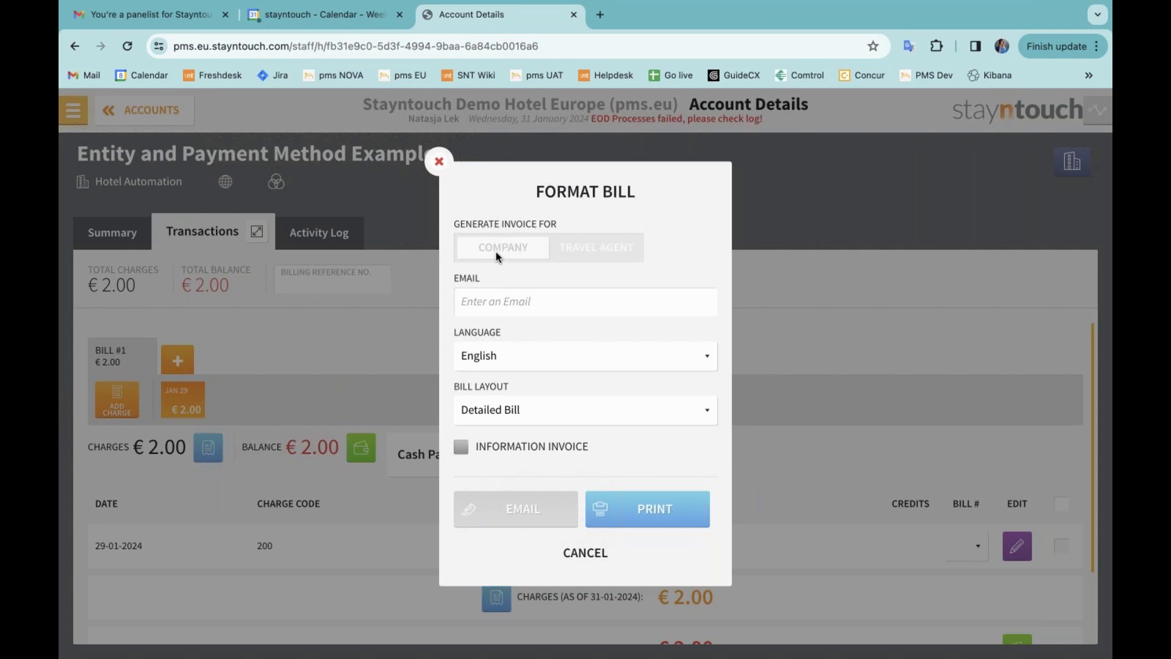
{"action": "left_click", "coordinate": [665, 514]}
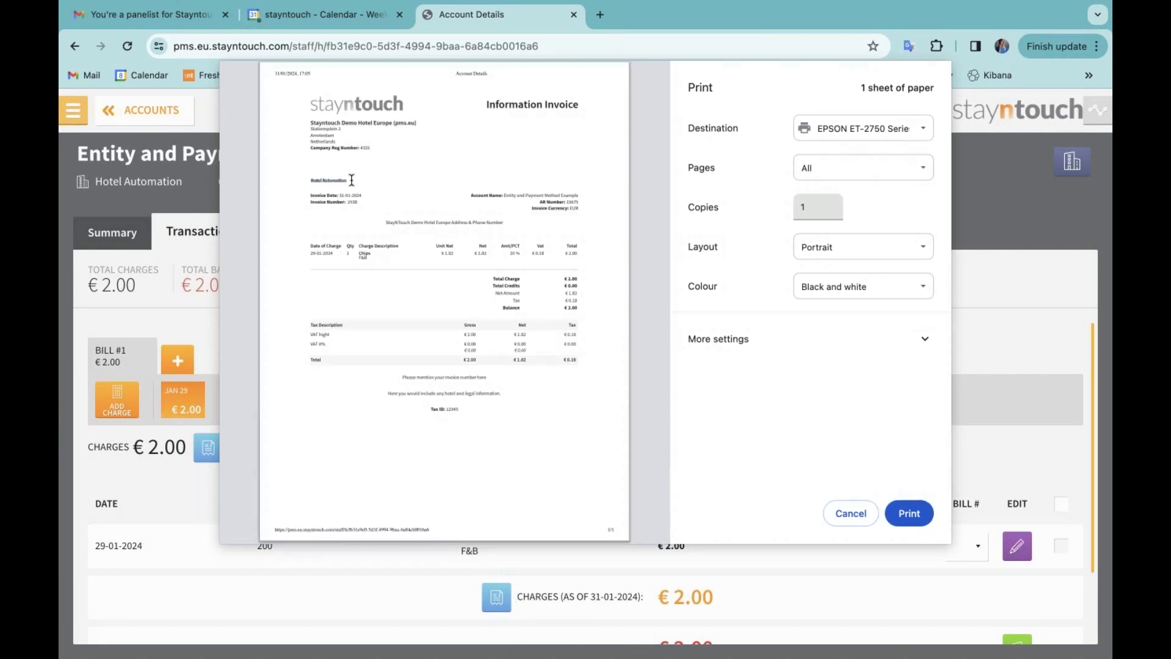
{"action": "left_click", "coordinate": [846, 513]}
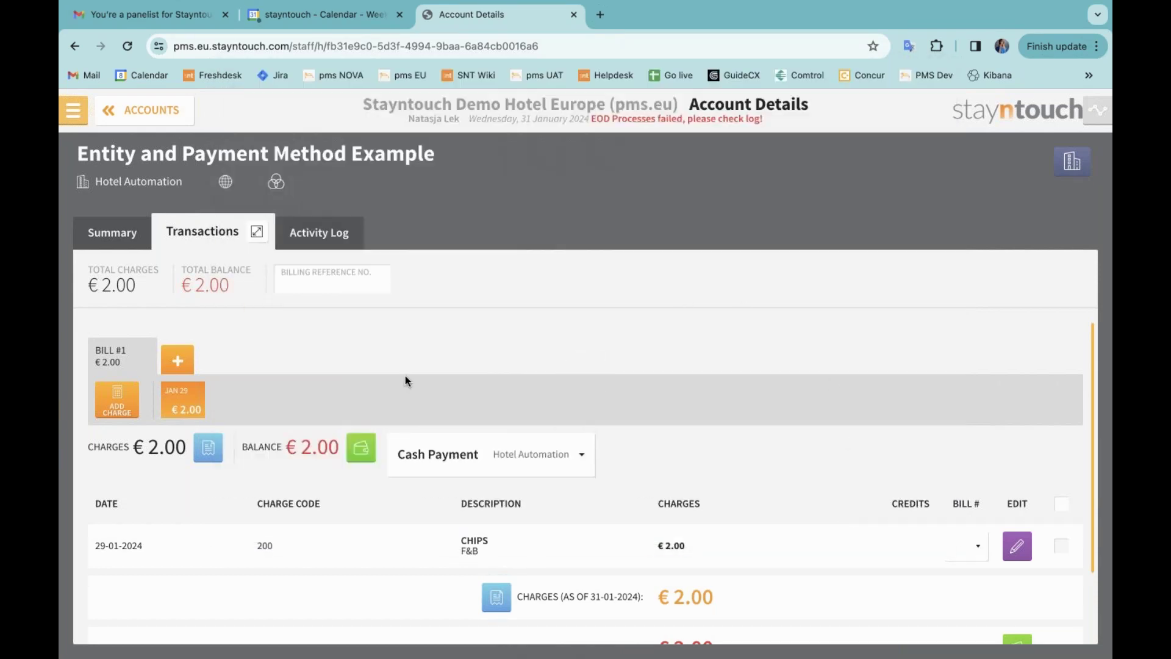
{"action": "left_click", "coordinate": [455, 463]}
{"action": "left_click", "coordinate": [483, 418]}
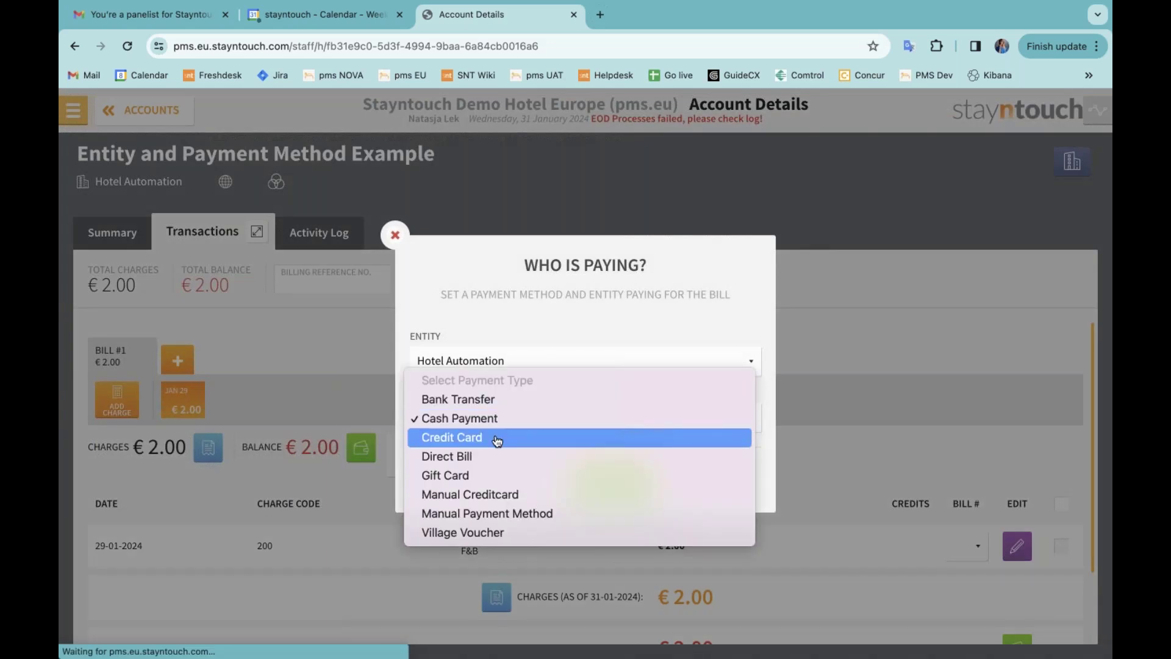
{"action": "left_click", "coordinate": [497, 438]}
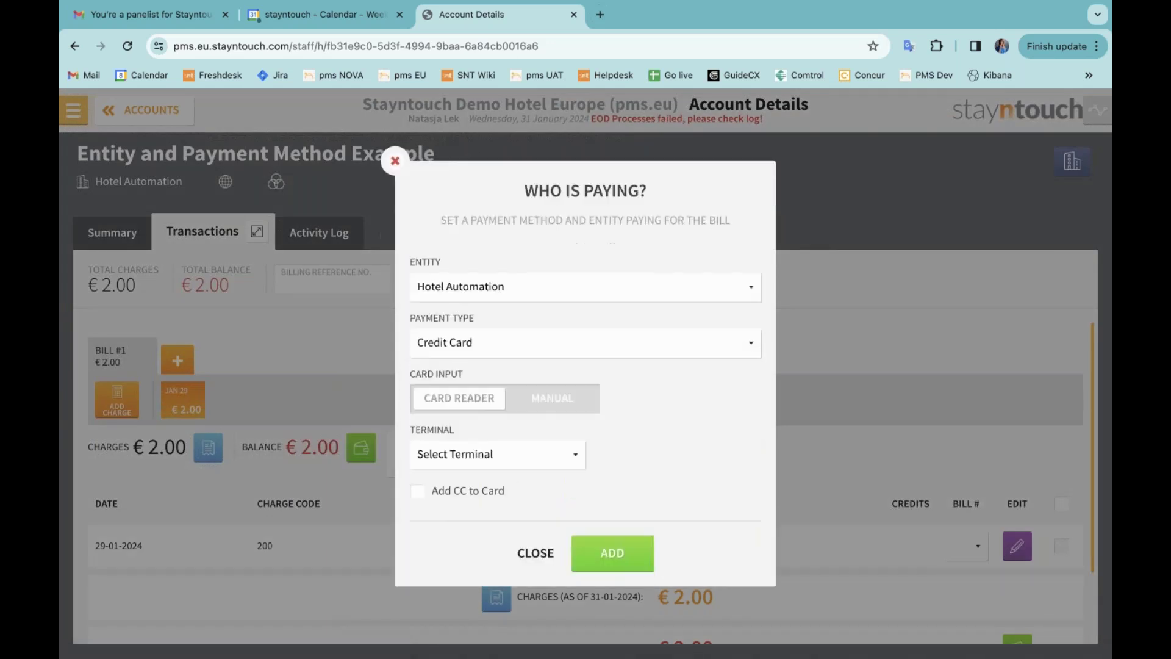
{"action": "left_click", "coordinate": [552, 400]}
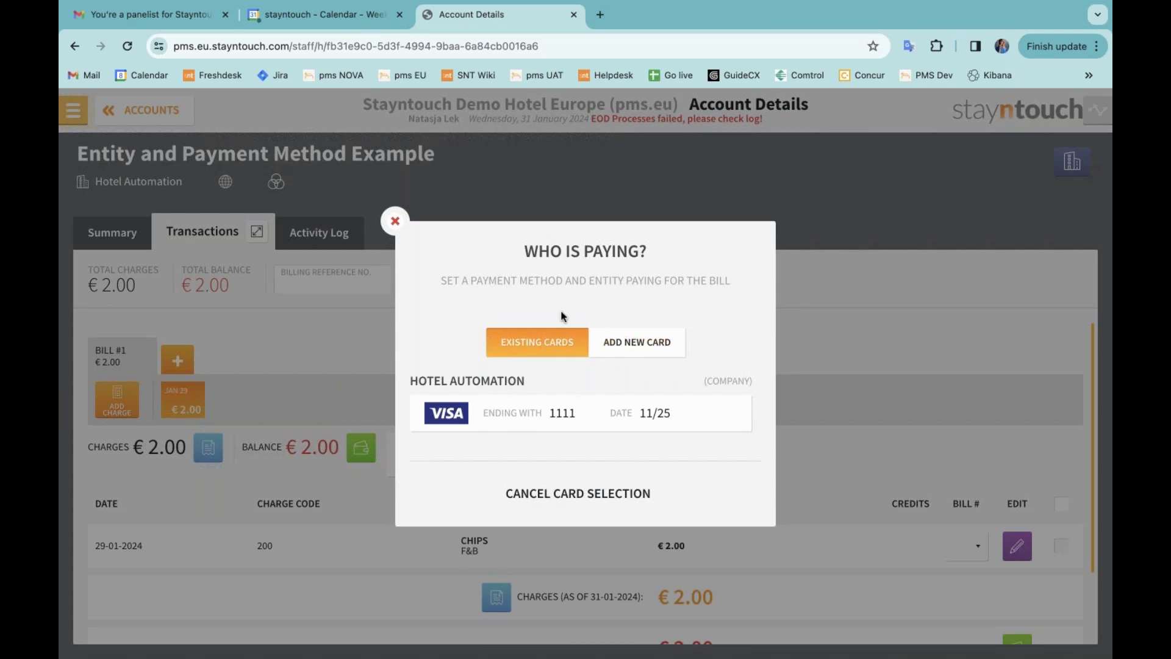
{"action": "left_click", "coordinate": [563, 488]}
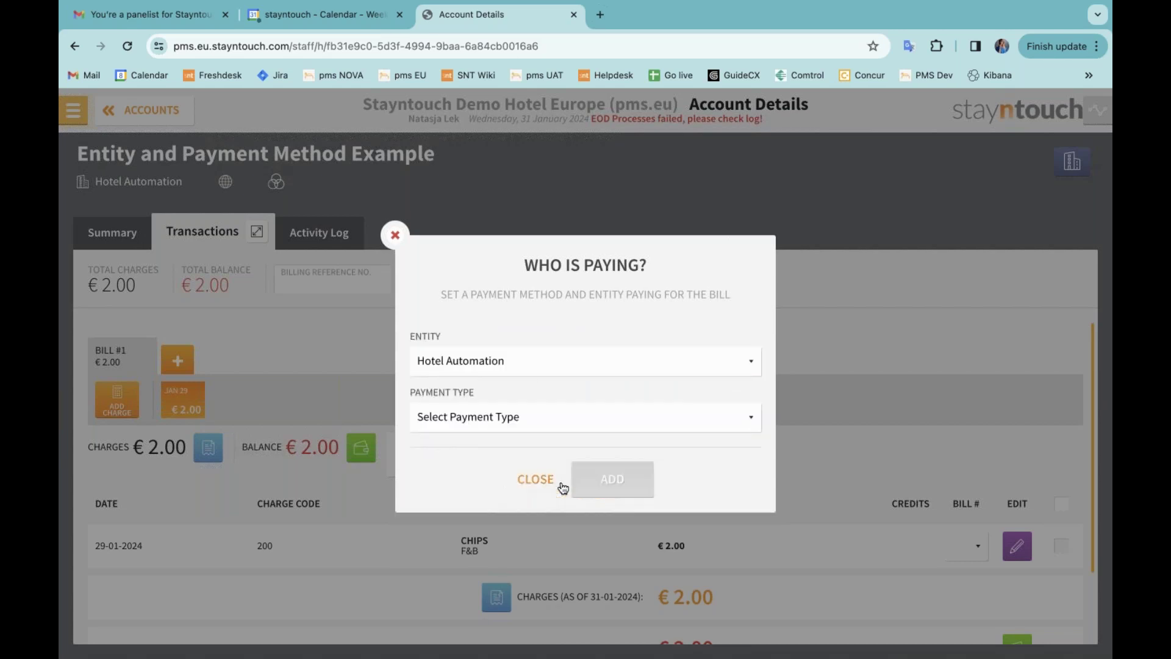
{"action": "left_click", "coordinate": [538, 483]}
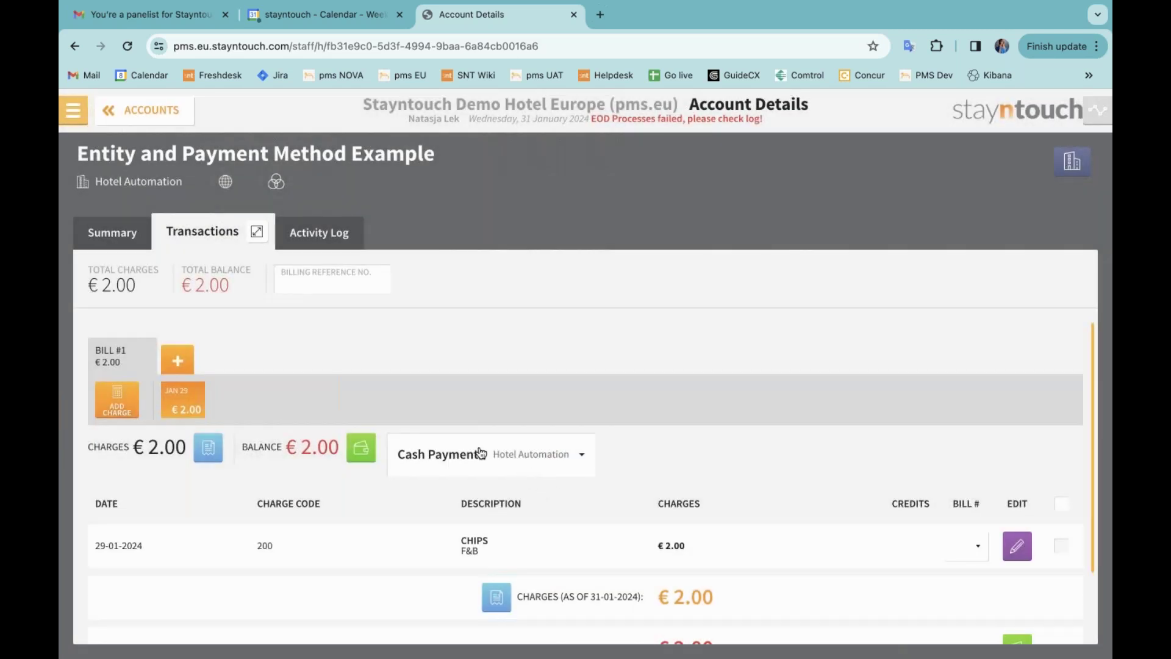
- Change Bill #1's payment type from Cash Payment to Direct Bill
{"action": "left_click", "coordinate": [127, 239]}
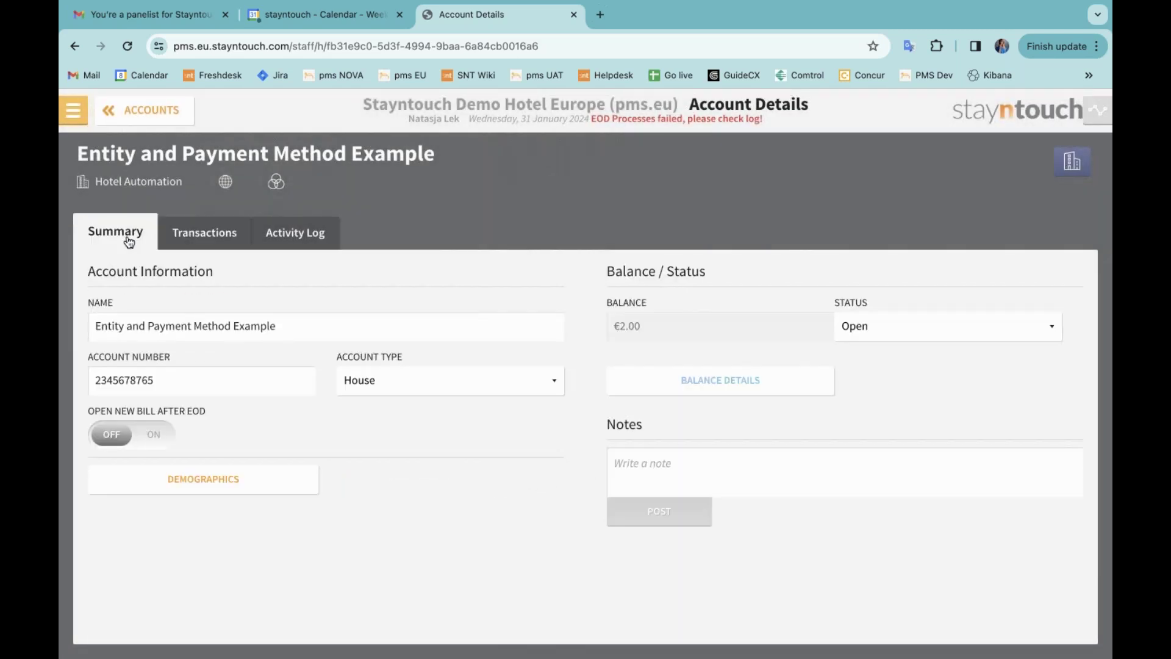
{"action": "left_click", "coordinate": [186, 235]}
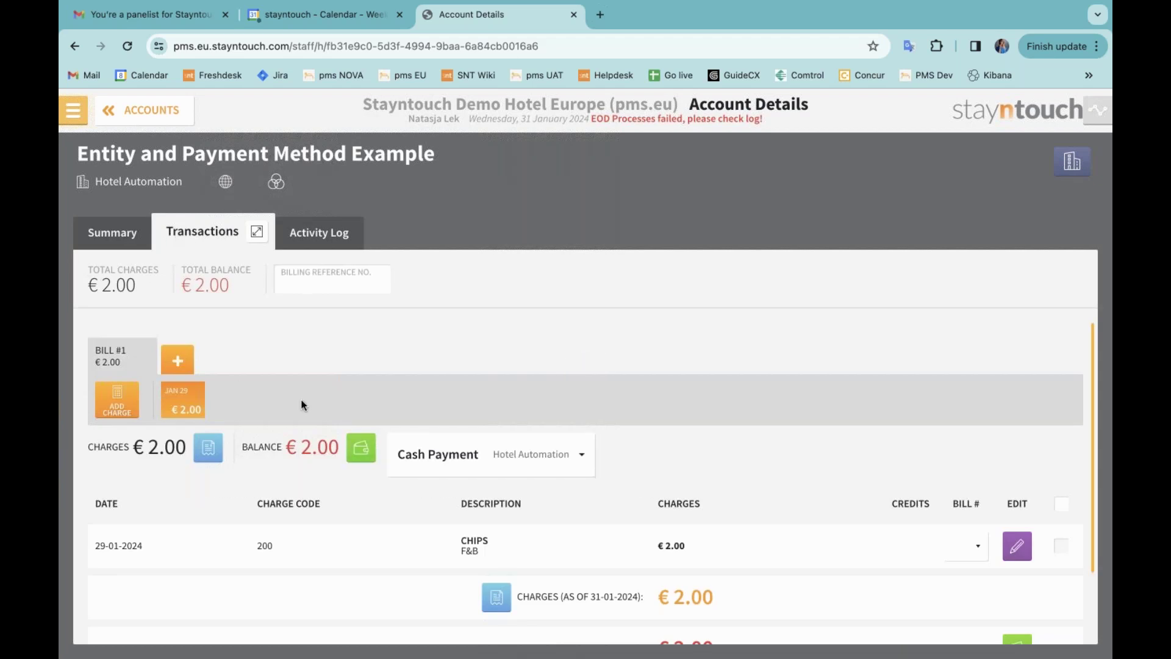
{"action": "left_click", "coordinate": [500, 460]}
{"action": "left_click", "coordinate": [491, 421]}
{"action": "left_click", "coordinate": [489, 457]}
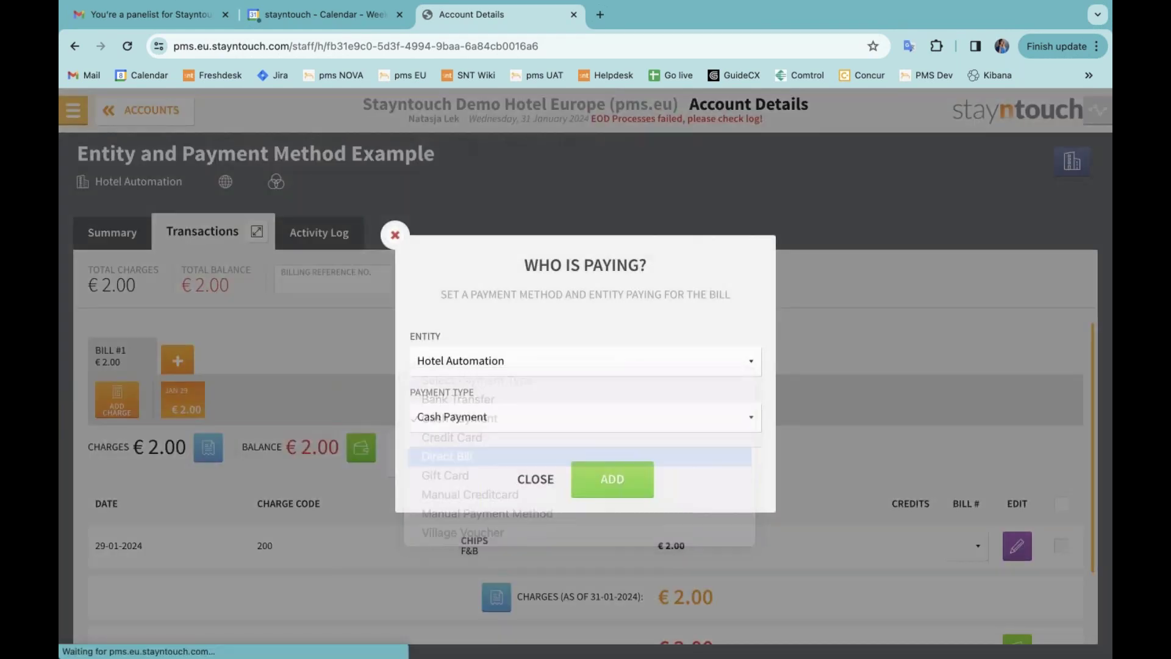
{"action": "left_click", "coordinate": [611, 479]}
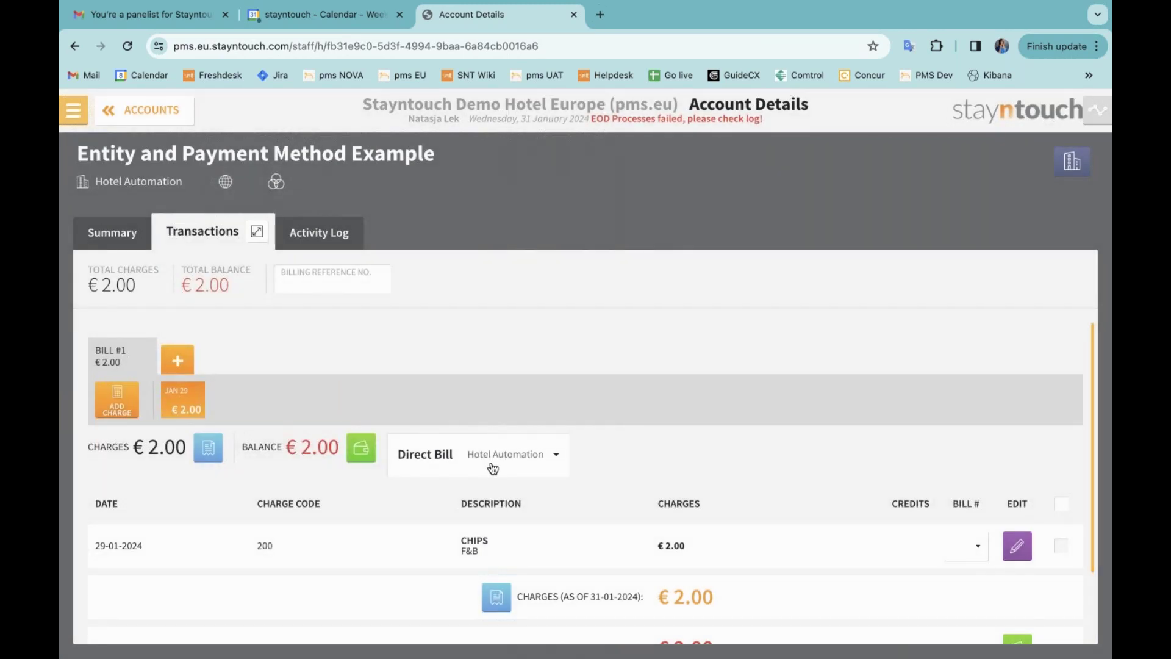
{"action": "scroll", "coordinate": [469, 462], "scroll_direction": "down", "scroll_amount": 1}
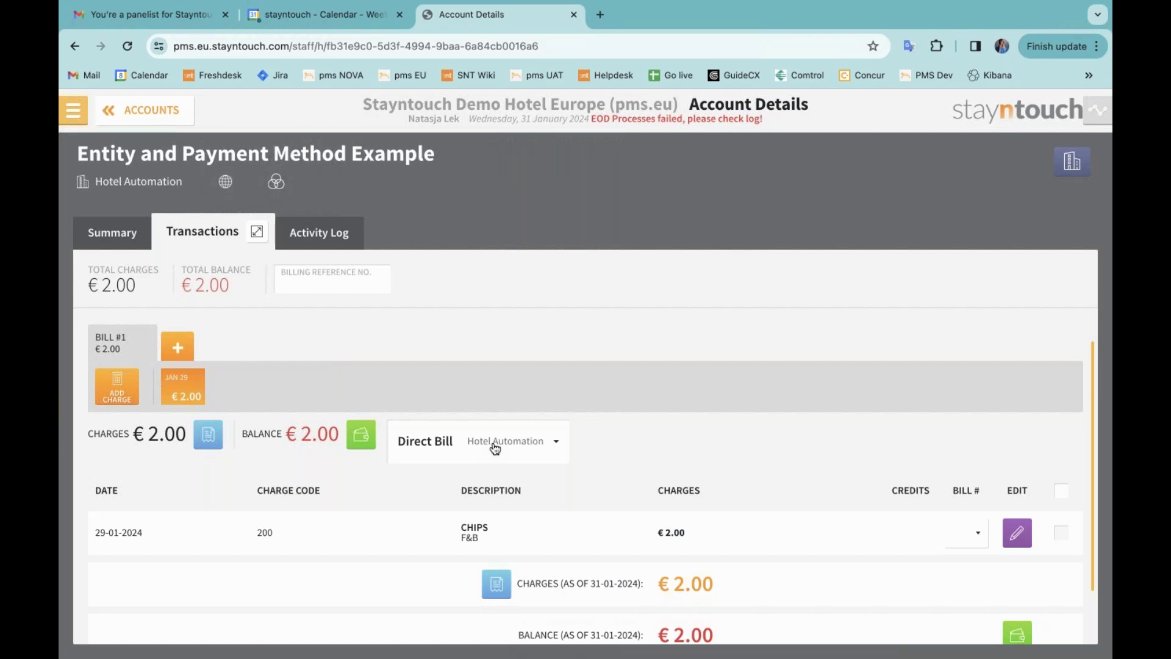
{"action": "left_click", "coordinate": [161, 188]}
{"action": "key", "text": "BackSpace"}
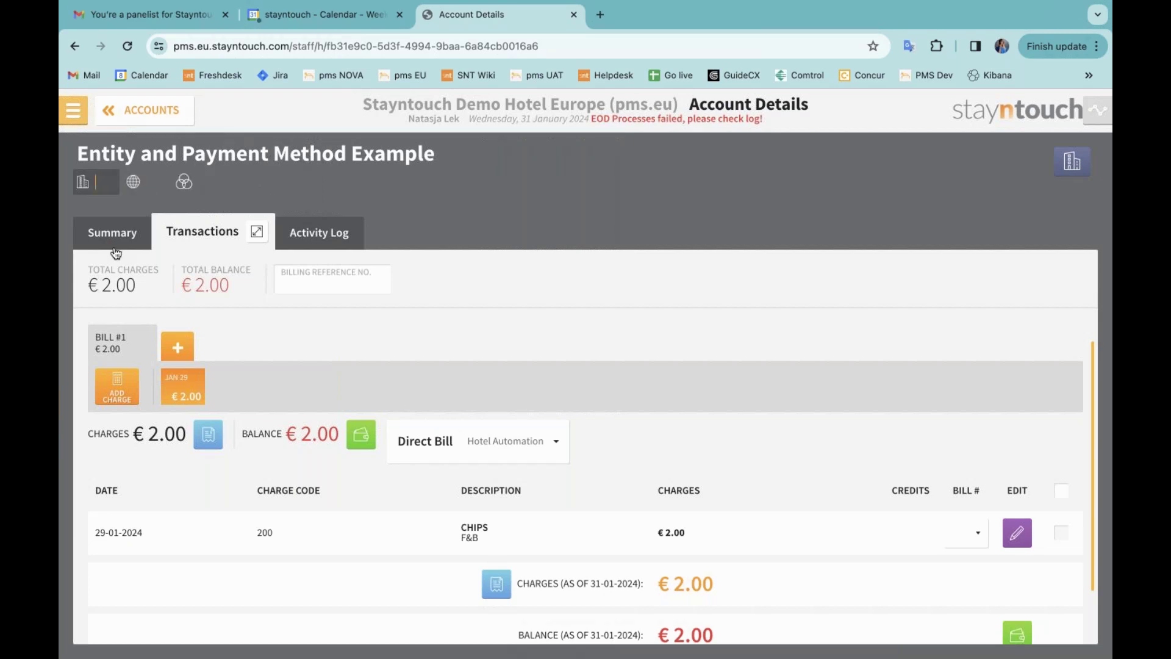
{"action": "key", "text": "Return"}
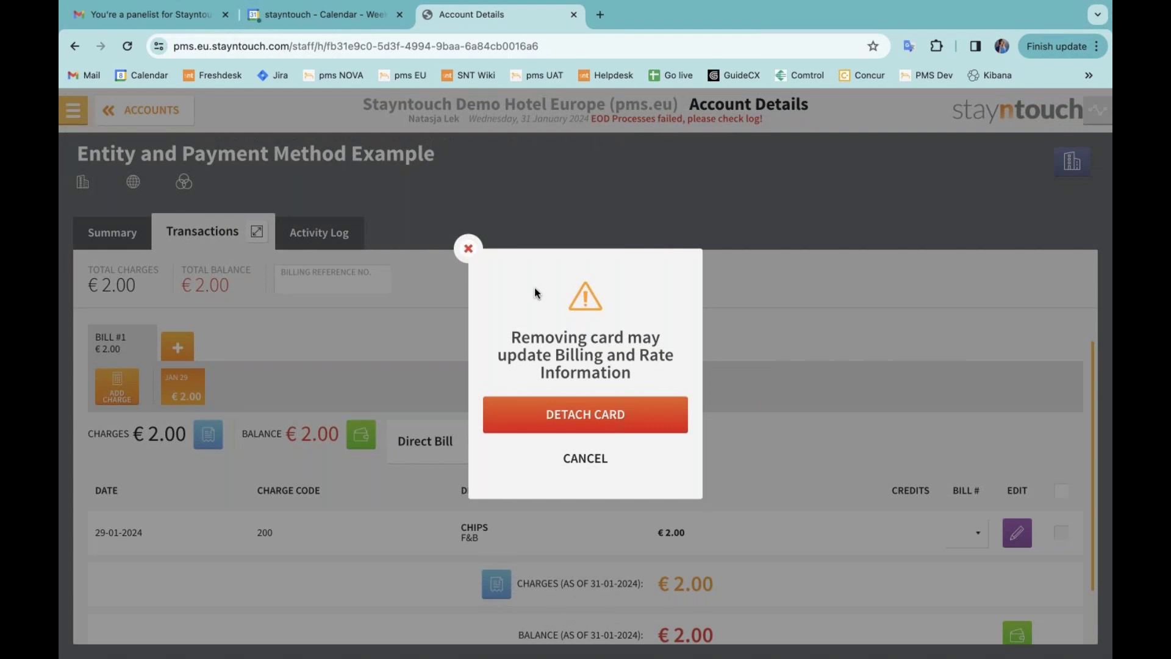
{"action": "left_click", "coordinate": [641, 417]}
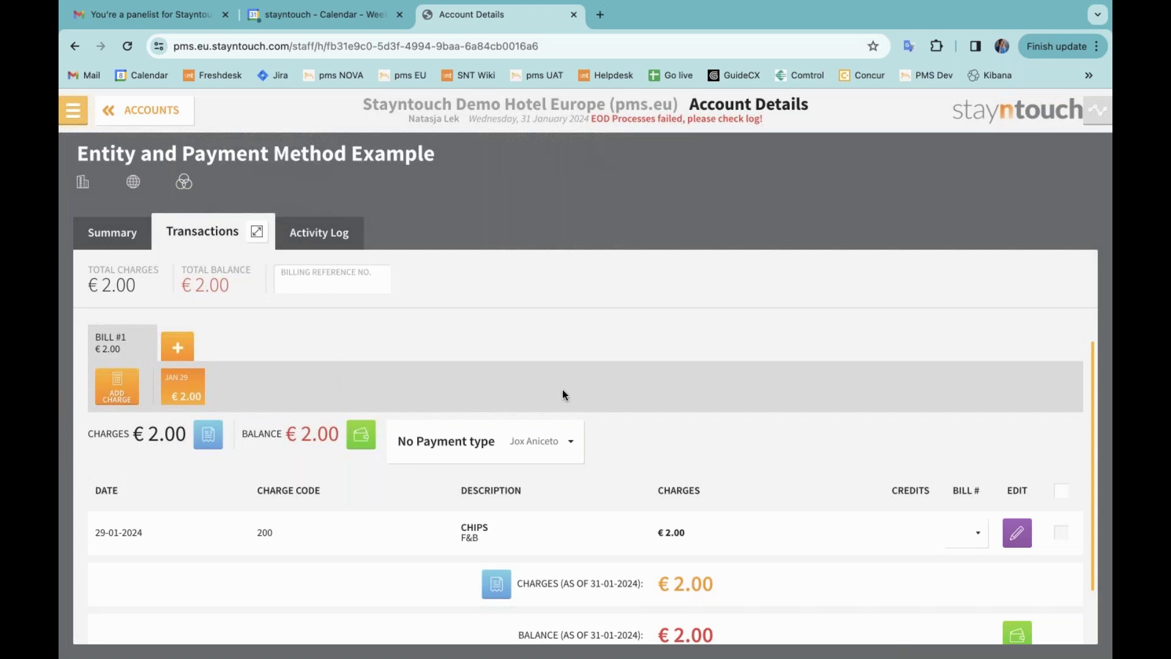
{"action": "left_click", "coordinate": [505, 450]}
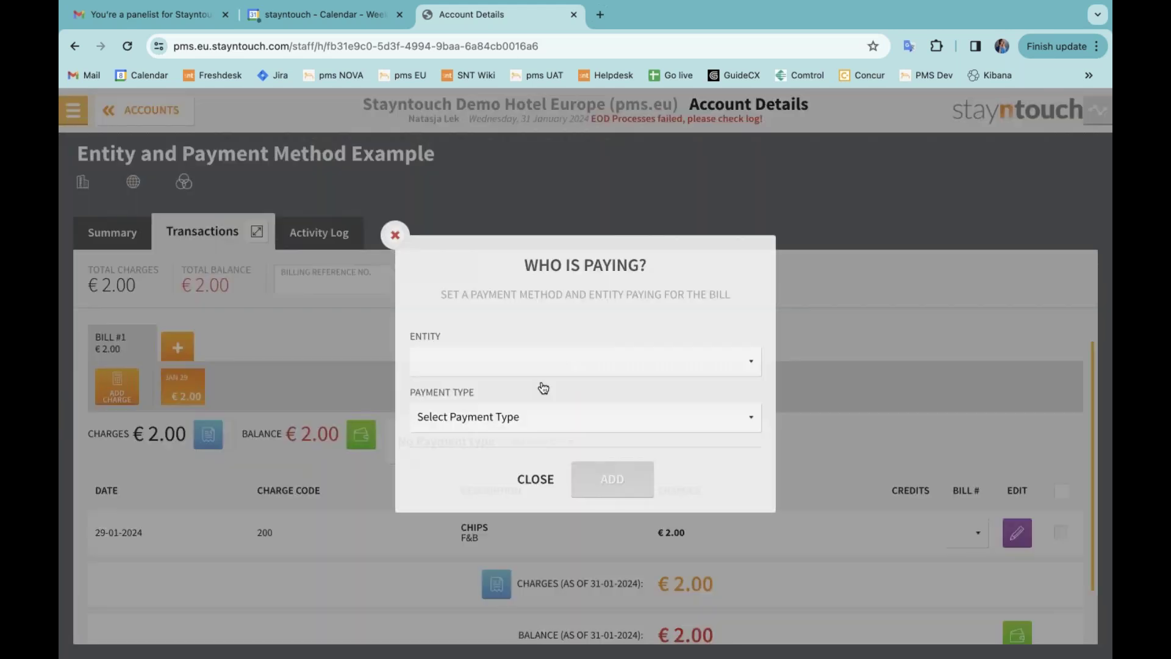
{"action": "left_click", "coordinate": [543, 364]}
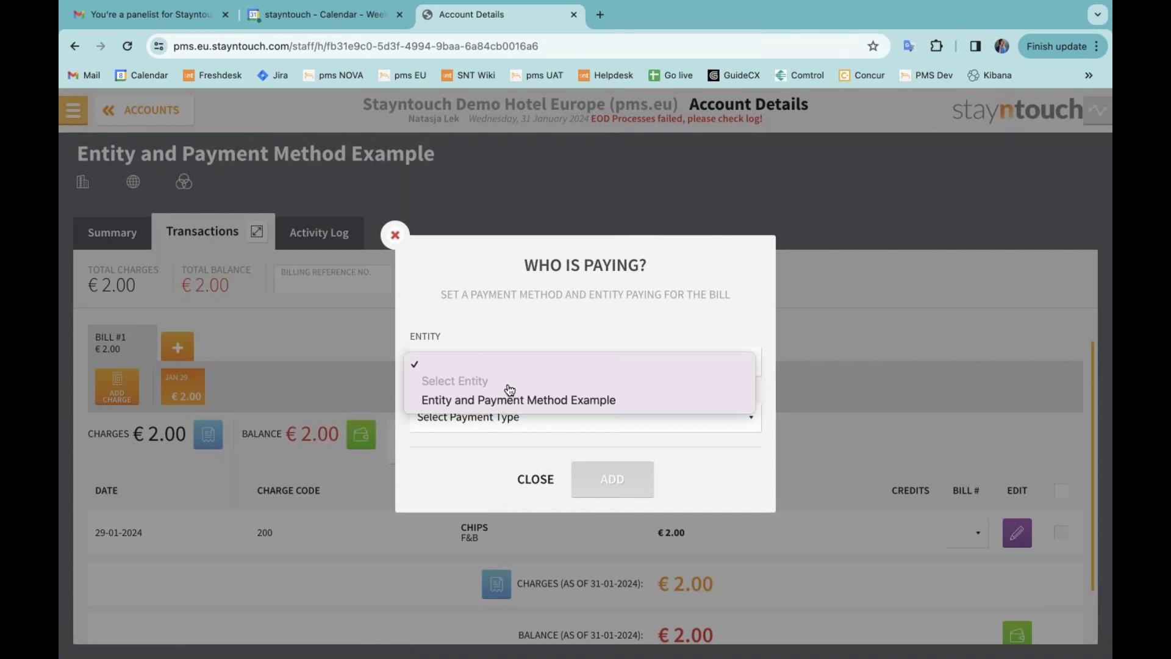
{"action": "left_click", "coordinate": [517, 309]}
{"action": "left_click", "coordinate": [392, 236]}
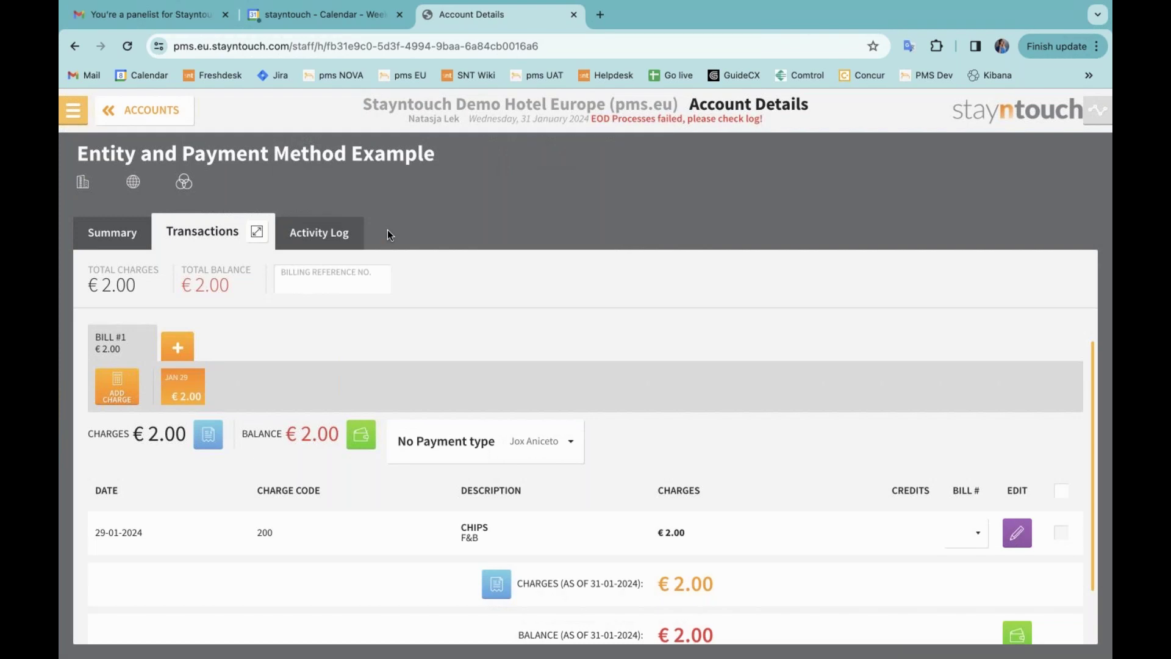
- View the account's 36-entry Activity Log showing Direct Bill and Hotel Automation removed
{"action": "left_click", "coordinate": [328, 232]}
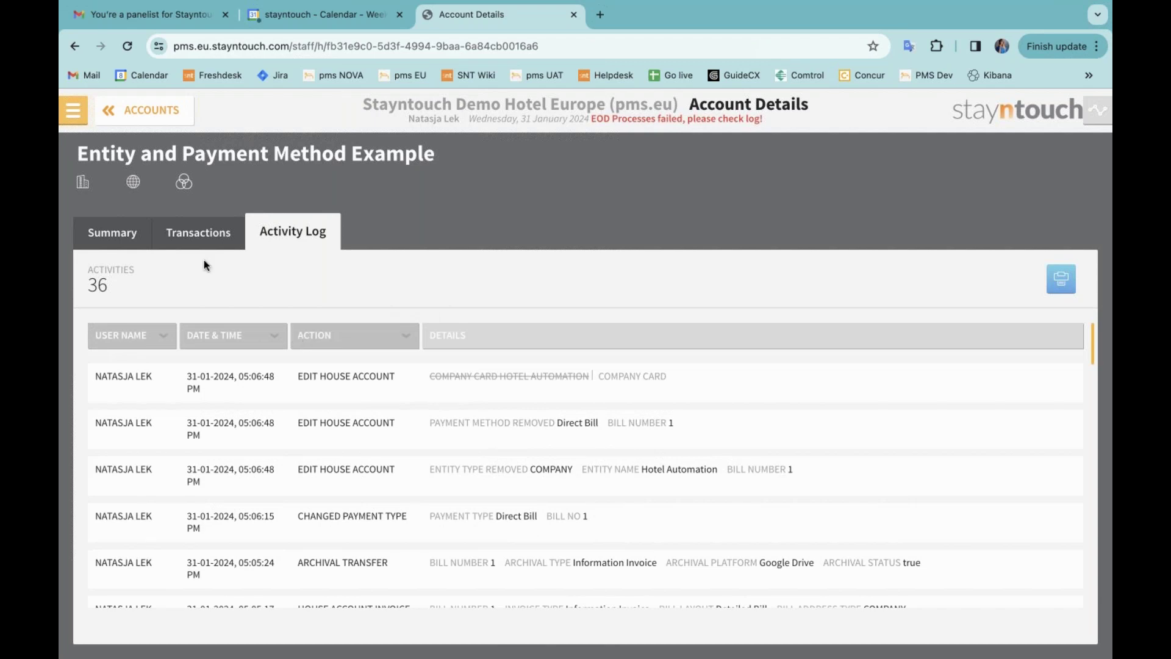
{"action": "left_click", "coordinate": [70, 115]}
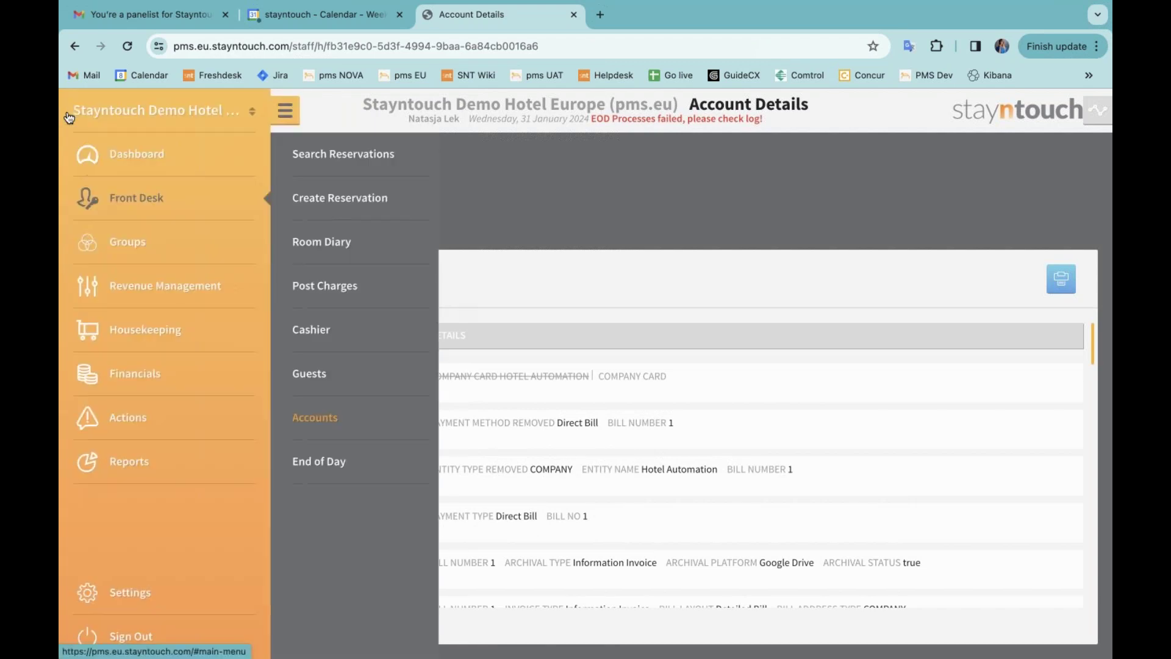
- Check version 5.77.1.1 under About Application, then return to the Manager Dashboard
{"action": "left_click", "coordinate": [146, 591]}
{"action": "left_click", "coordinate": [343, 216]}
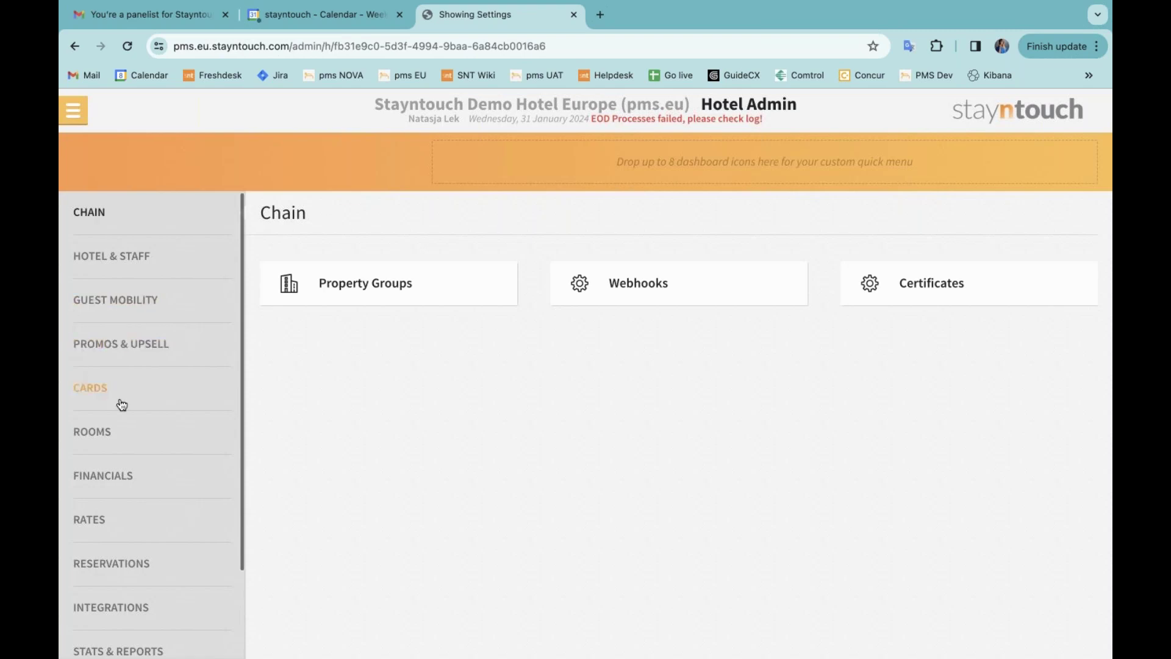
{"action": "scroll", "coordinate": [122, 406], "scroll_direction": "down", "scroll_amount": 2}
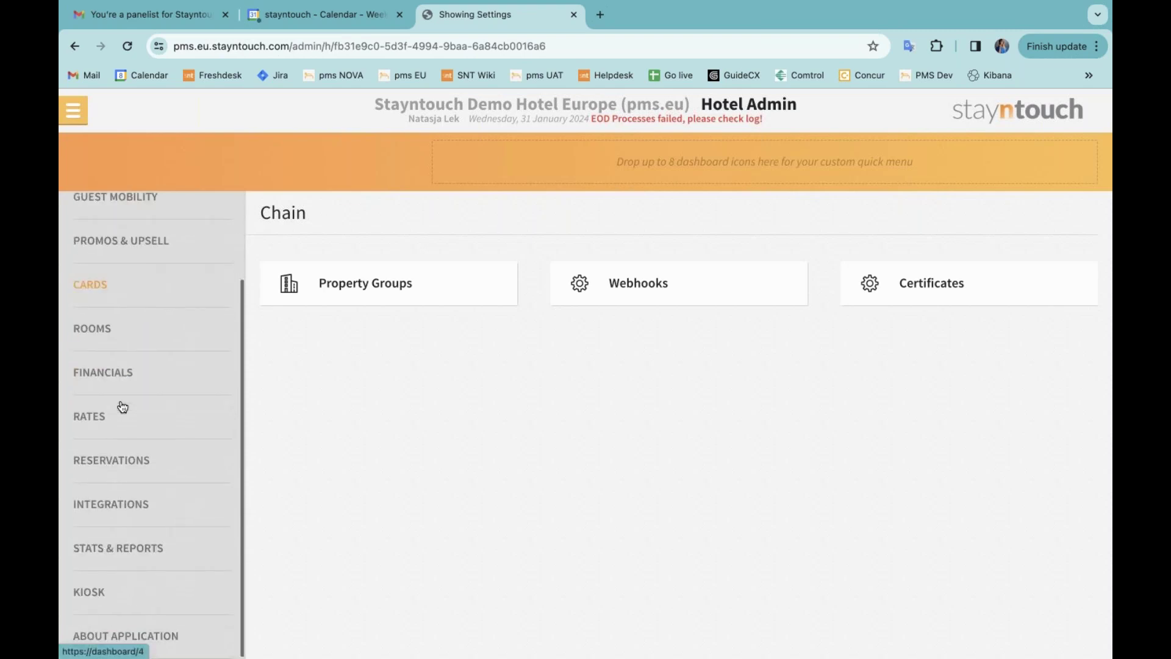
{"action": "left_click", "coordinate": [150, 636]}
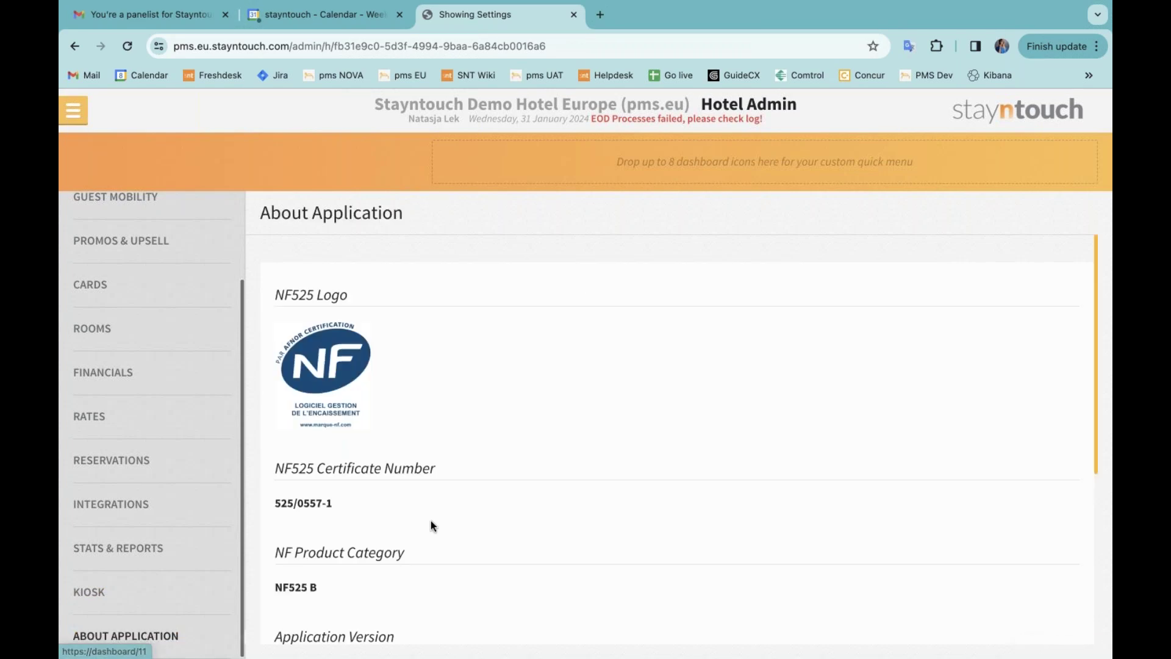
{"action": "scroll", "coordinate": [489, 552], "scroll_direction": "down", "scroll_amount": 5}
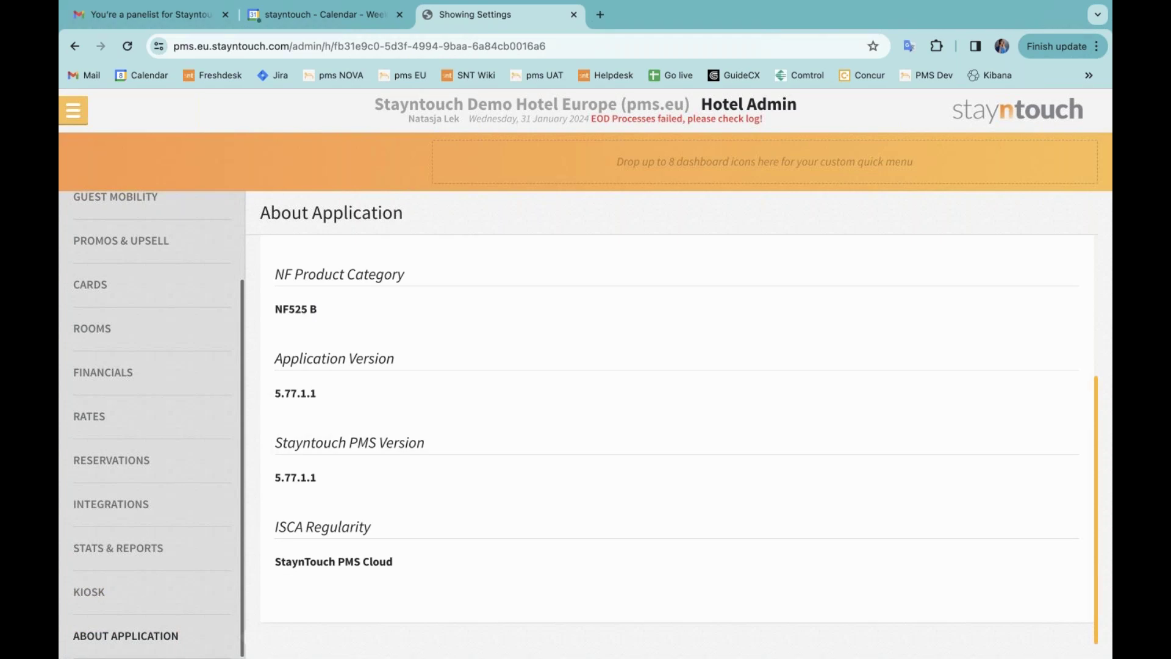
{"action": "scroll", "coordinate": [345, 307], "scroll_direction": "up", "scroll_amount": 5}
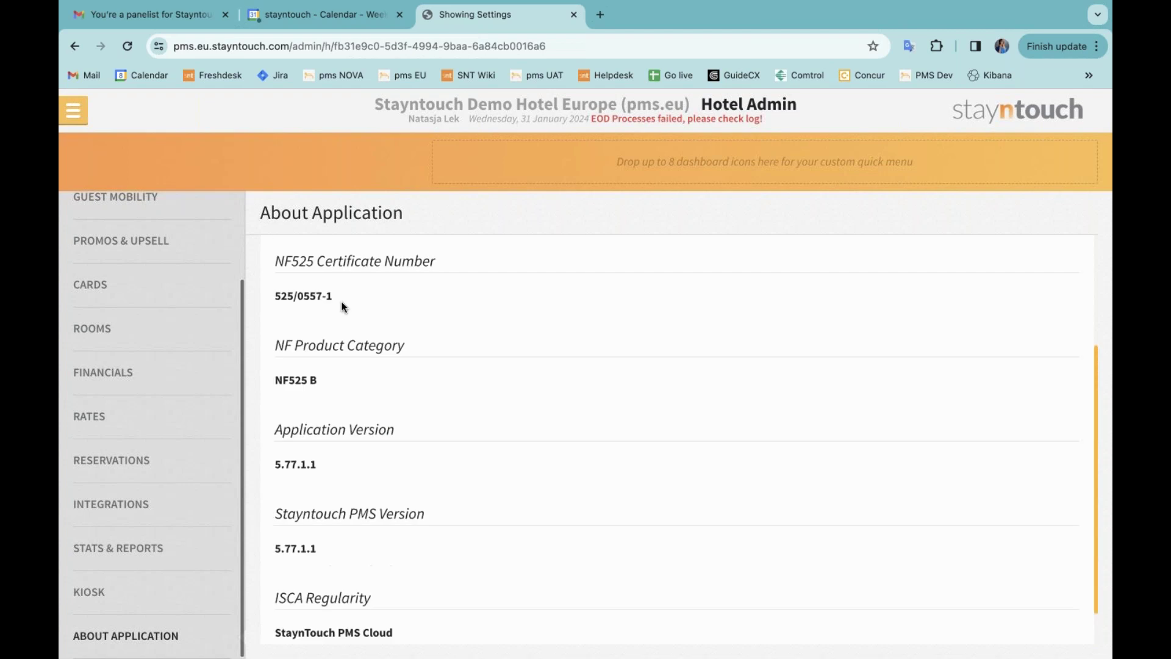
{"action": "left_click", "coordinate": [73, 110]}
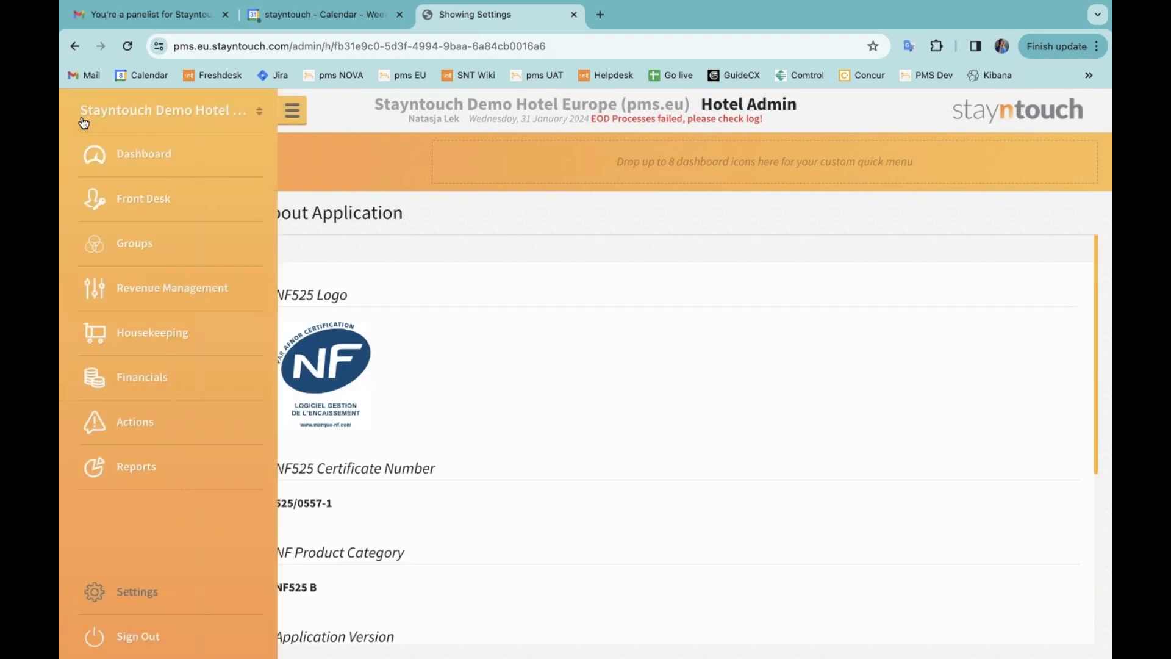
{"action": "left_click", "coordinate": [171, 152]}
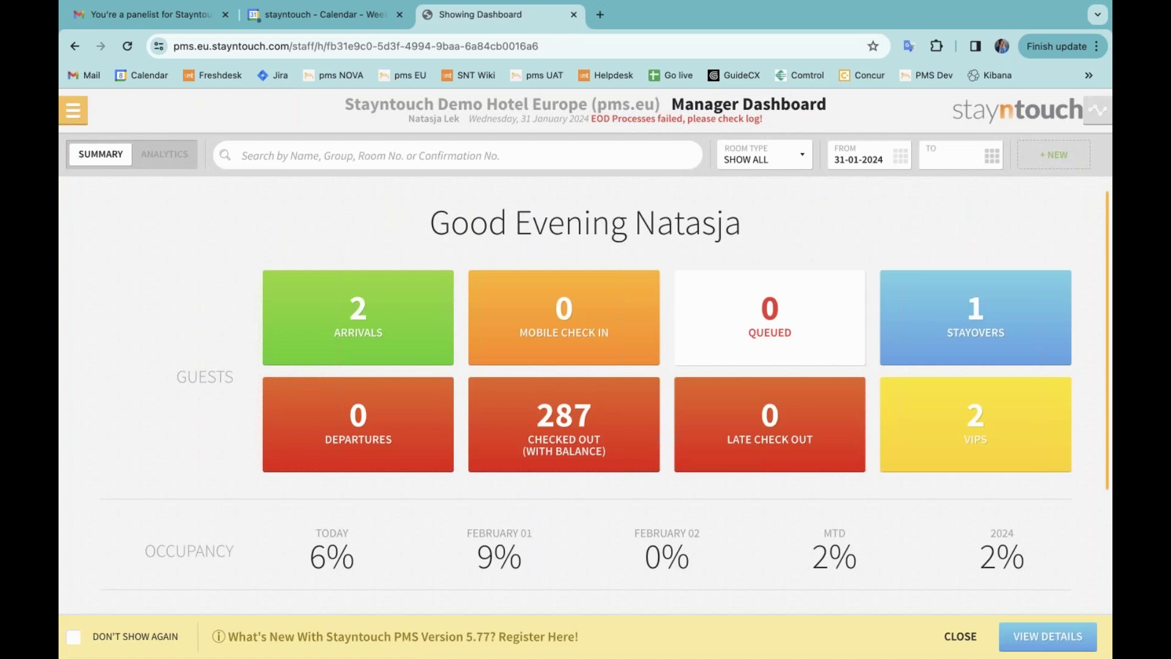
- Look over today's arrivals list, then return to the manager dashboard
{"action": "left_click", "coordinate": [586, 375]}
{"action": "left_click", "coordinate": [390, 348]}
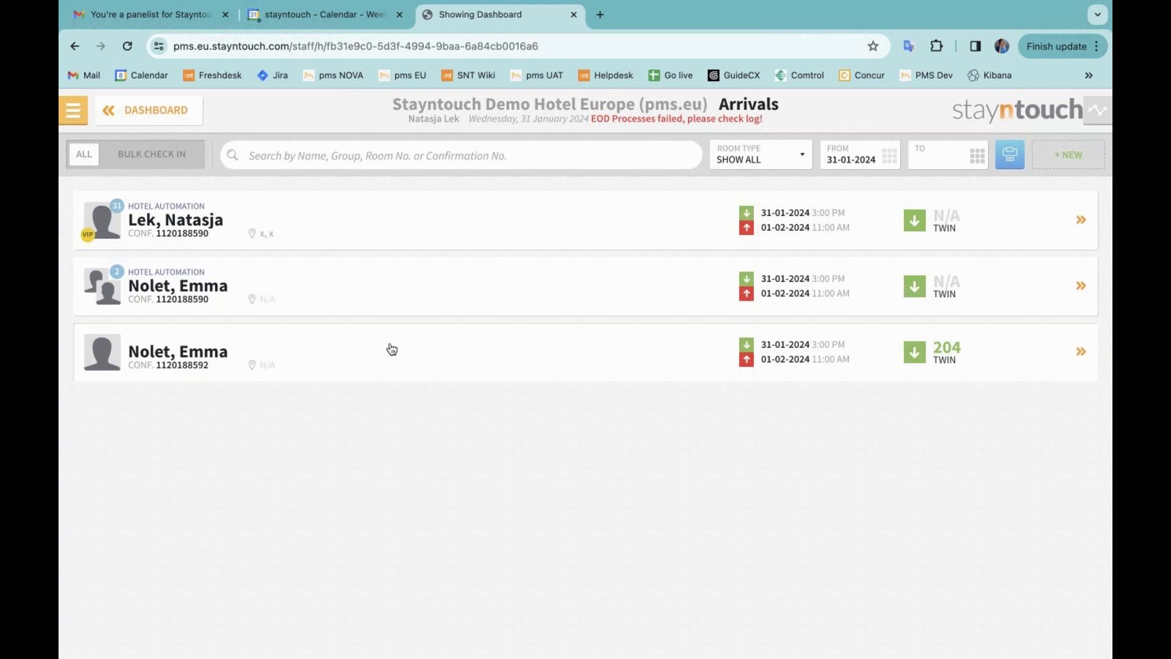
{"action": "left_click", "coordinate": [187, 114]}
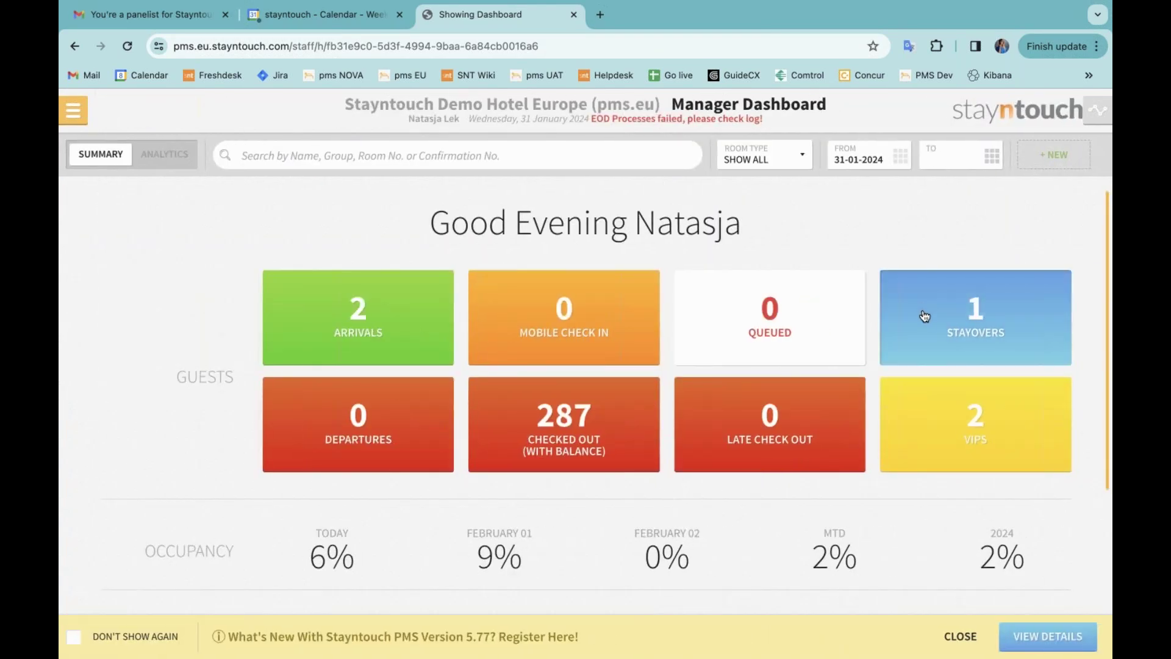
- Open the room 406 stayover guest's bill and review, then close, the allowances overview
{"action": "left_click", "coordinate": [929, 316]}
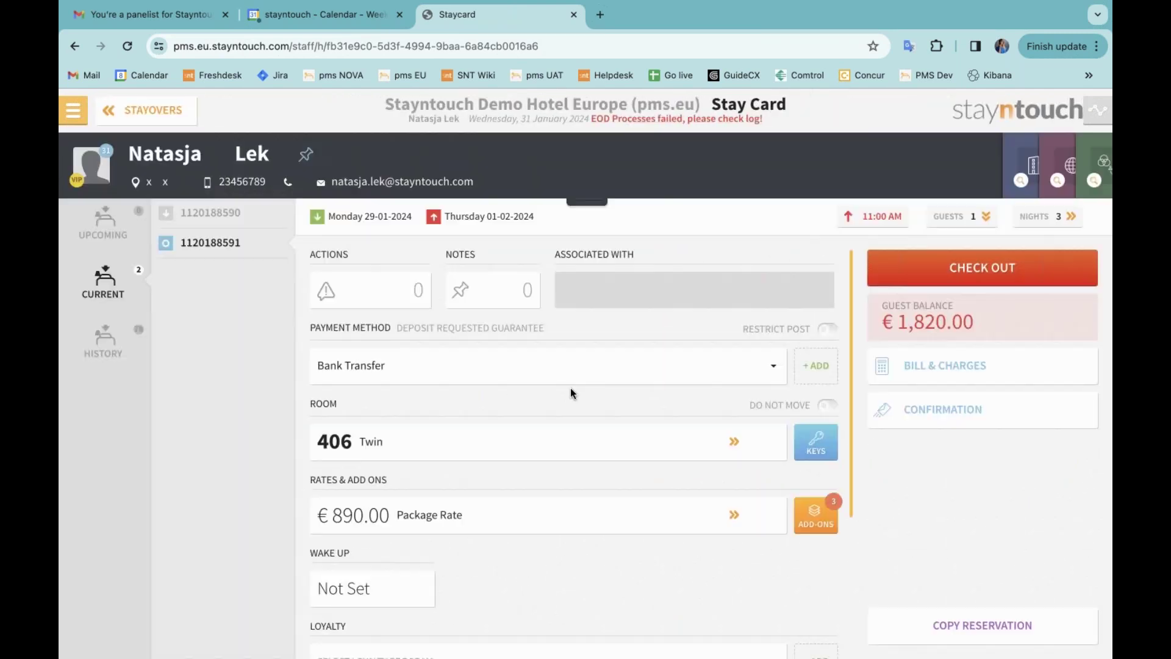
{"action": "left_click", "coordinate": [946, 366]}
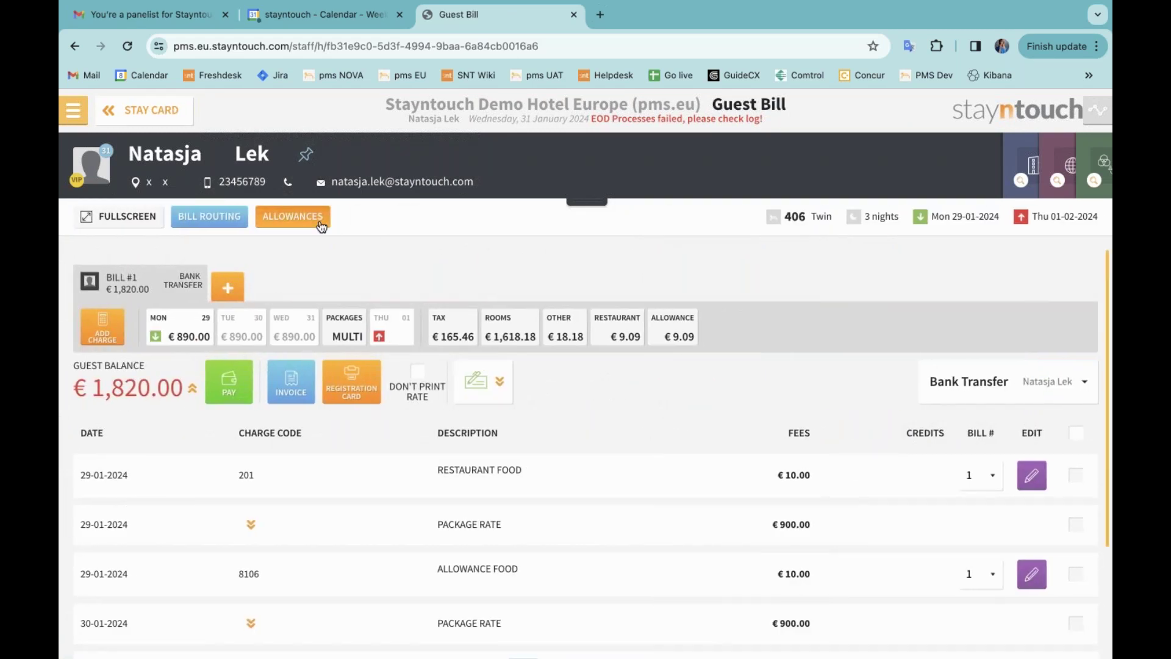
{"action": "left_click", "coordinate": [292, 219]}
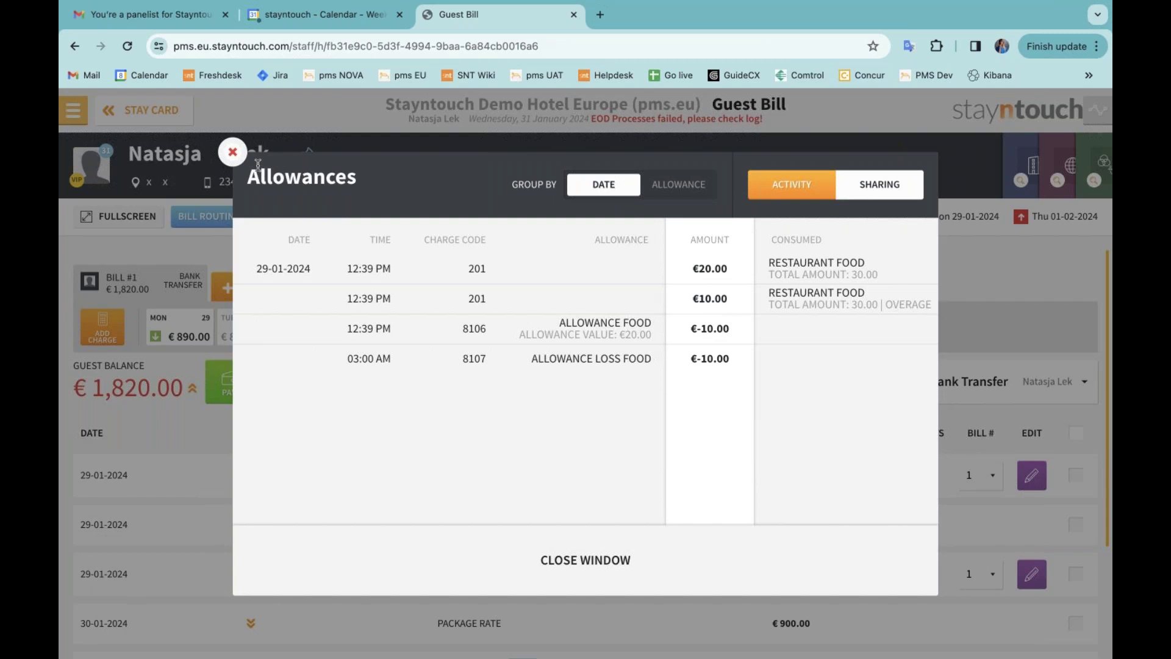
{"action": "left_click", "coordinate": [232, 152]}
{"action": "scroll", "coordinate": [716, 458], "scroll_direction": "down", "scroll_amount": 1}
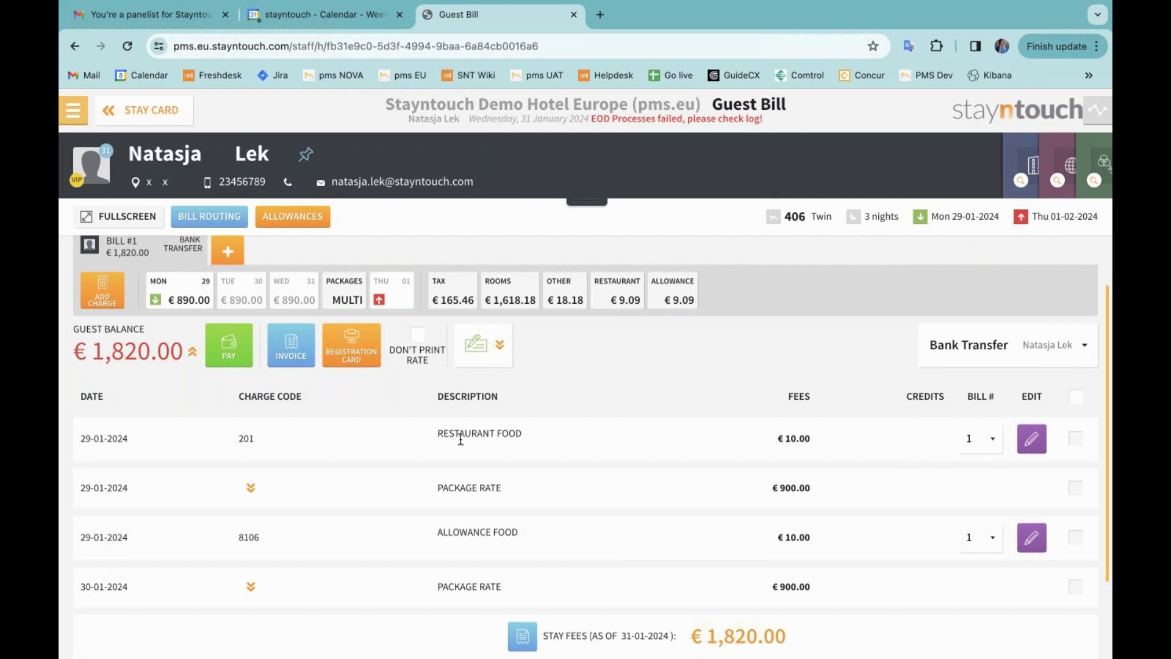
{"action": "left_click", "coordinate": [1033, 442]}
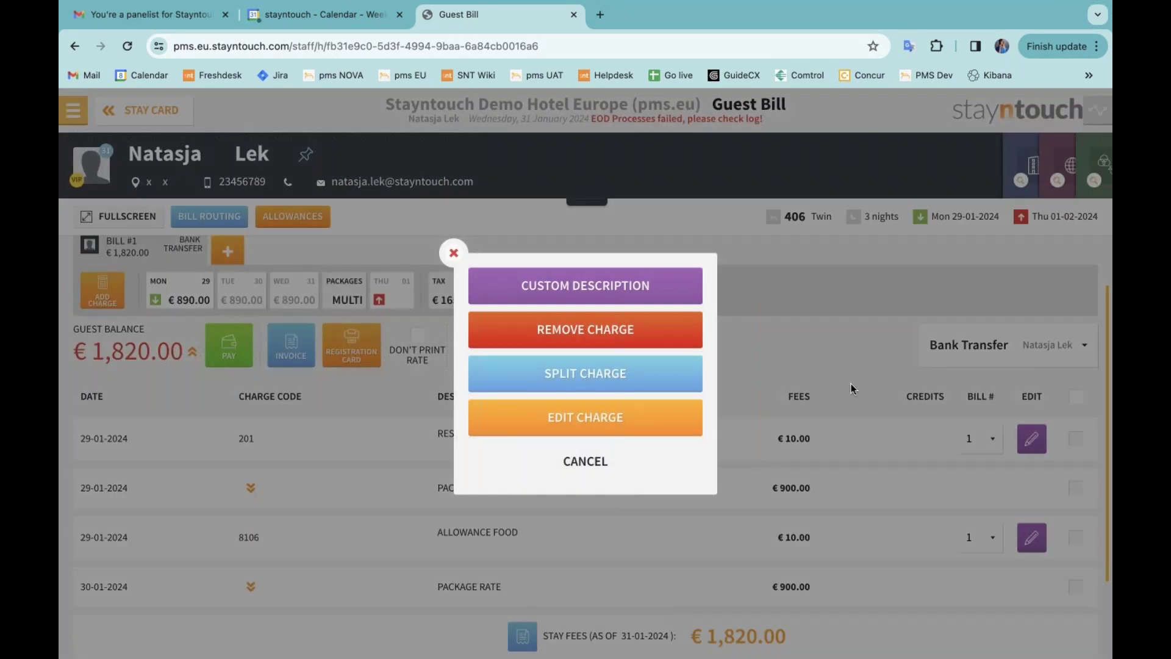
{"action": "left_click", "coordinate": [635, 340]}
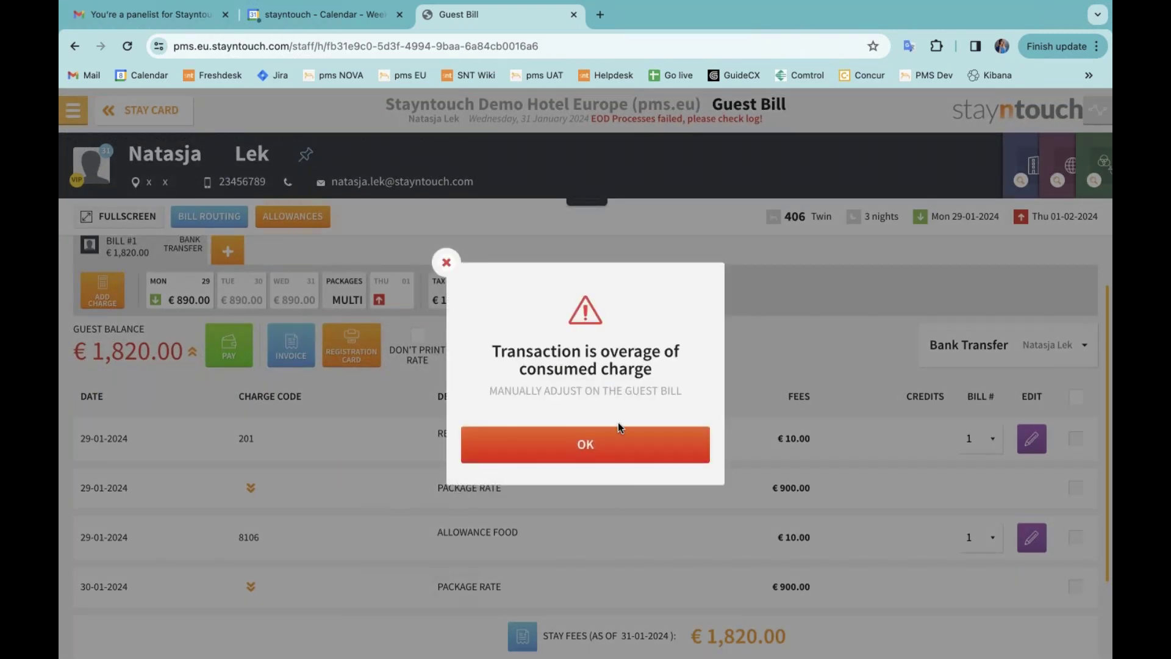
{"action": "left_click", "coordinate": [610, 445]}
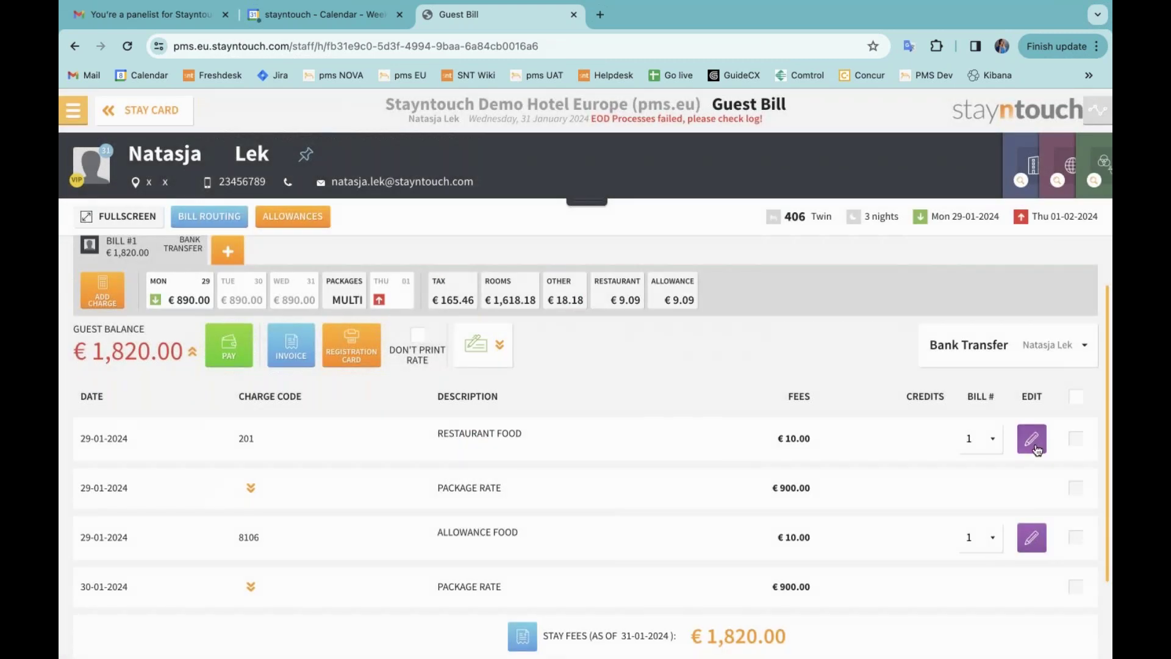
{"action": "left_click", "coordinate": [1034, 441]}
{"action": "left_click", "coordinate": [616, 343]}
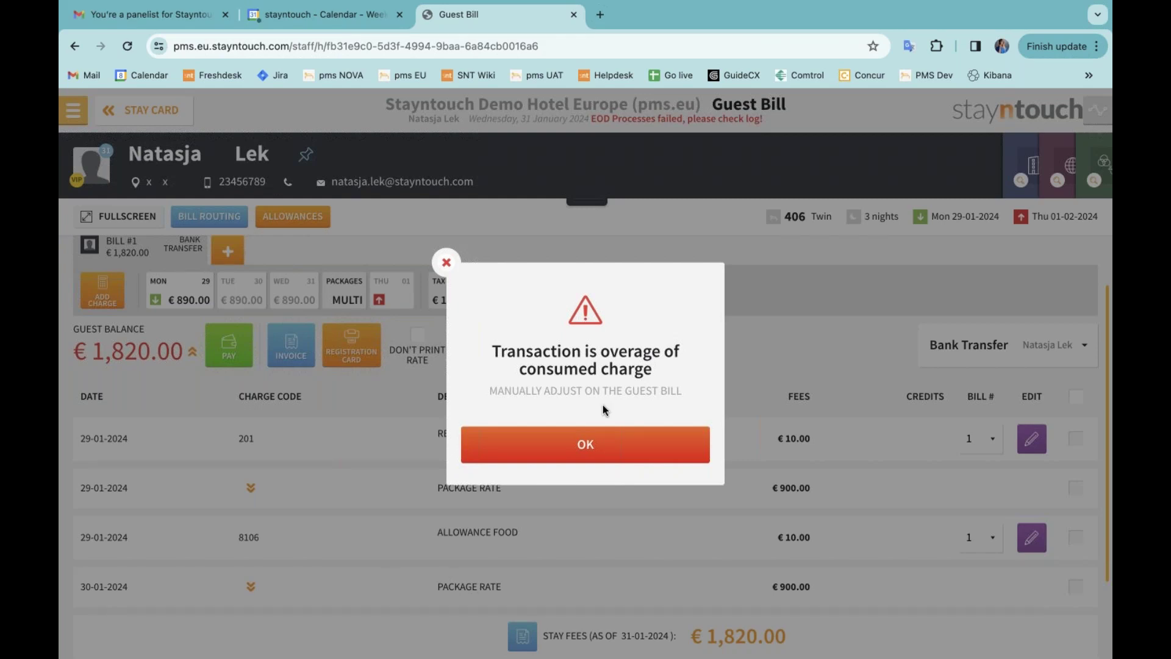
{"action": "left_click", "coordinate": [616, 450]}
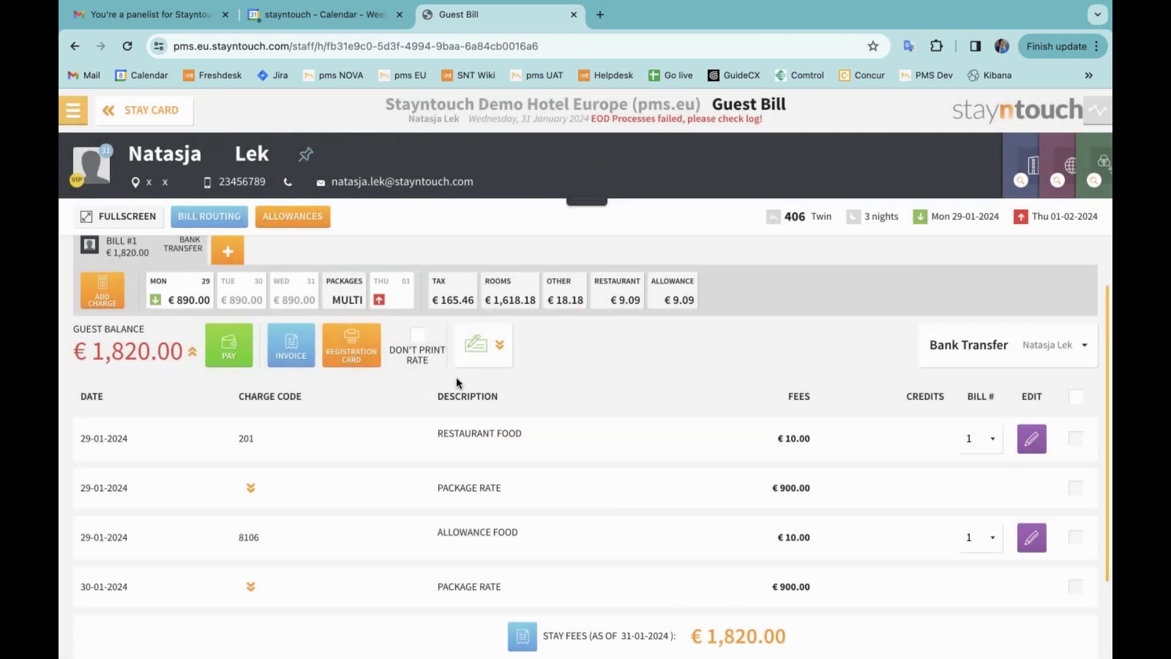
- Review the Add-on with date range: €10.00 nightly per person, January 29–February 03, 2024
{"action": "left_click", "coordinate": [69, 114]}
{"action": "left_click", "coordinate": [135, 592]}
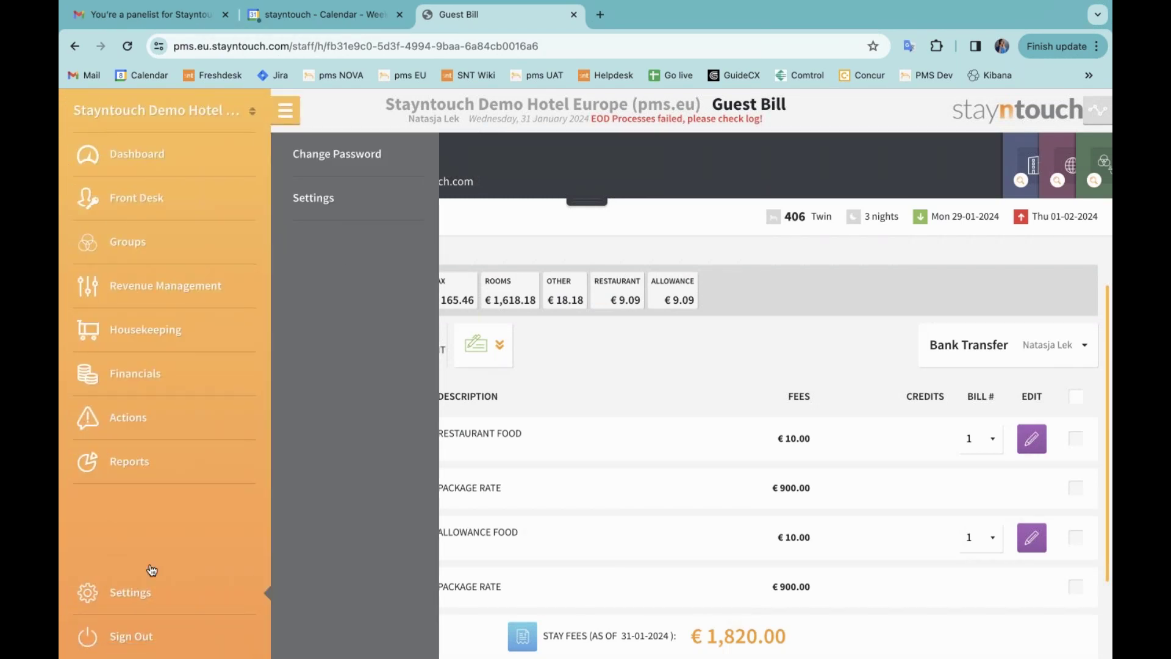
{"action": "left_click", "coordinate": [342, 197]}
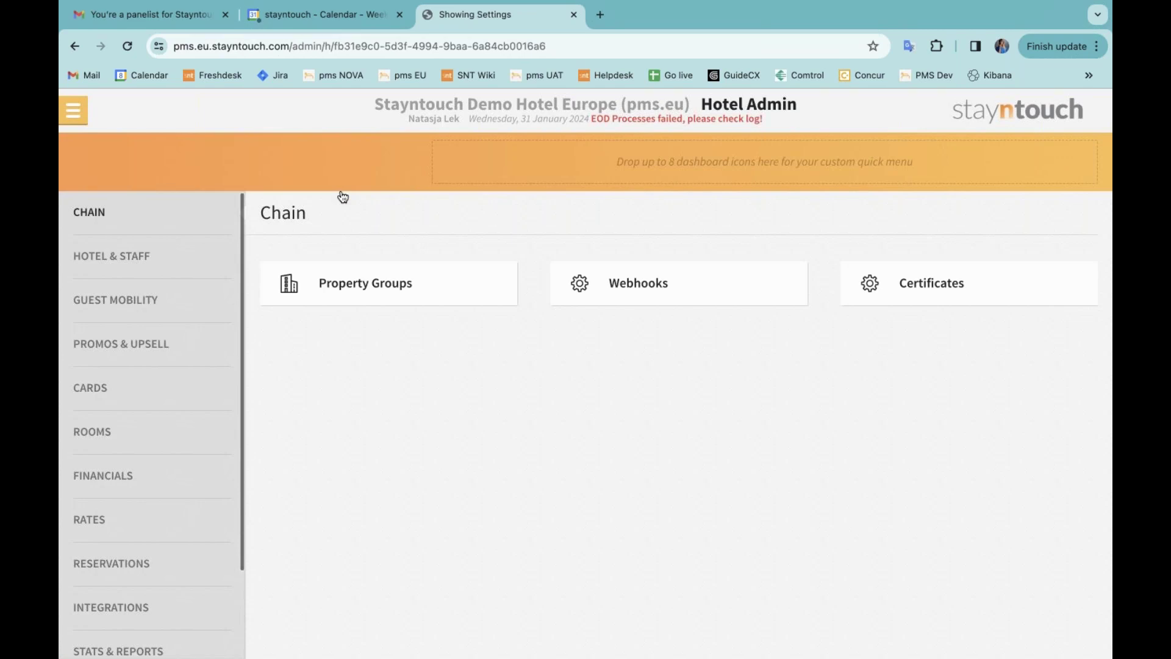
{"action": "left_click", "coordinate": [177, 519]}
{"action": "left_click", "coordinate": [430, 341]}
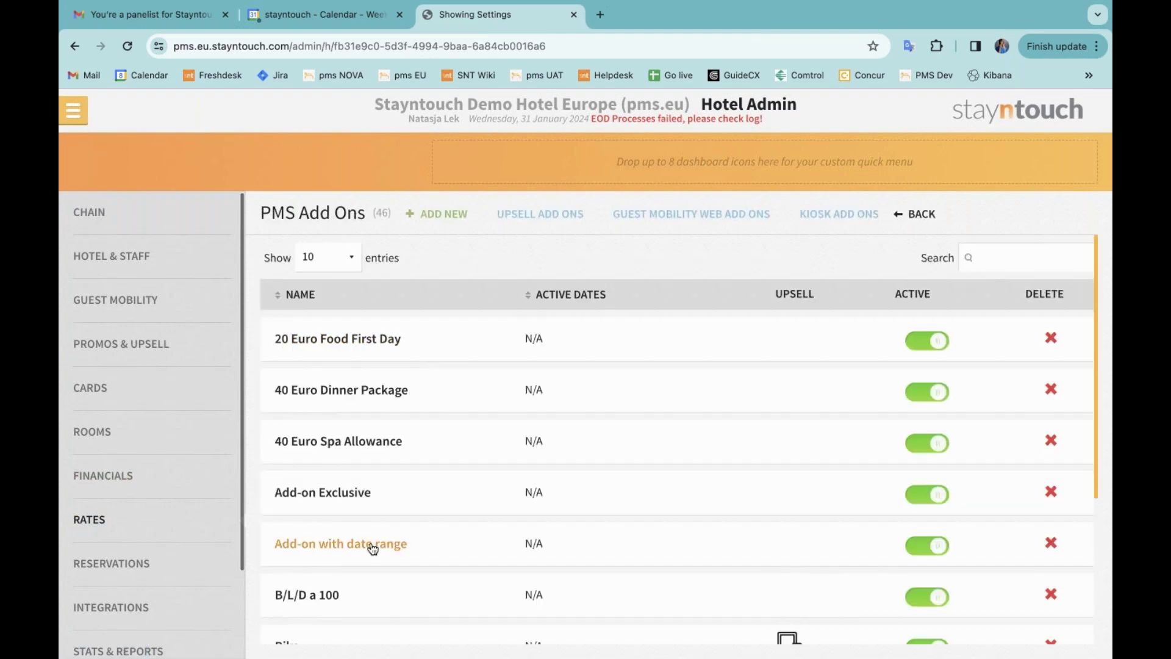
{"action": "left_click", "coordinate": [373, 545]}
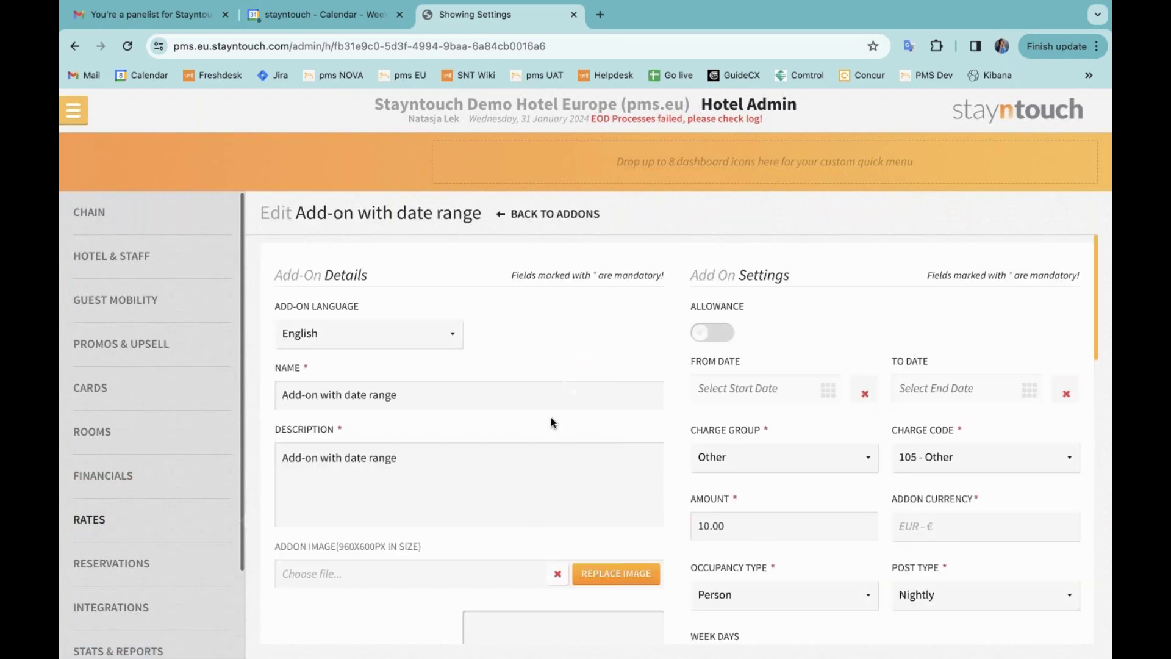
{"action": "scroll", "coordinate": [555, 464], "scroll_direction": "down", "scroll_amount": 10}
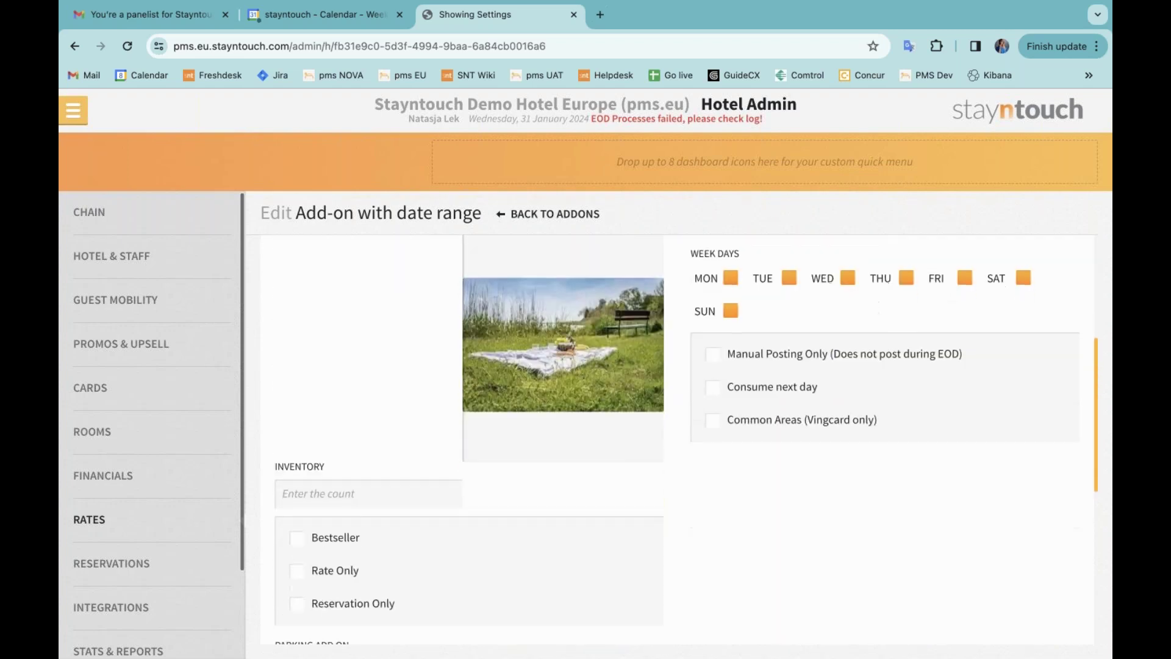
{"action": "scroll", "coordinate": [549, 494], "scroll_direction": "down", "scroll_amount": 5}
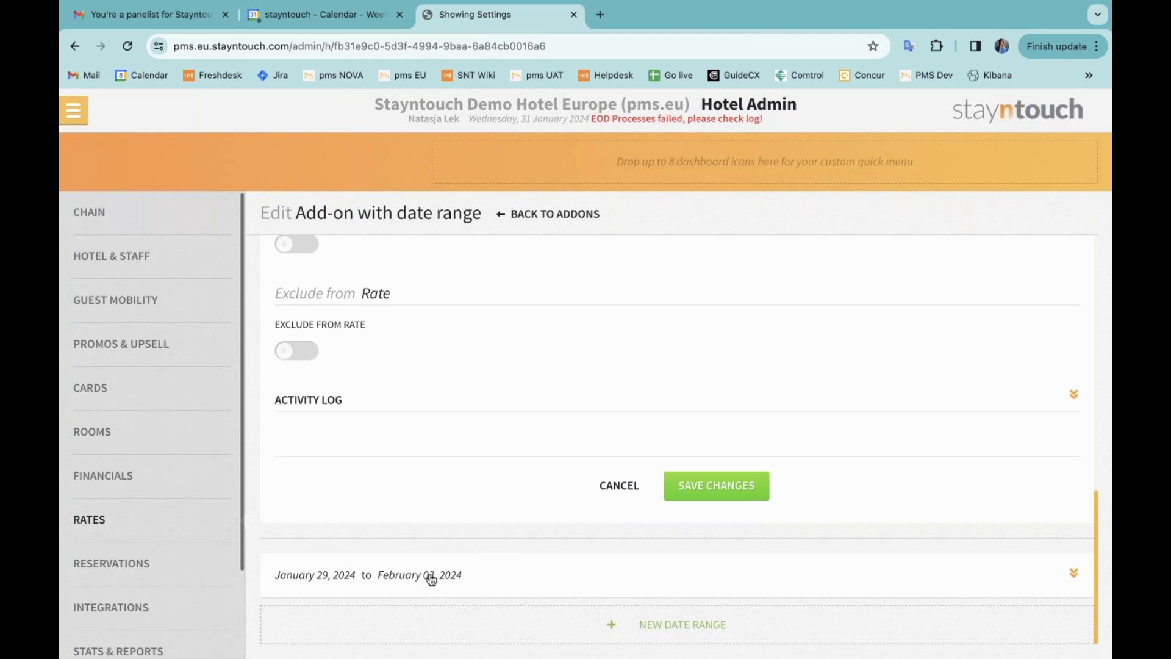
- Try disabling Enable Add-On Date Range and Sets, which is refused, then go to Kiosk settings
{"action": "left_click", "coordinate": [205, 525]}
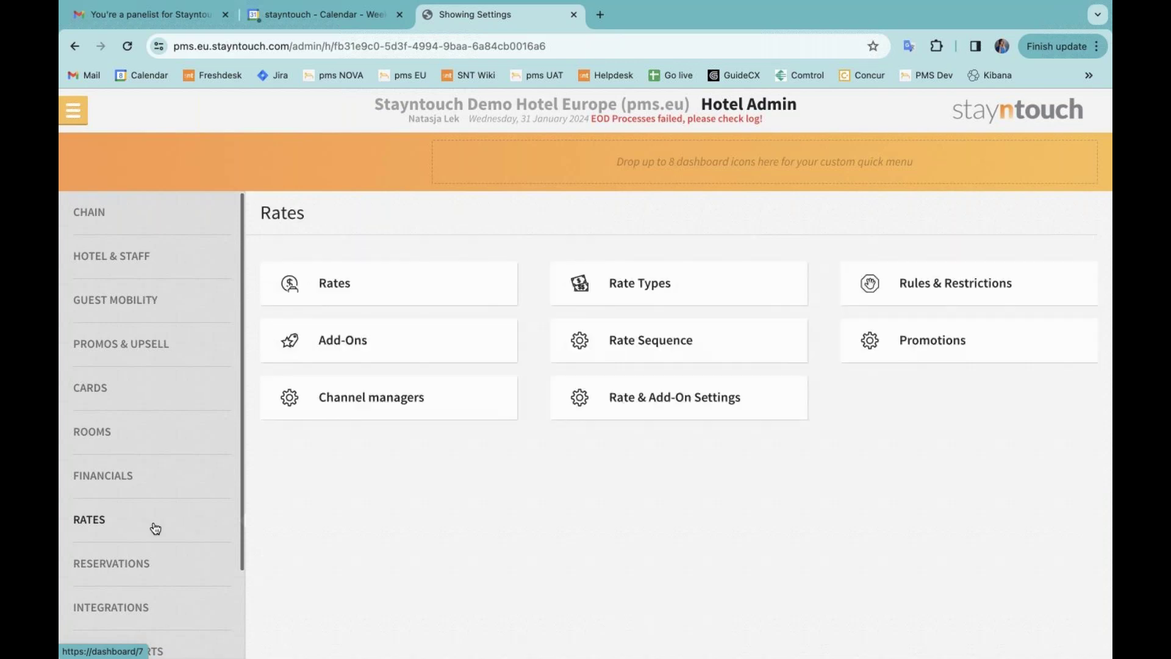
{"action": "left_click", "coordinate": [710, 415]}
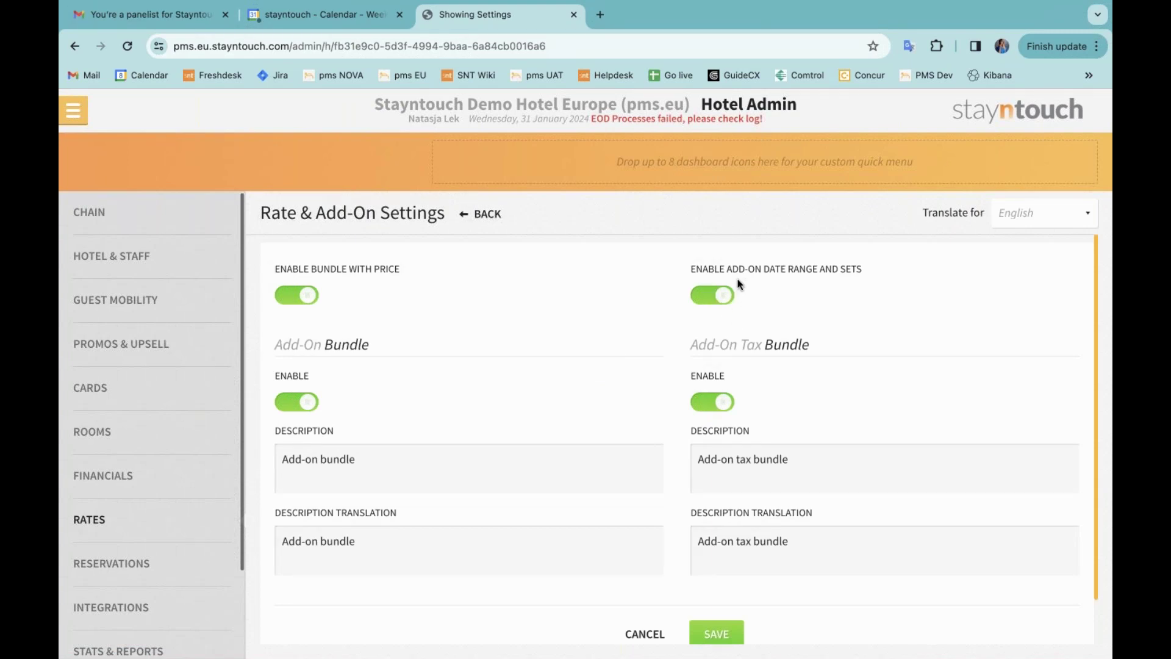
{"action": "left_click", "coordinate": [711, 303]}
{"action": "scroll", "coordinate": [676, 408], "scroll_direction": "down", "scroll_amount": 1}
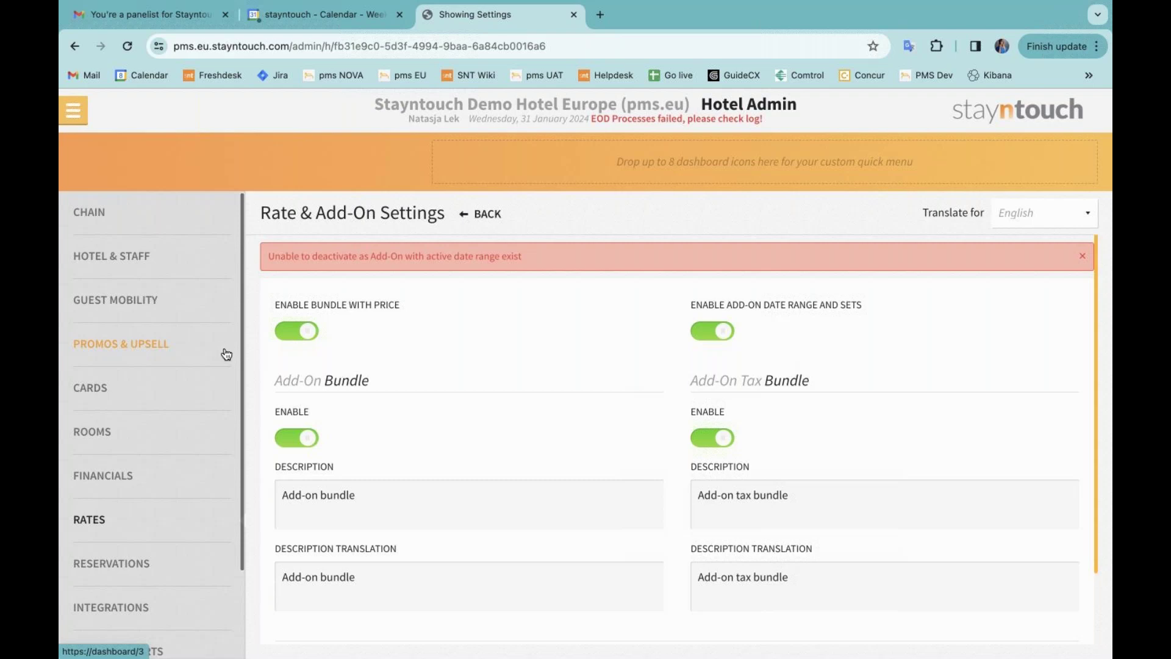
{"action": "scroll", "coordinate": [105, 378], "scroll_direction": "down", "scroll_amount": 3}
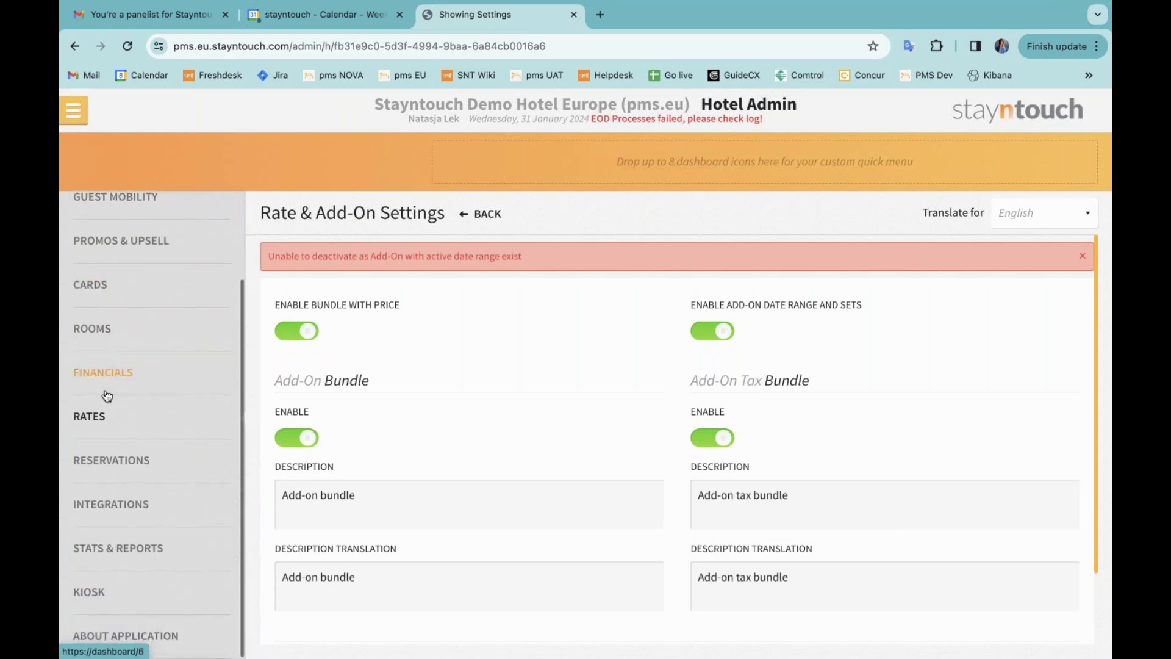
{"action": "left_click", "coordinate": [137, 591]}
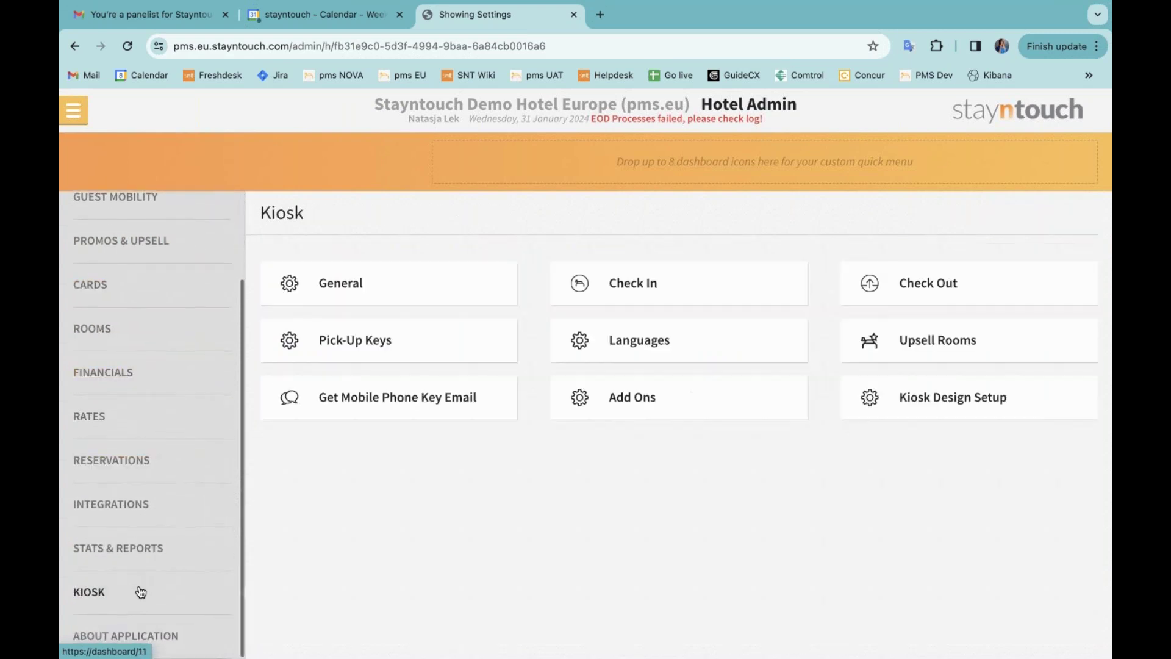
- Duplicate the settings tab and change 'admin' to 'zest_station' in its URL to load the kiosk
{"action": "right_click", "coordinate": [522, 18]}
{"action": "left_click", "coordinate": [560, 114]}
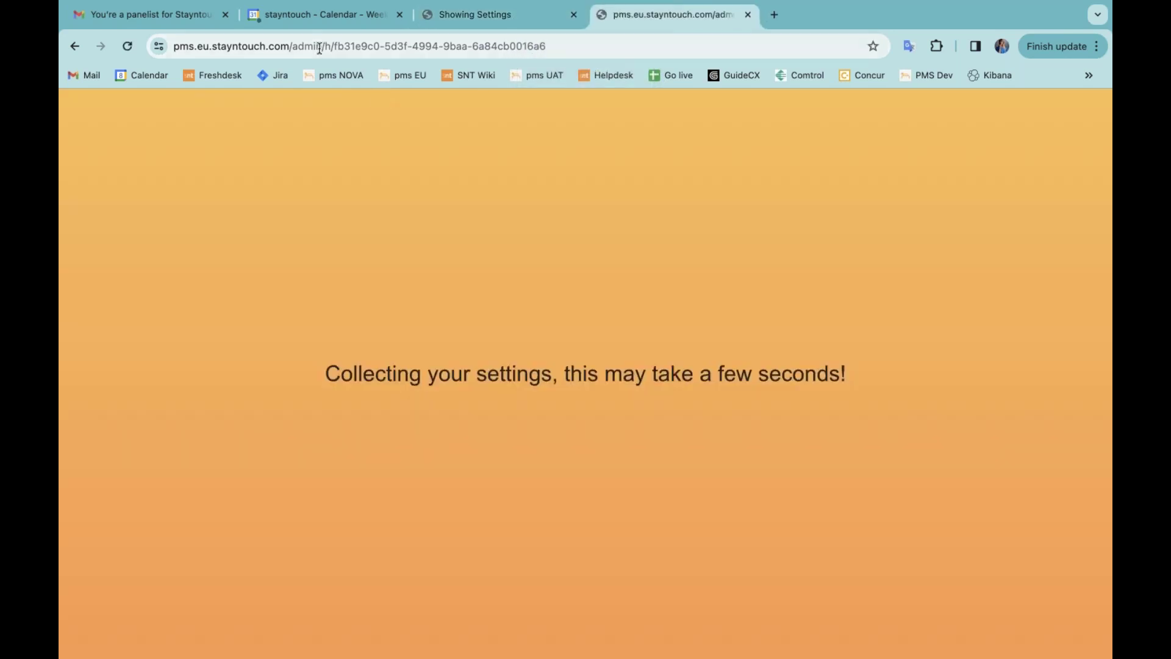
{"action": "double_click", "coordinate": [313, 46]}
{"action": "type", "text": "zest_station"}
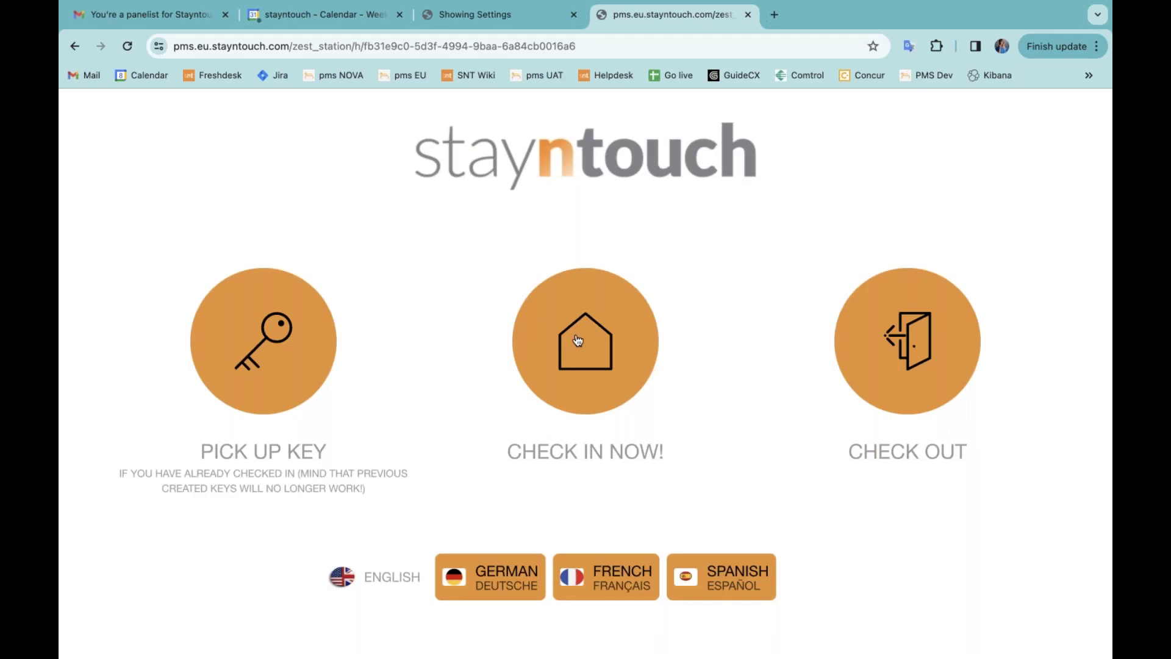
- Start a kiosk check-in, finding the reservation by the guest's last name and 1 February 2024 departure
{"action": "left_click", "coordinate": [578, 341]}
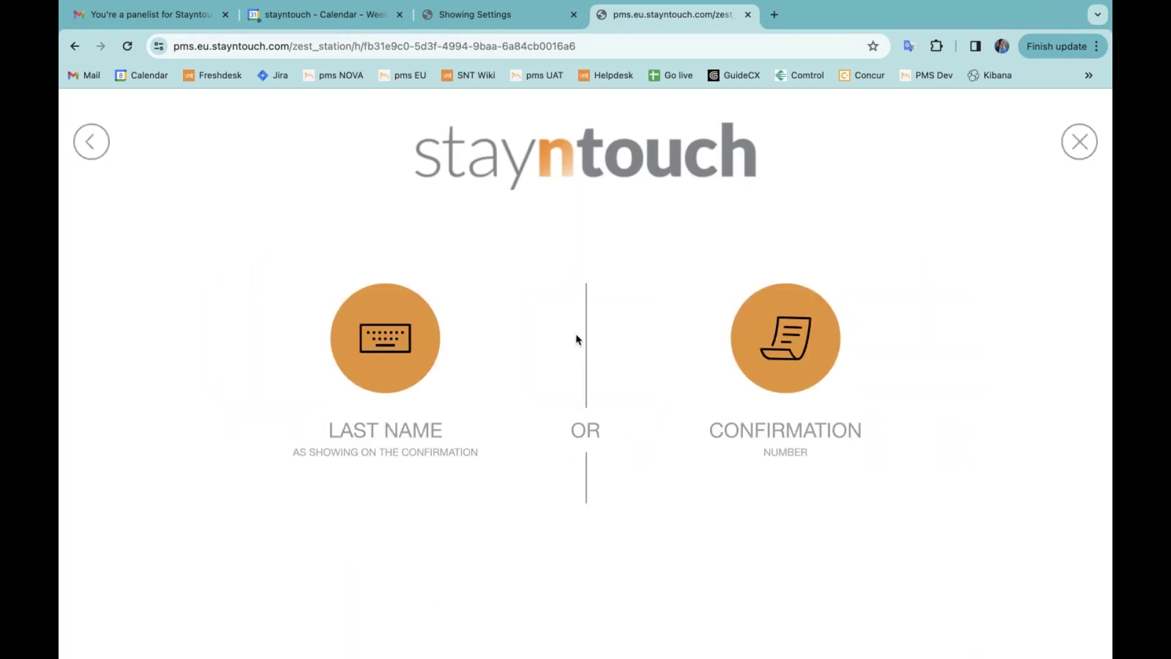
{"action": "left_click", "coordinate": [386, 350]}
{"action": "type", "text": "NOLET"}
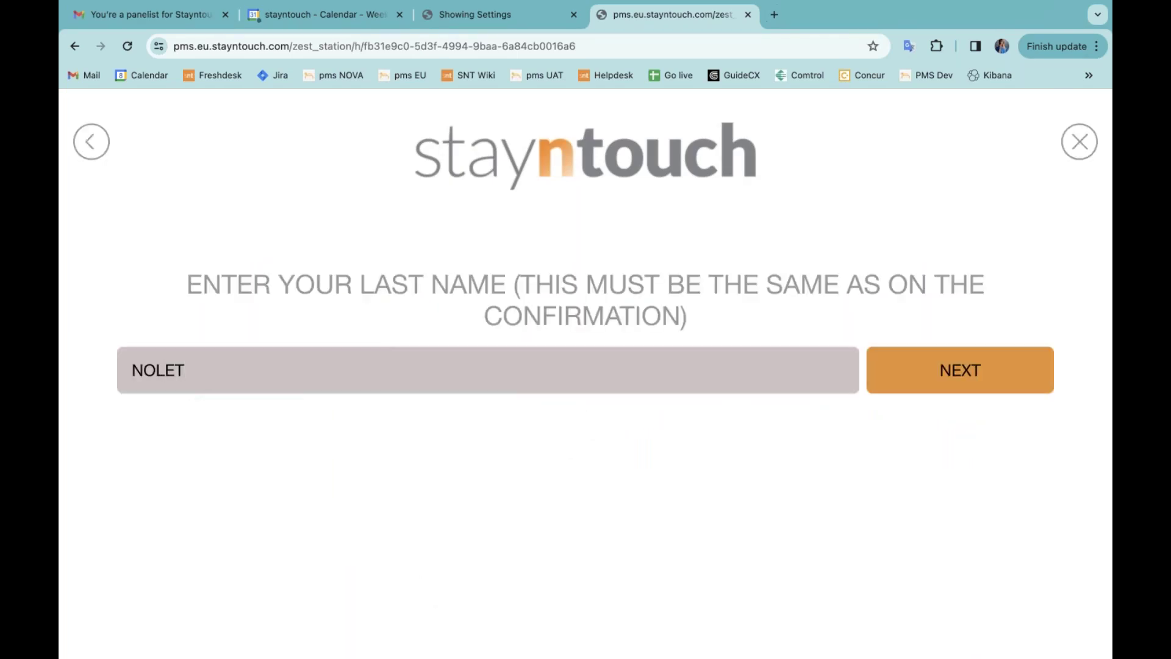
{"action": "key", "text": "Return"}
{"action": "left_click", "coordinate": [386, 383]}
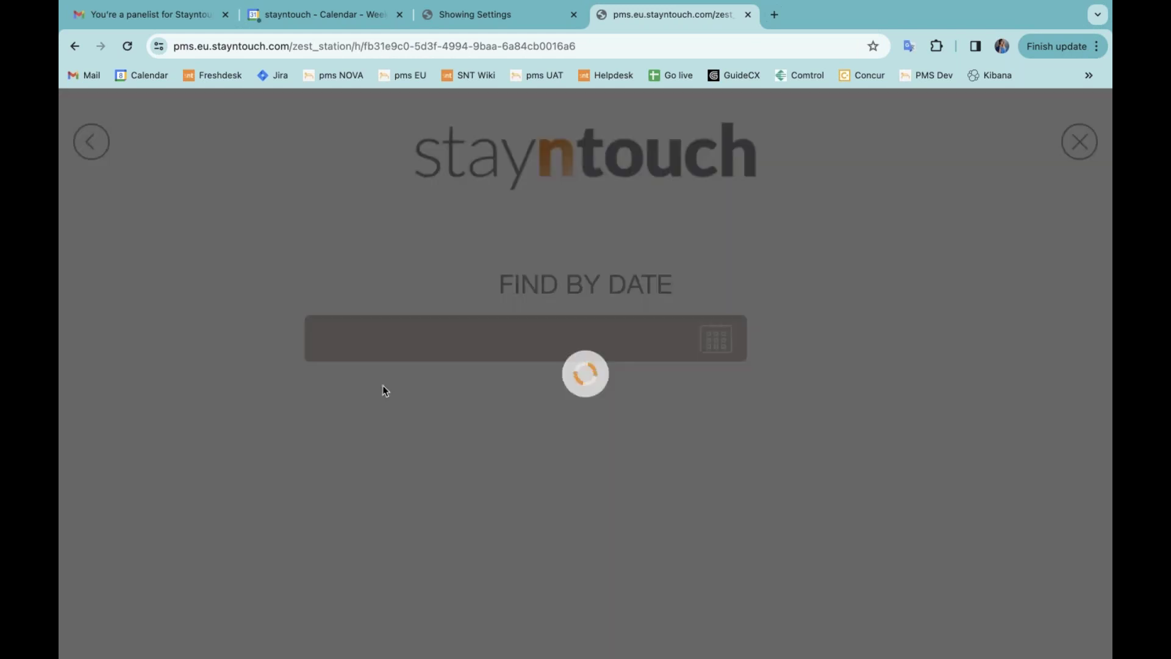
{"action": "left_click", "coordinate": [791, 216]}
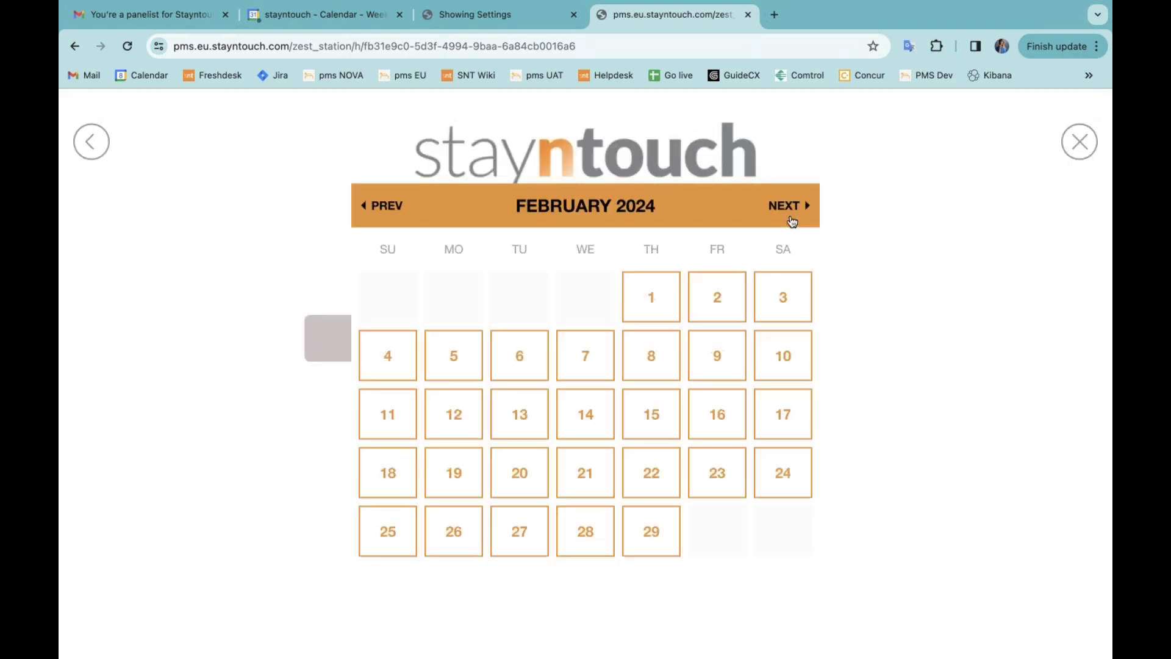
{"action": "left_click", "coordinate": [667, 289]}
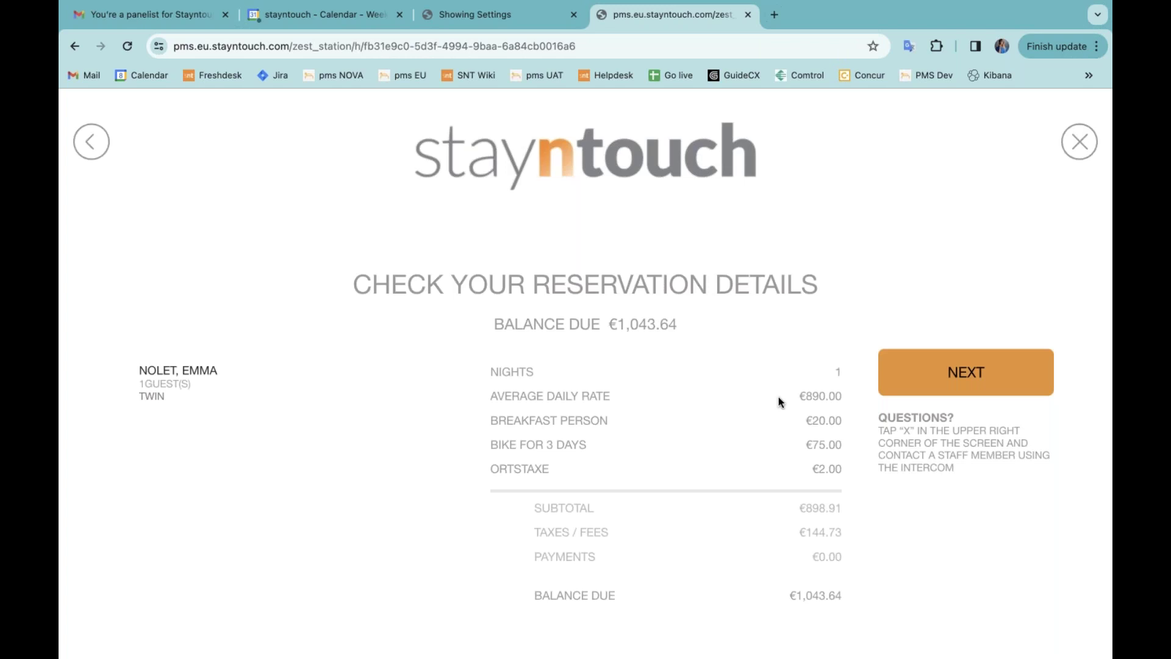
- Confirm details, agree, sign, decline the upgrade, then exit the kiosk and return to admin
{"action": "left_click", "coordinate": [993, 384]}
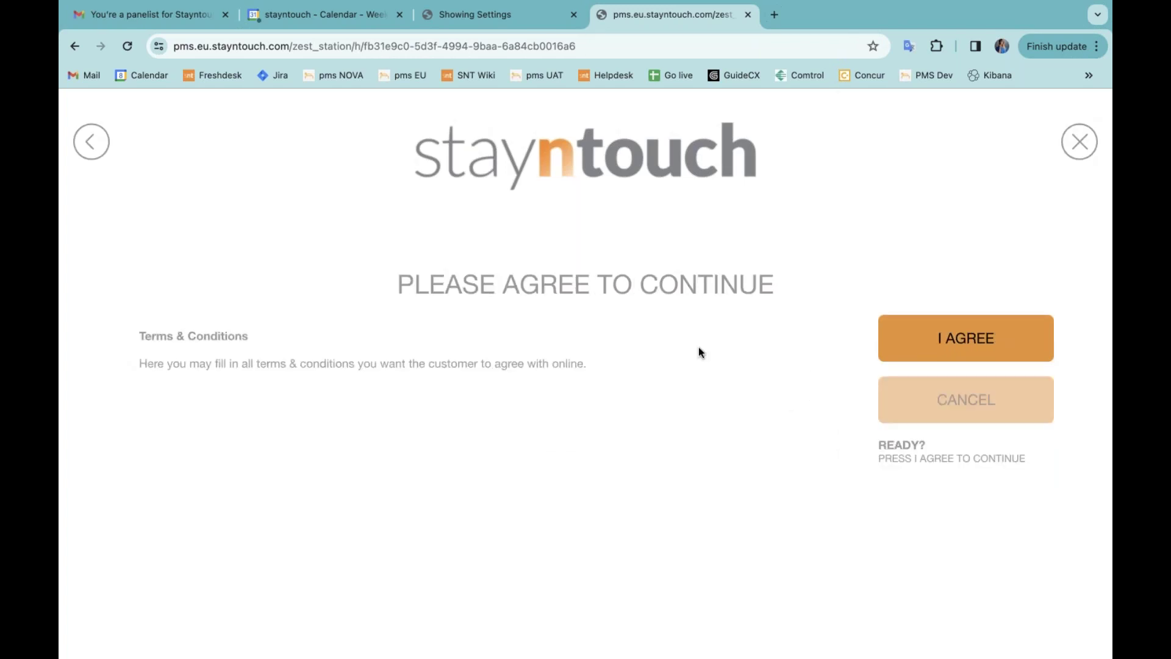
{"action": "left_click", "coordinate": [1012, 349]}
{"action": "left_click_drag", "start_coordinate": [664, 419], "coordinate": [905, 395]}
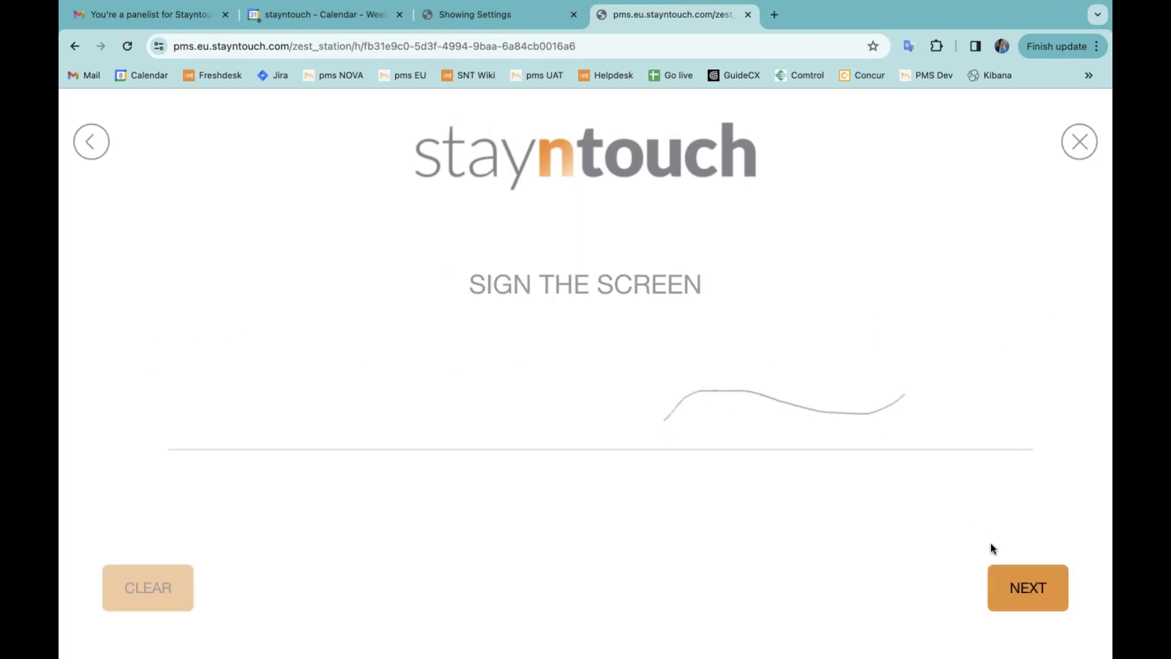
{"action": "left_click", "coordinate": [1016, 572]}
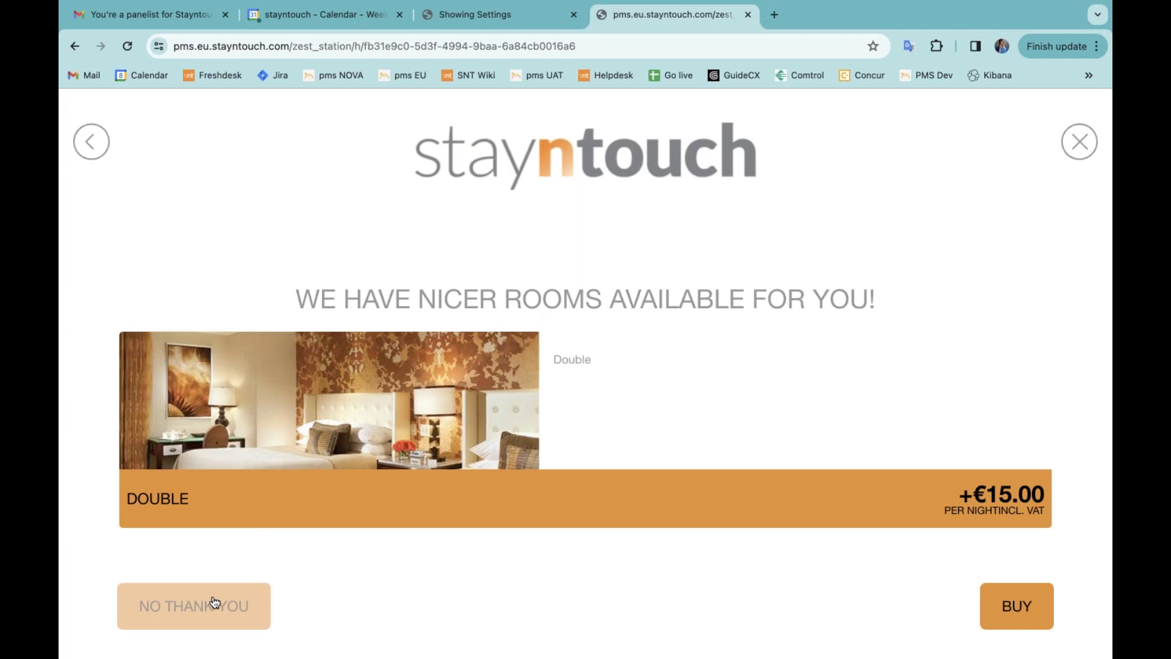
{"action": "left_click", "coordinate": [222, 604]}
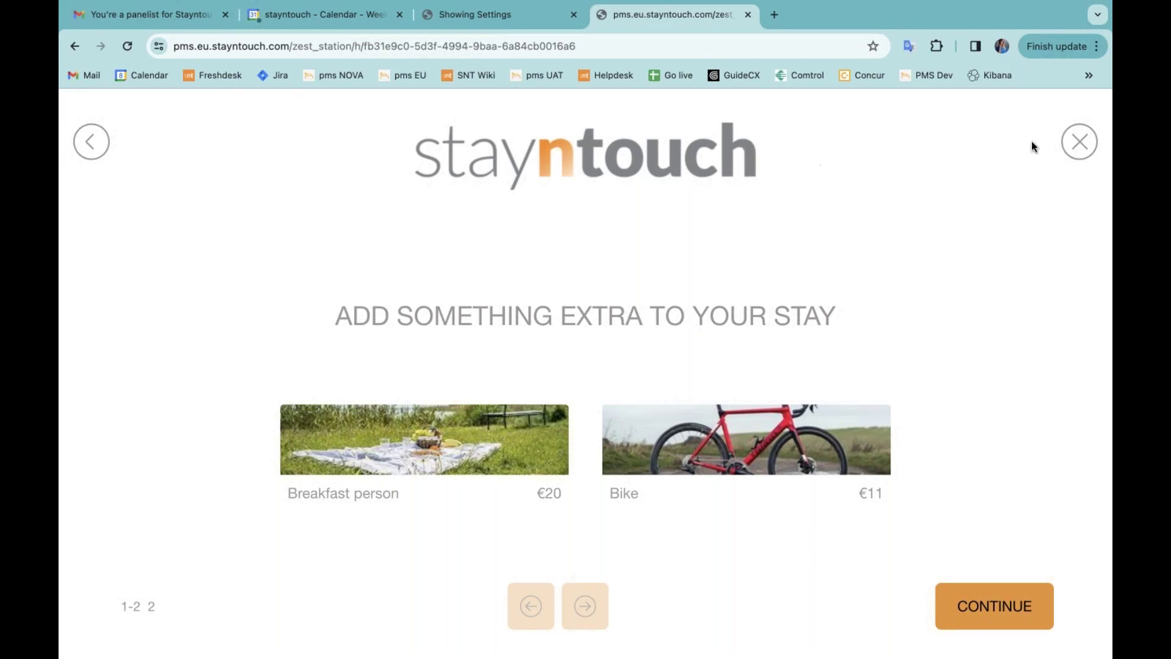
{"action": "left_click", "coordinate": [1079, 142]}
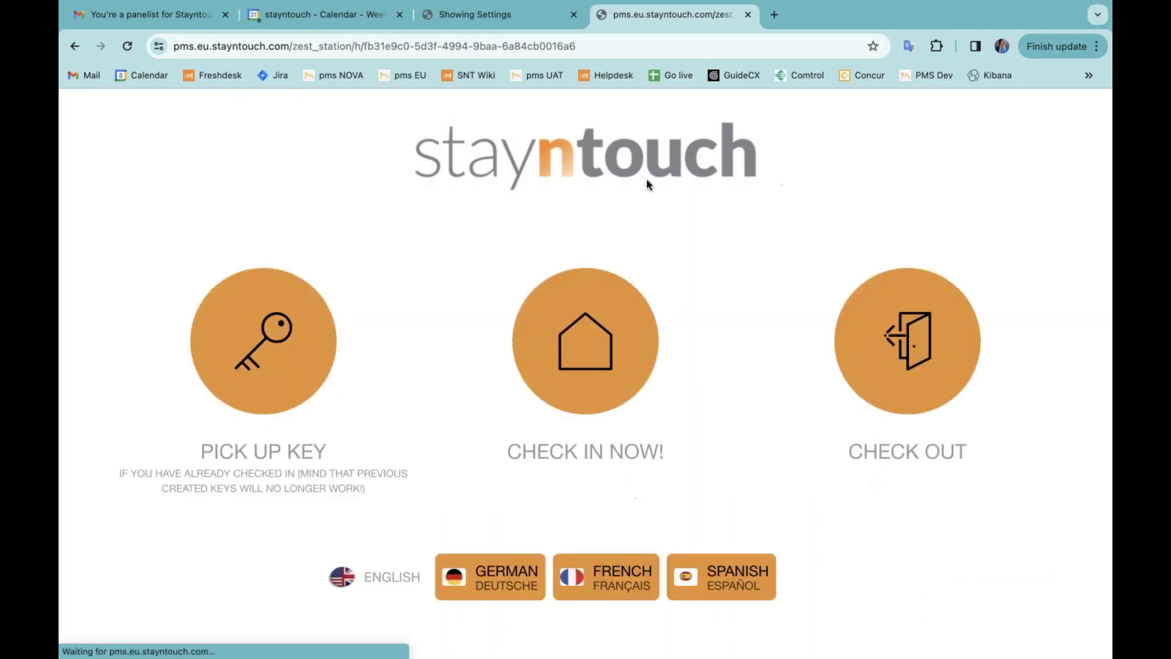
{"action": "left_click", "coordinate": [497, 16]}
- Open the room 204 arrival's stay card from the dashboard, dismissing the deposit notice
{"action": "left_click", "coordinate": [77, 112]}
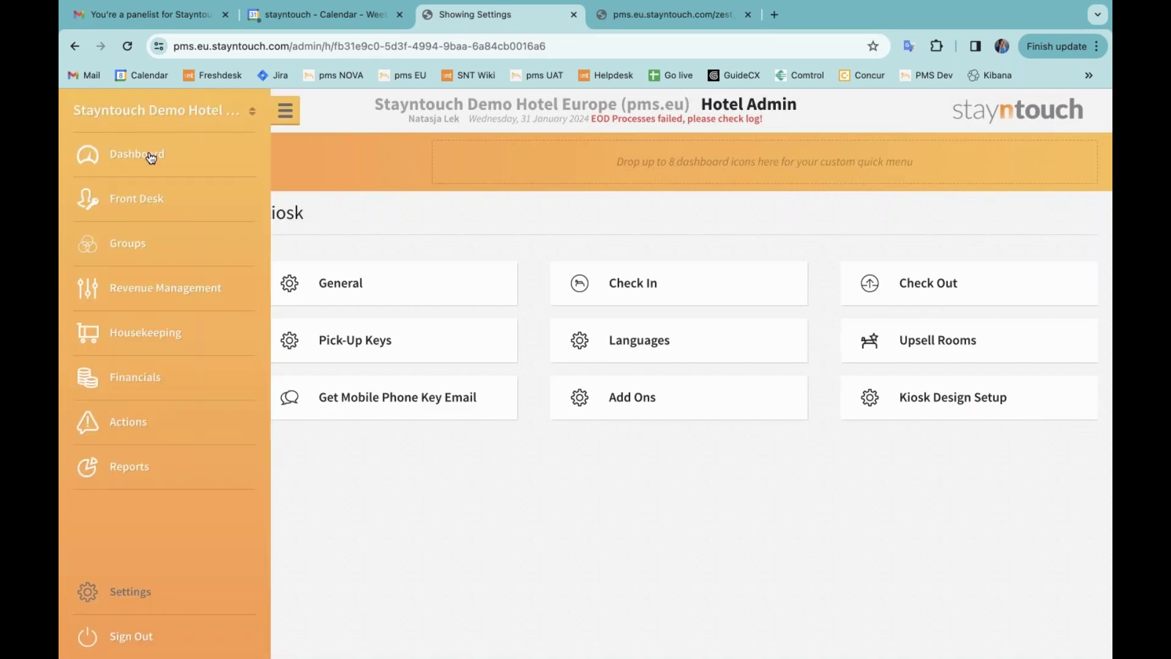
{"action": "left_click", "coordinate": [151, 158]}
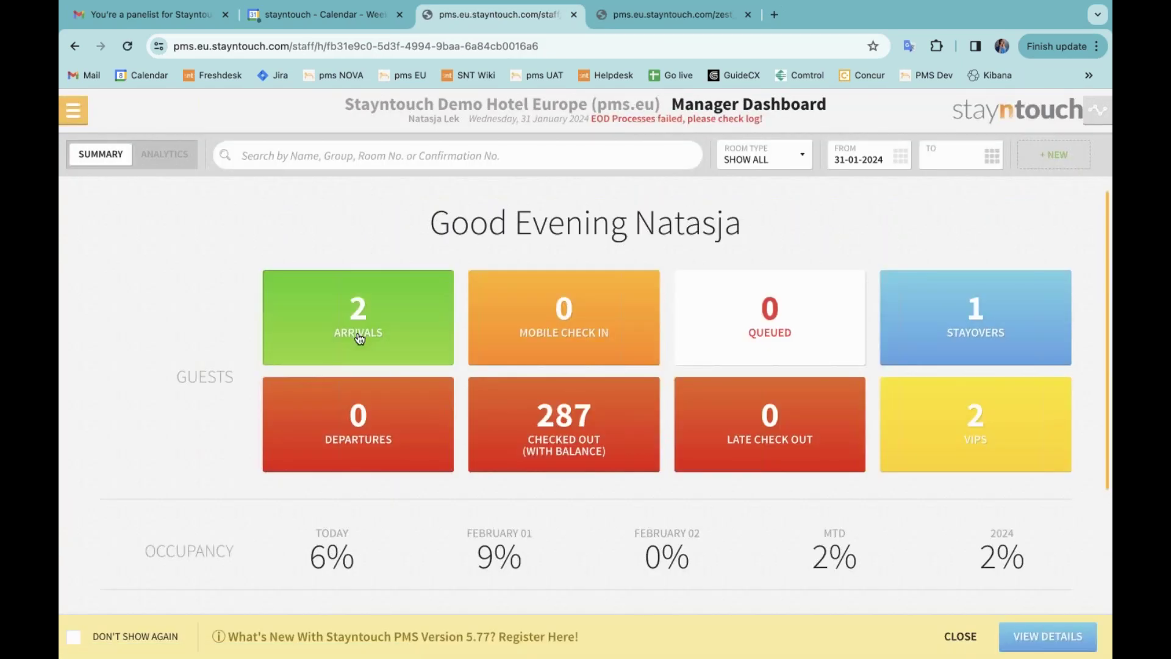
{"action": "left_click", "coordinate": [358, 339]}
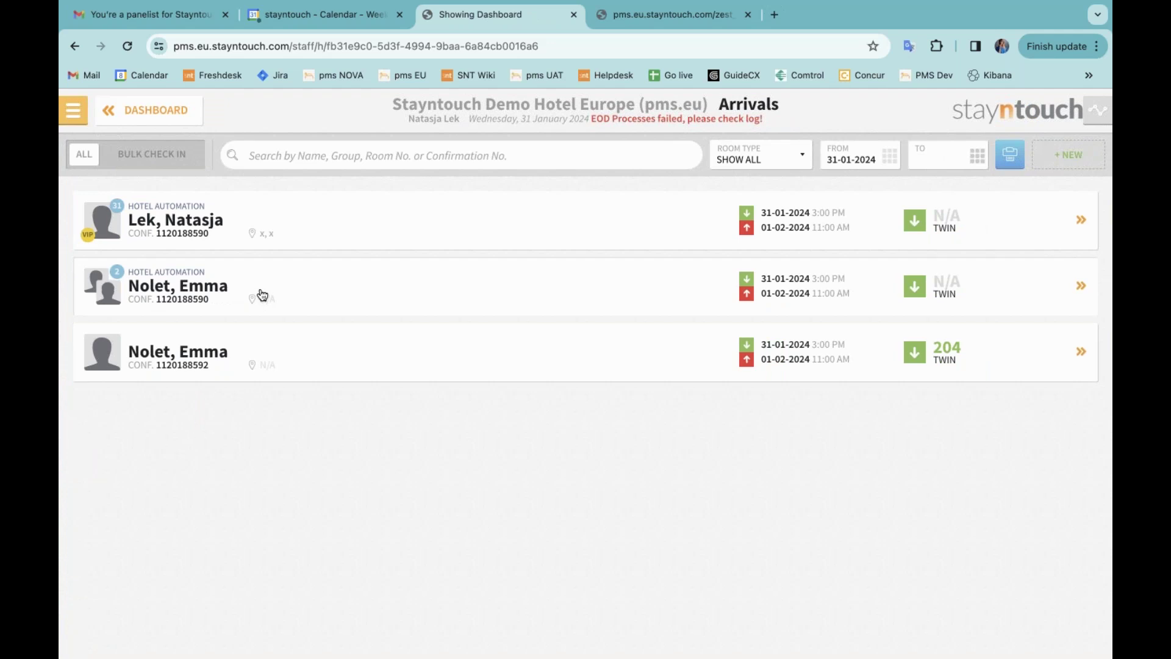
{"action": "left_click", "coordinate": [251, 352]}
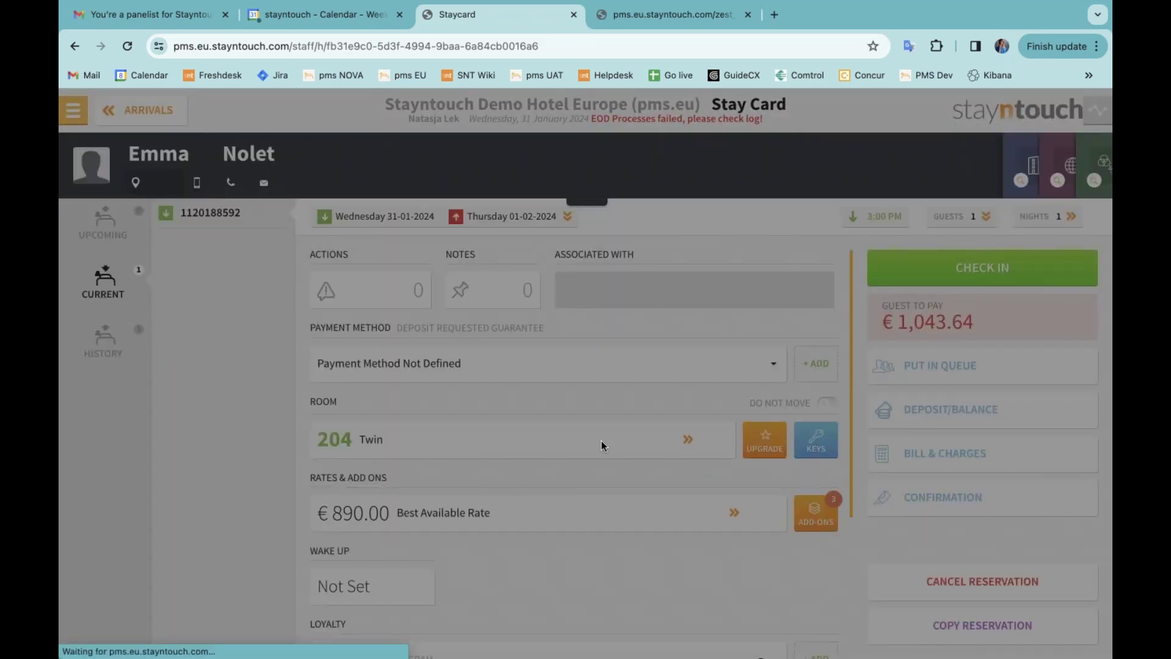
{"action": "left_click", "coordinate": [586, 520]}
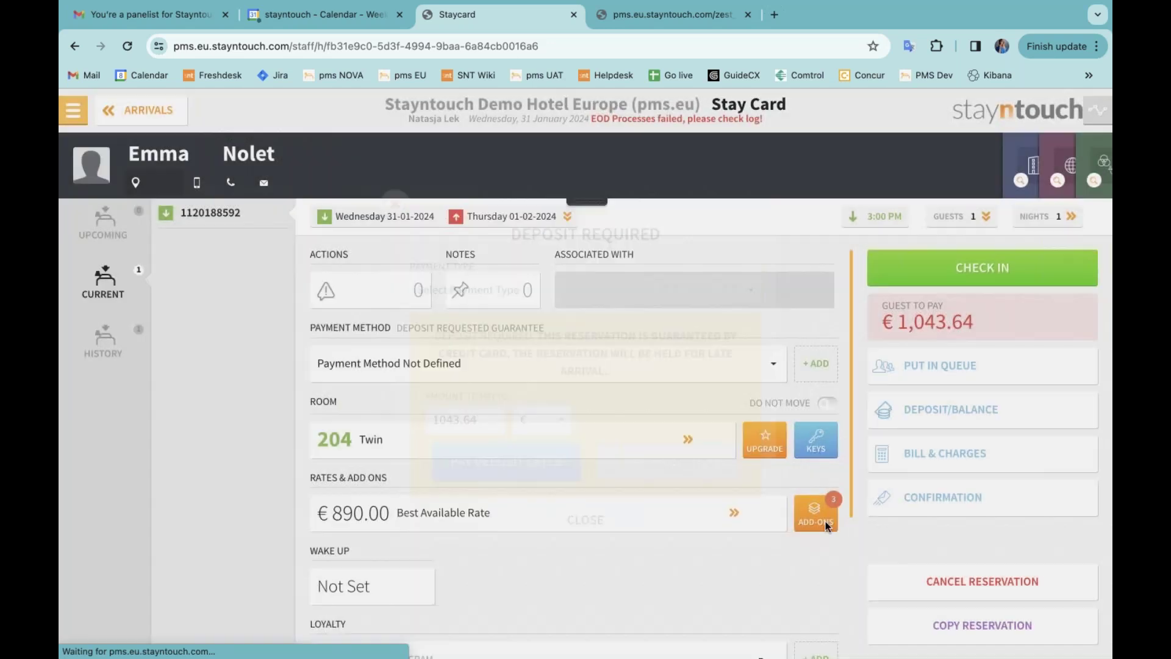
- Review the add-ons Breakfast Person €20, Bike for 3 Days €75, Ortstaxe €2, then close
{"action": "left_click", "coordinate": [822, 518]}
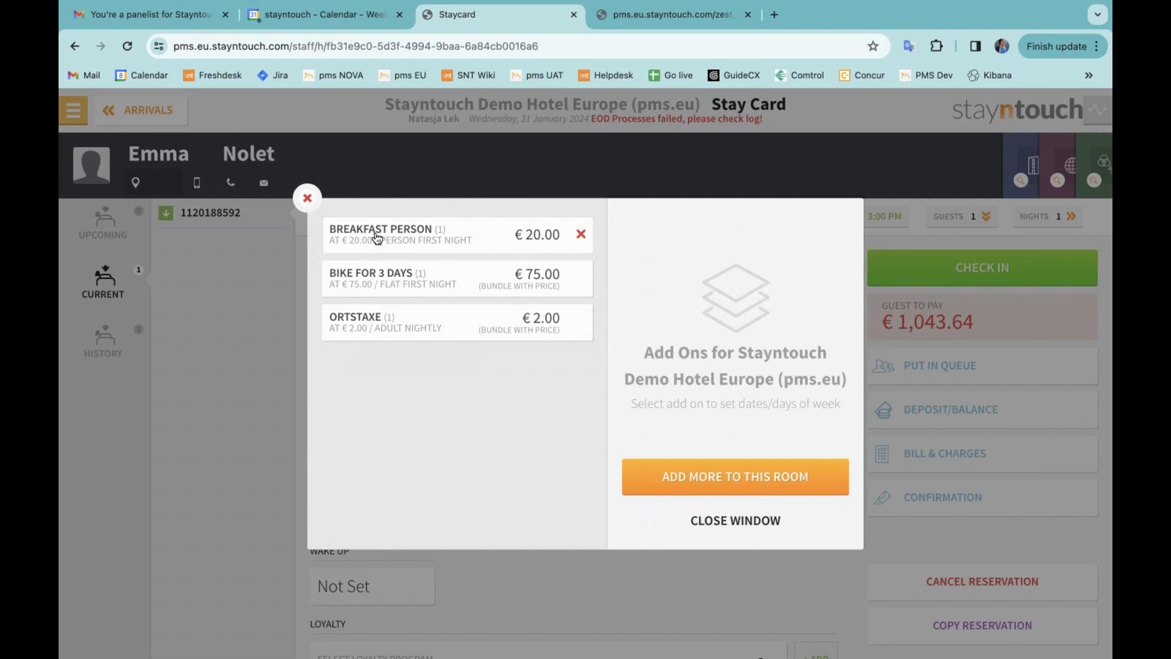
{"action": "left_click", "coordinate": [307, 198]}
{"action": "left_click", "coordinate": [72, 110]}
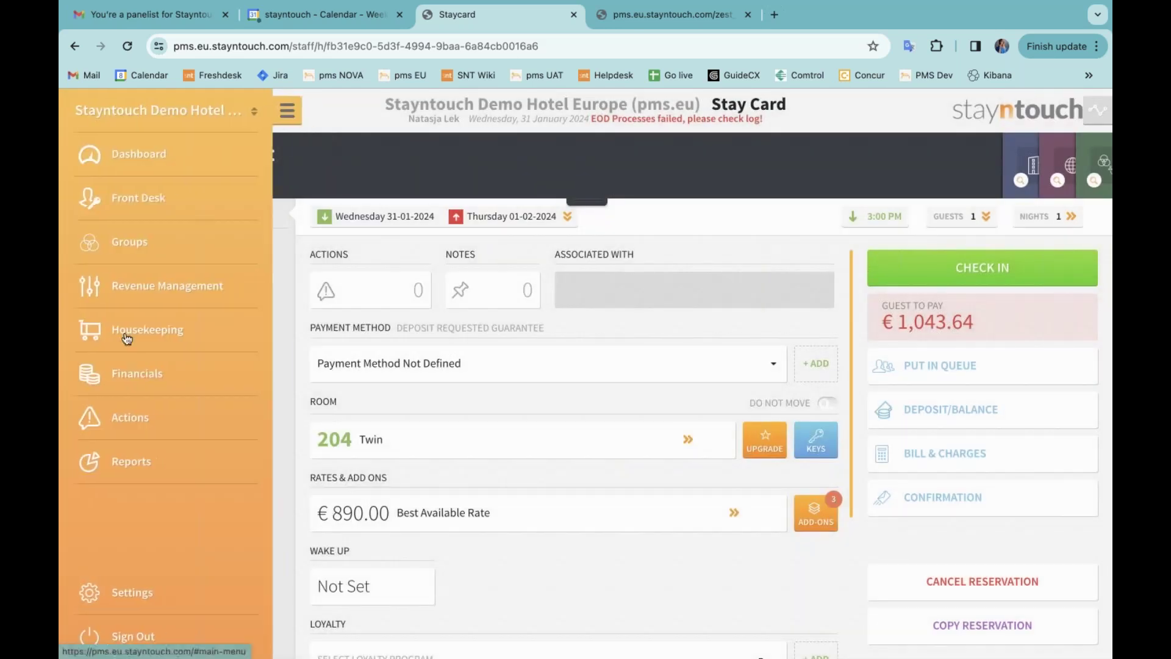
- Turn on 'Display only unique Add-Ons' in Kiosk Add Ons settings and save
{"action": "left_click", "coordinate": [160, 605]}
{"action": "left_click", "coordinate": [331, 210]}
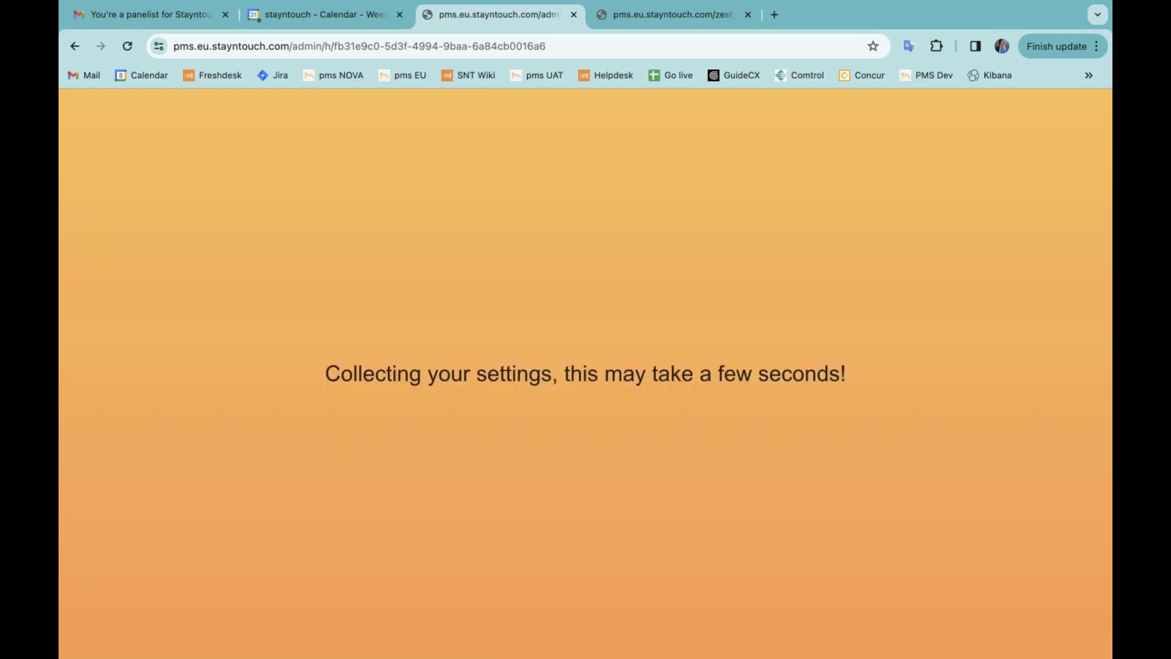
{"action": "scroll", "coordinate": [153, 514], "scroll_direction": "down", "scroll_amount": 3}
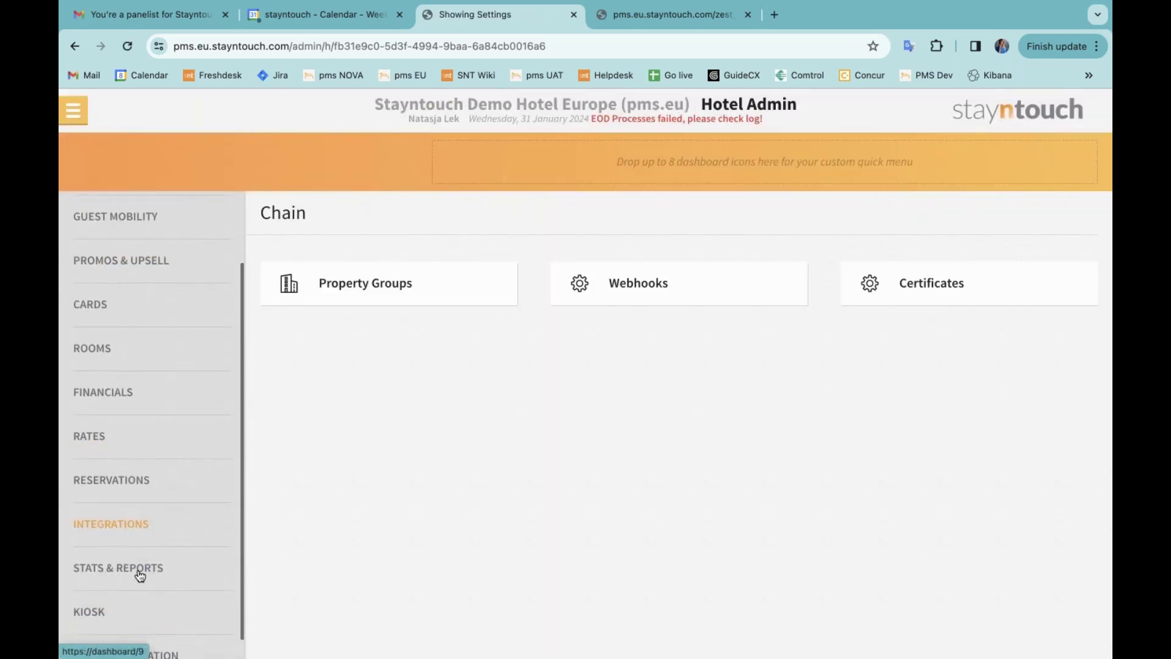
{"action": "left_click", "coordinate": [131, 610]}
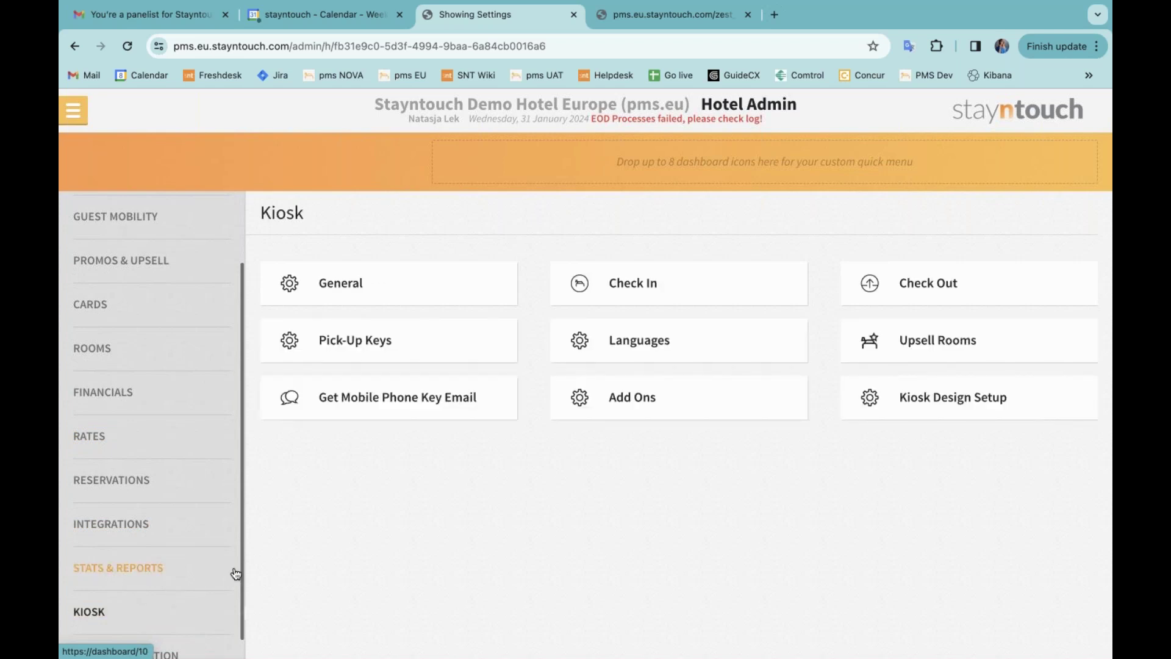
{"action": "left_click", "coordinate": [652, 401]}
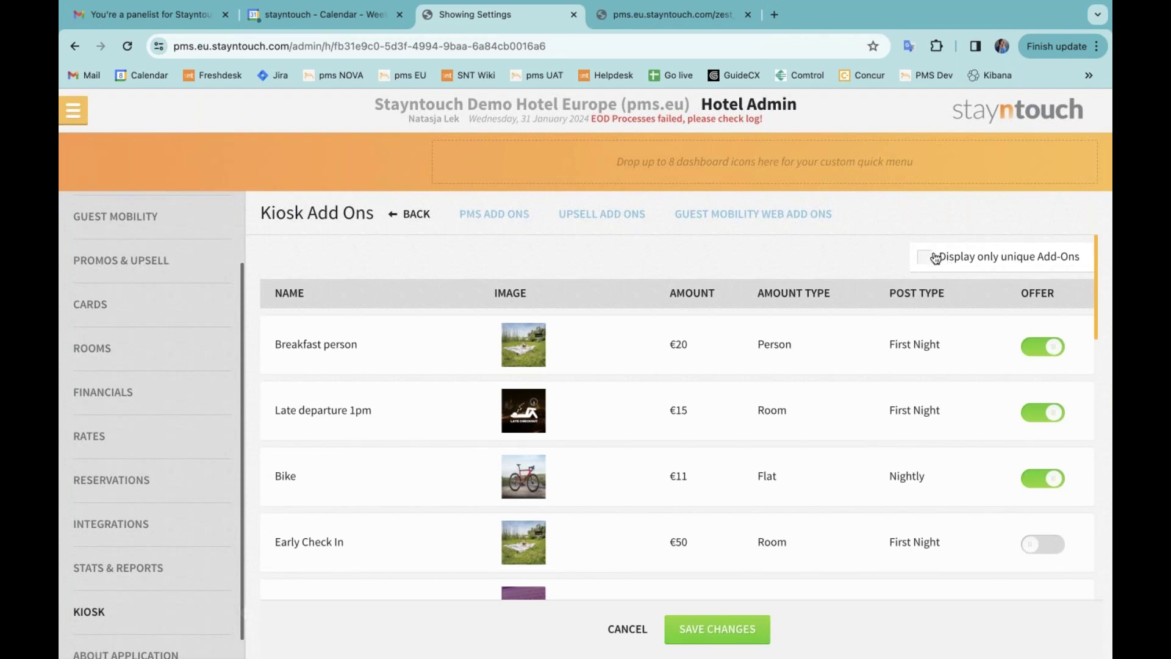
{"action": "left_click", "coordinate": [960, 262]}
{"action": "left_click", "coordinate": [724, 629]}
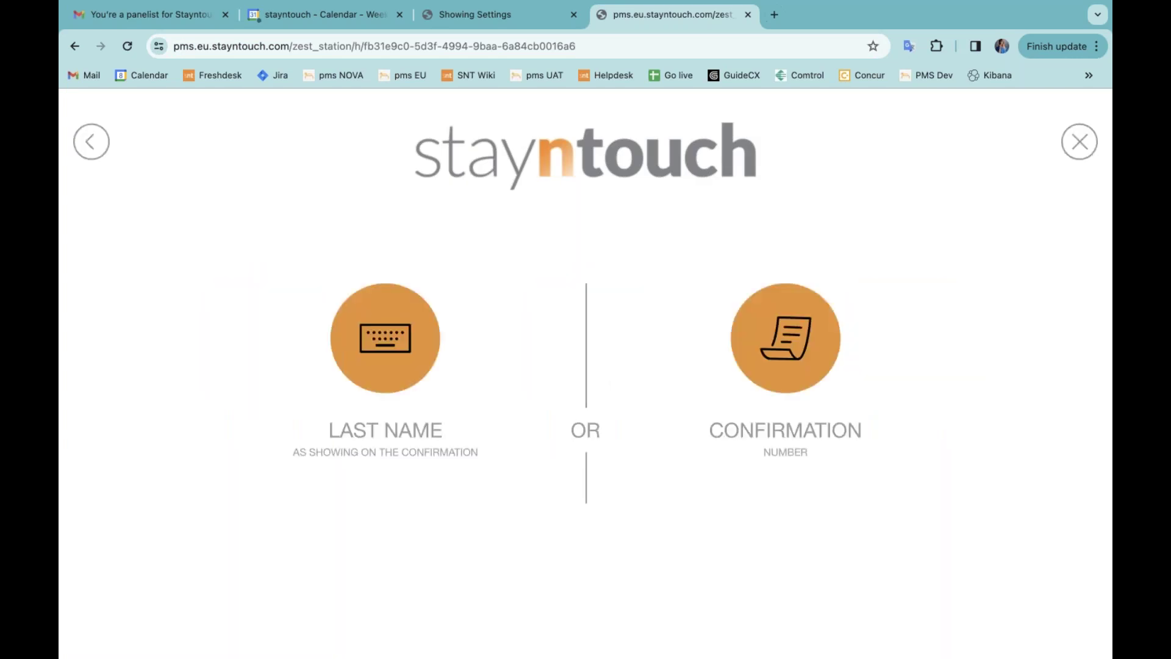
- Find the reservation on the kiosk by the guest's last name and 1 February 2024 departure
{"action": "left_click", "coordinate": [402, 349]}
{"action": "type", "text": "NOLET"}
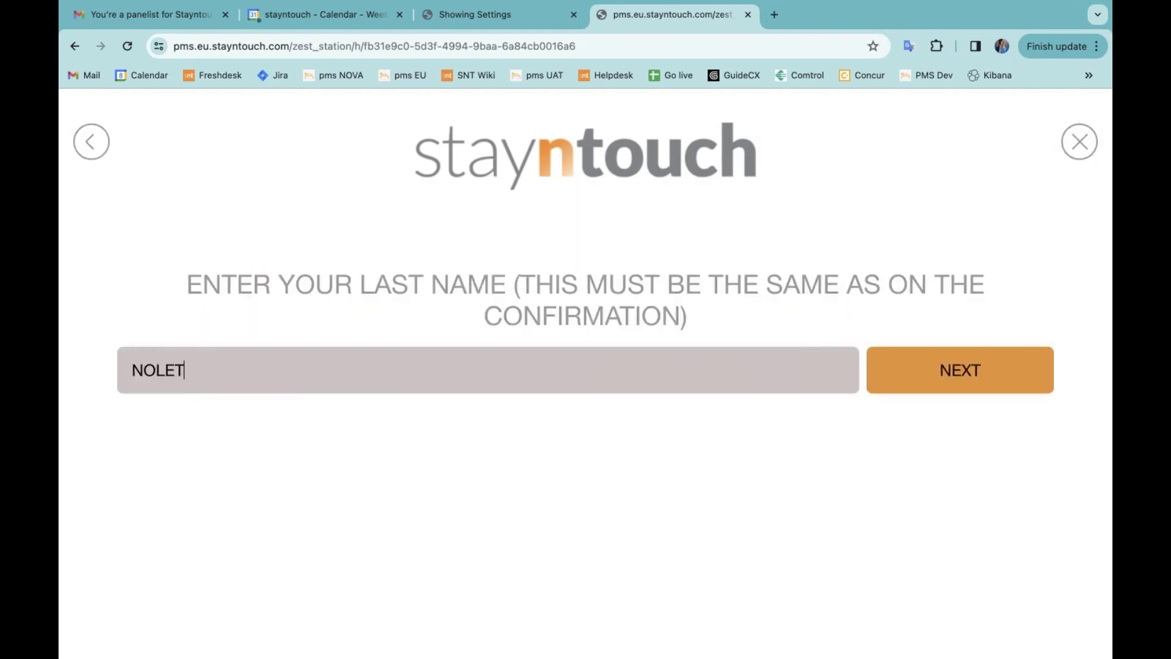
{"action": "key", "text": "Return"}
{"action": "left_click", "coordinate": [368, 388]}
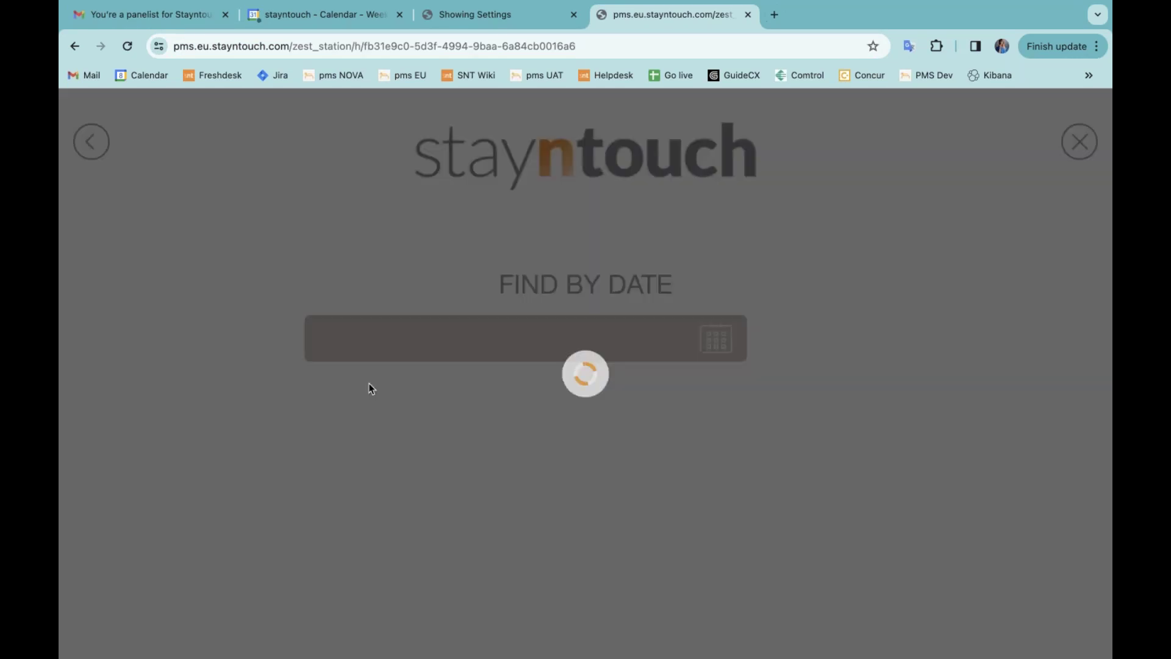
{"action": "left_click", "coordinate": [795, 208]}
{"action": "left_click", "coordinate": [650, 294]}
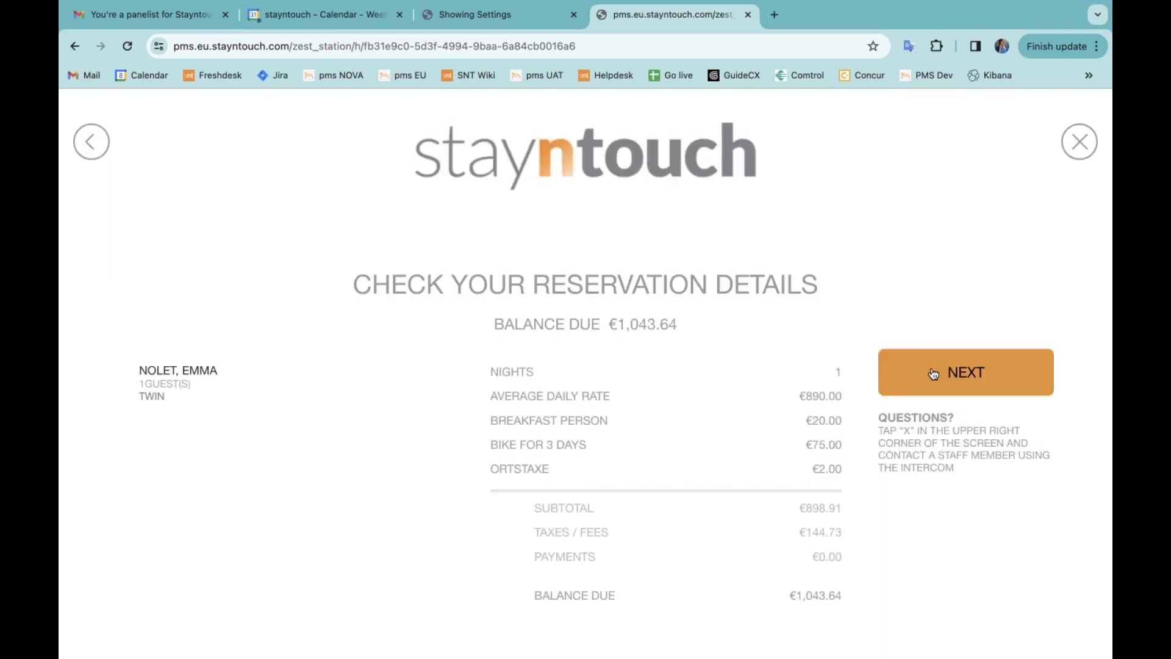
{"action": "left_click_drag", "start_coordinate": [493, 421], "coordinate": [602, 426]}
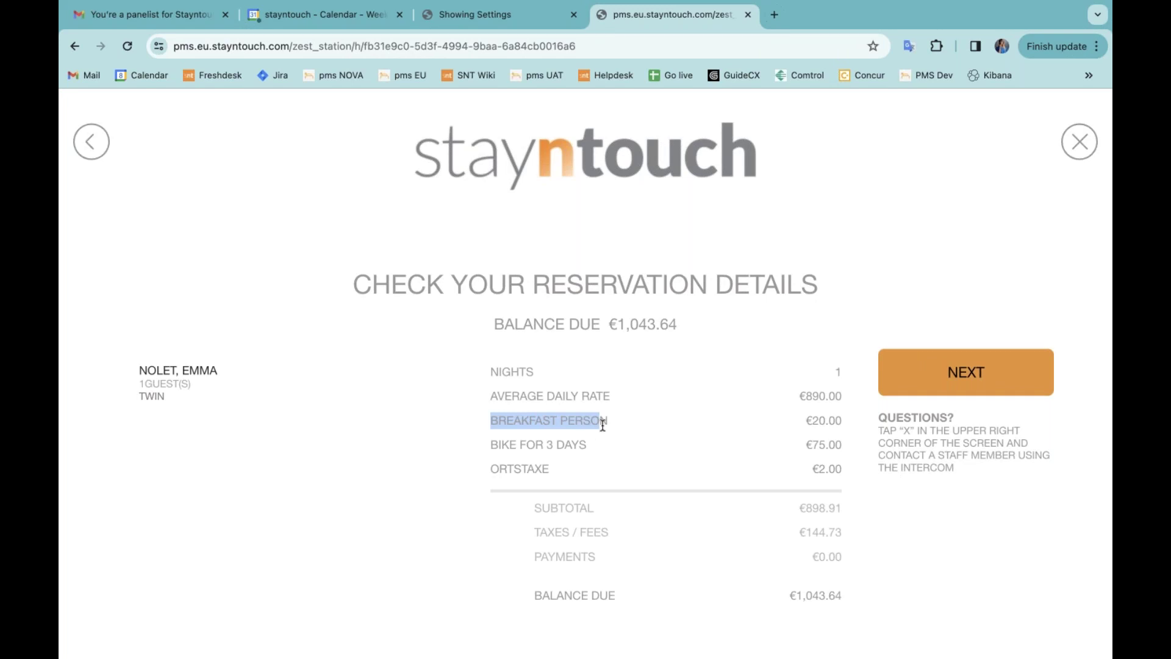
- Confirm, agree, sign and decline the upgrade, then cancel back to kiosk home after Bike is offered
{"action": "left_click", "coordinate": [943, 386]}
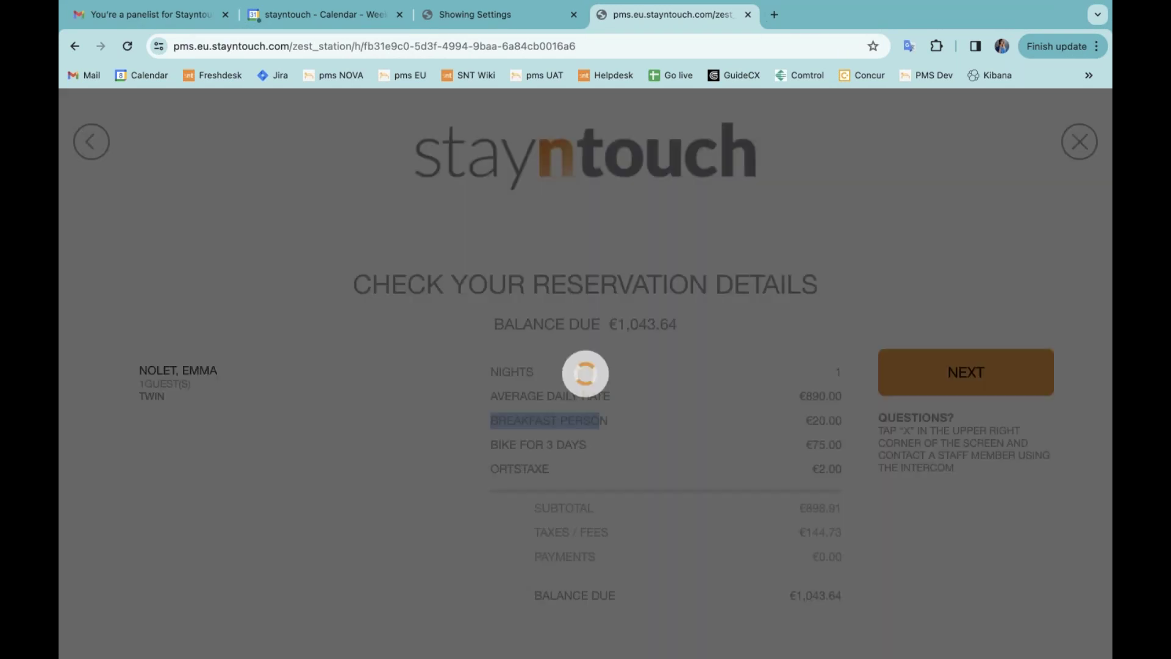
{"action": "left_click", "coordinate": [988, 335]}
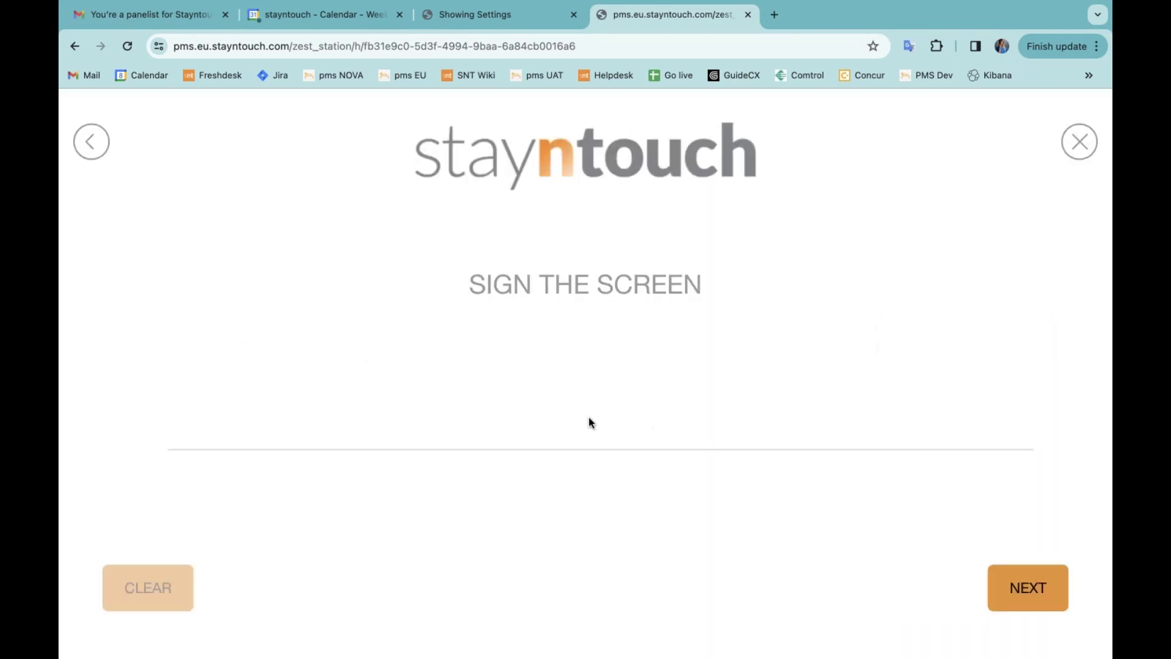
{"action": "left_click_drag", "start_coordinate": [589, 418], "coordinate": [858, 398]}
{"action": "left_click", "coordinate": [1018, 585]}
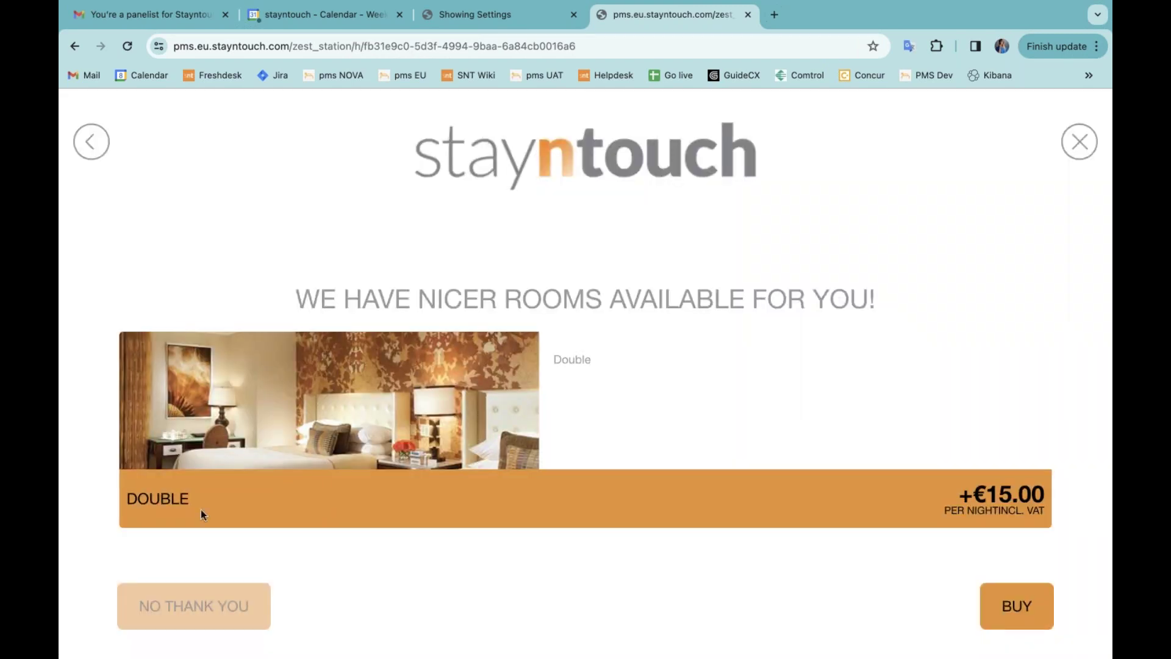
{"action": "left_click", "coordinate": [197, 598]}
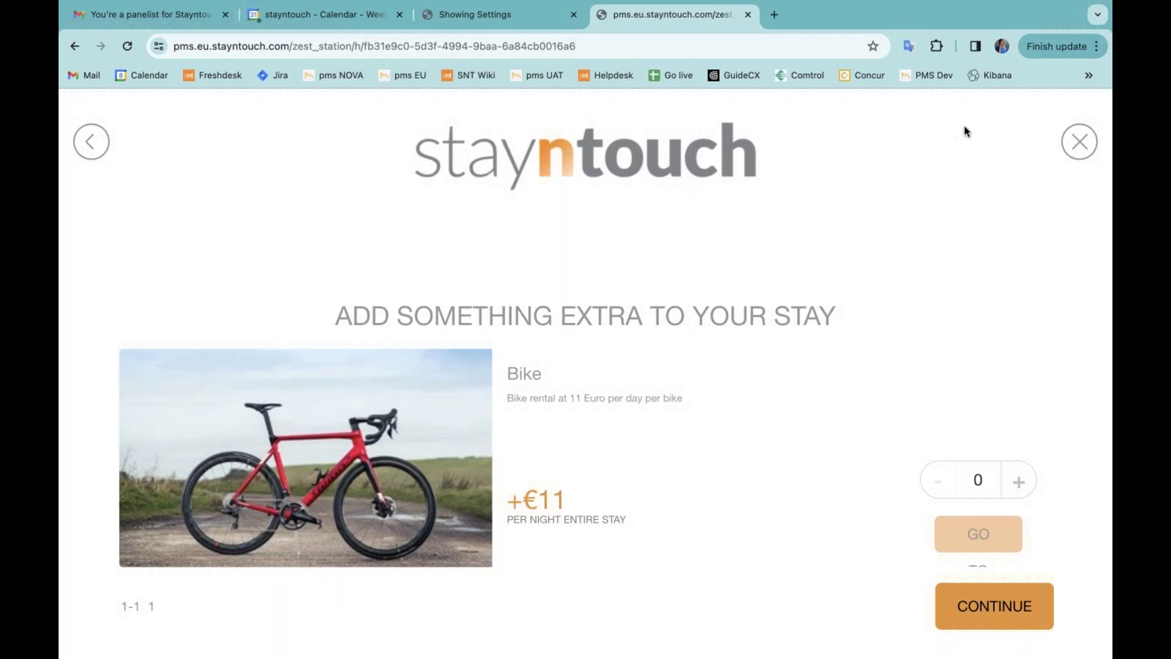
{"action": "left_click", "coordinate": [1078, 142]}
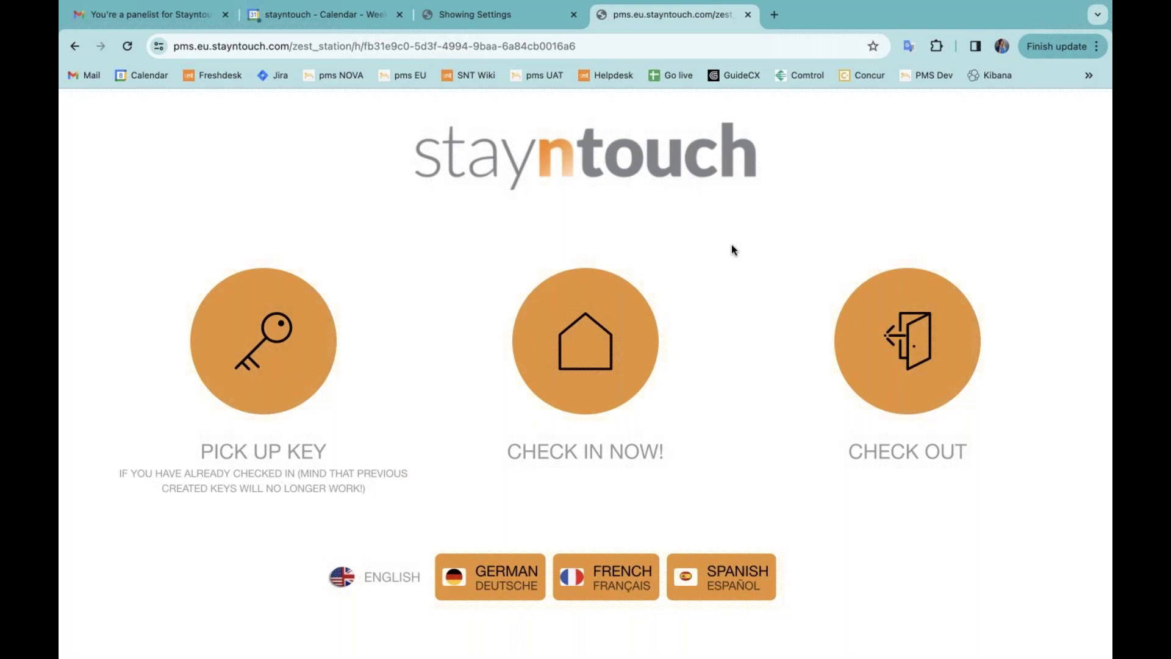
- Return to the admin tab and go from Kiosk Add Ons back to the Kiosk settings overview
{"action": "left_click", "coordinate": [517, 17]}
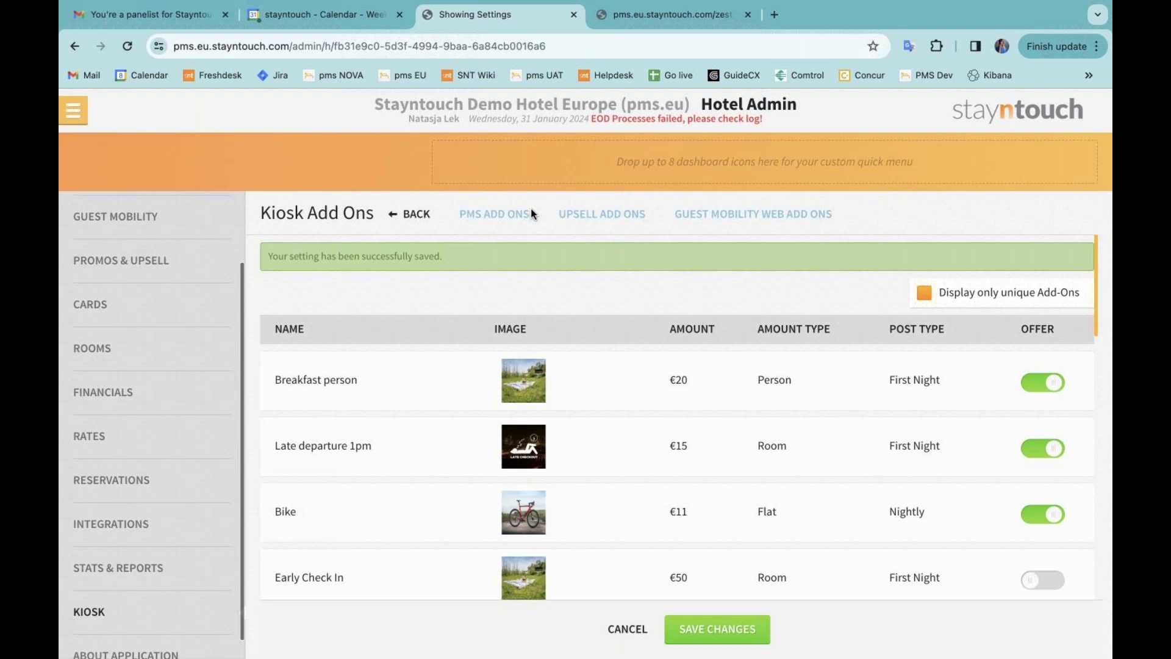
{"action": "left_click", "coordinate": [412, 216]}
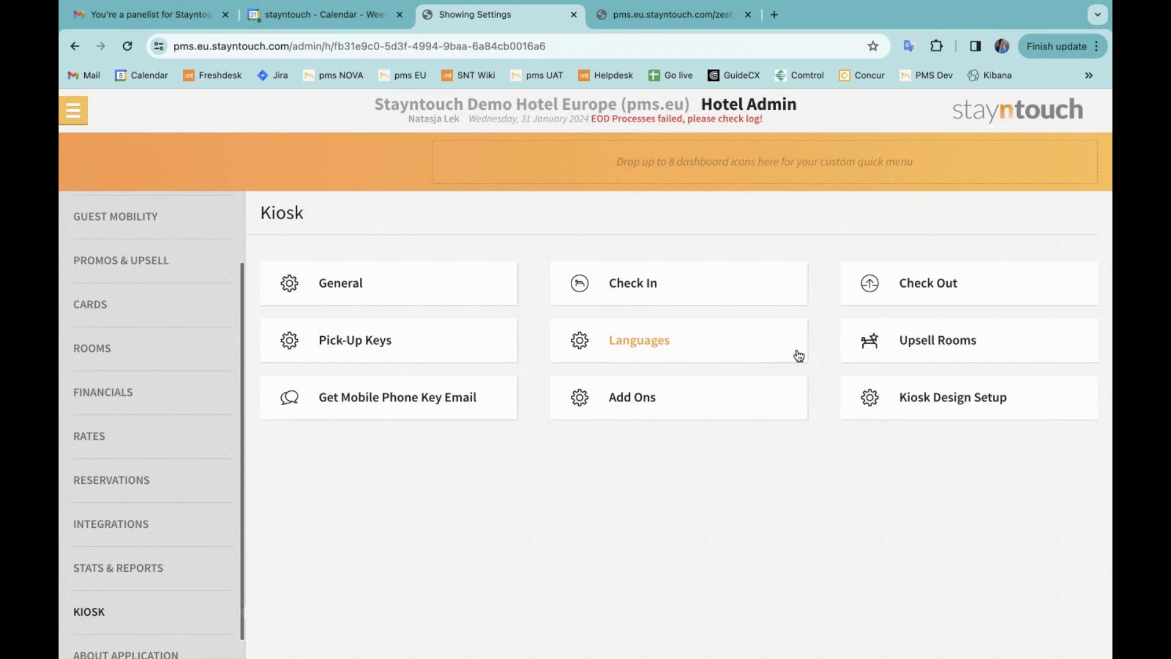
- Compare Kiosk Design Setup colours (text #9b9696, button #e79232) against the live kiosk screen
{"action": "left_click", "coordinate": [950, 402]}
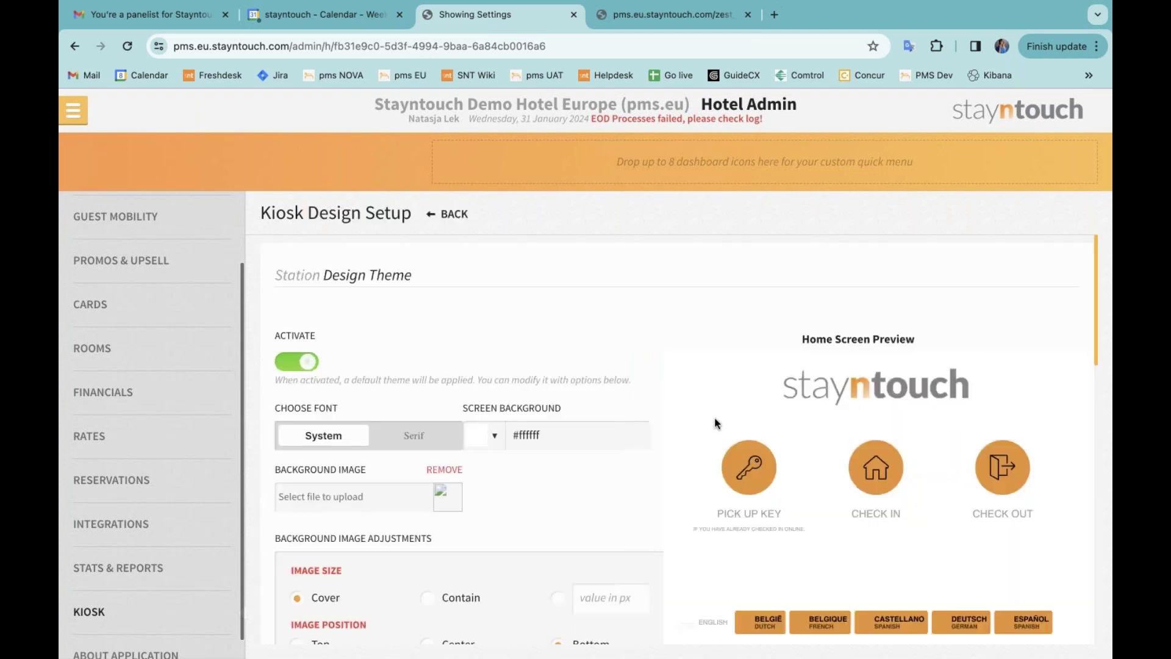
{"action": "scroll", "coordinate": [718, 420], "scroll_direction": "down", "scroll_amount": 1}
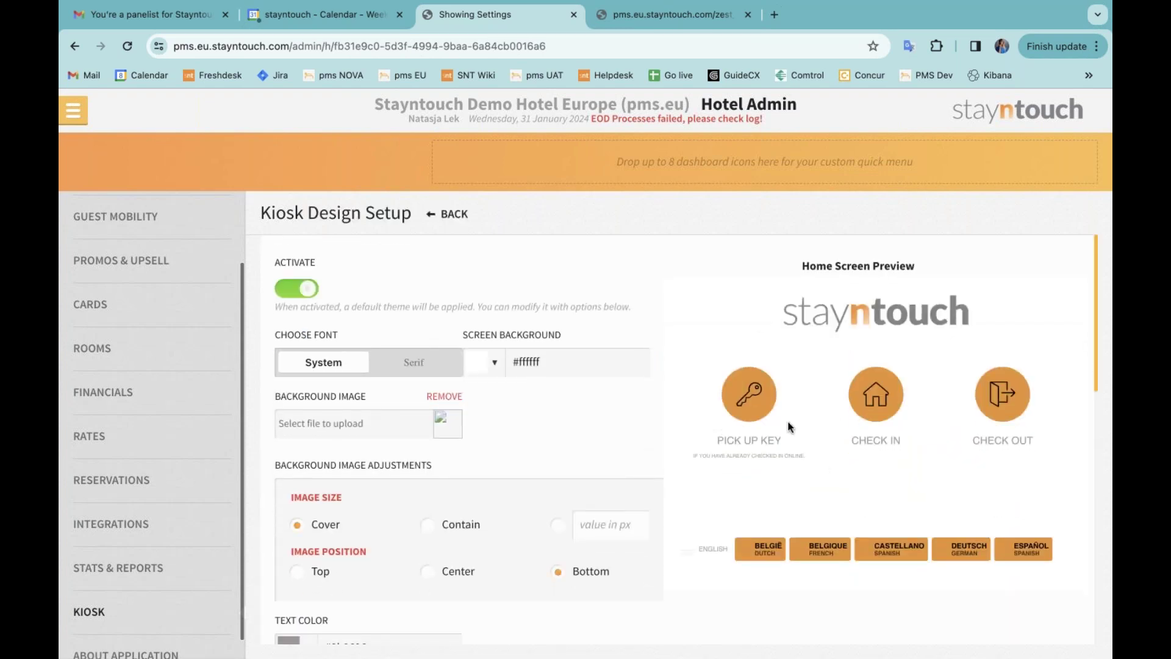
{"action": "left_click", "coordinate": [702, 16]}
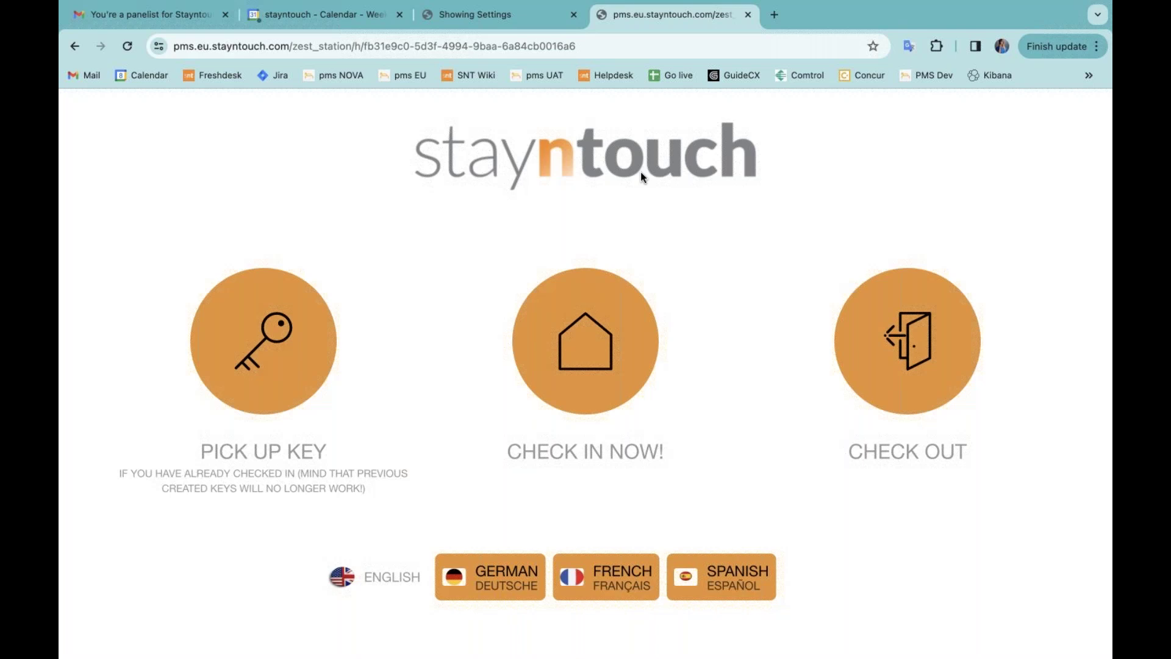
{"action": "left_click", "coordinate": [490, 17]}
{"action": "scroll", "coordinate": [465, 472], "scroll_direction": "down", "scroll_amount": 2}
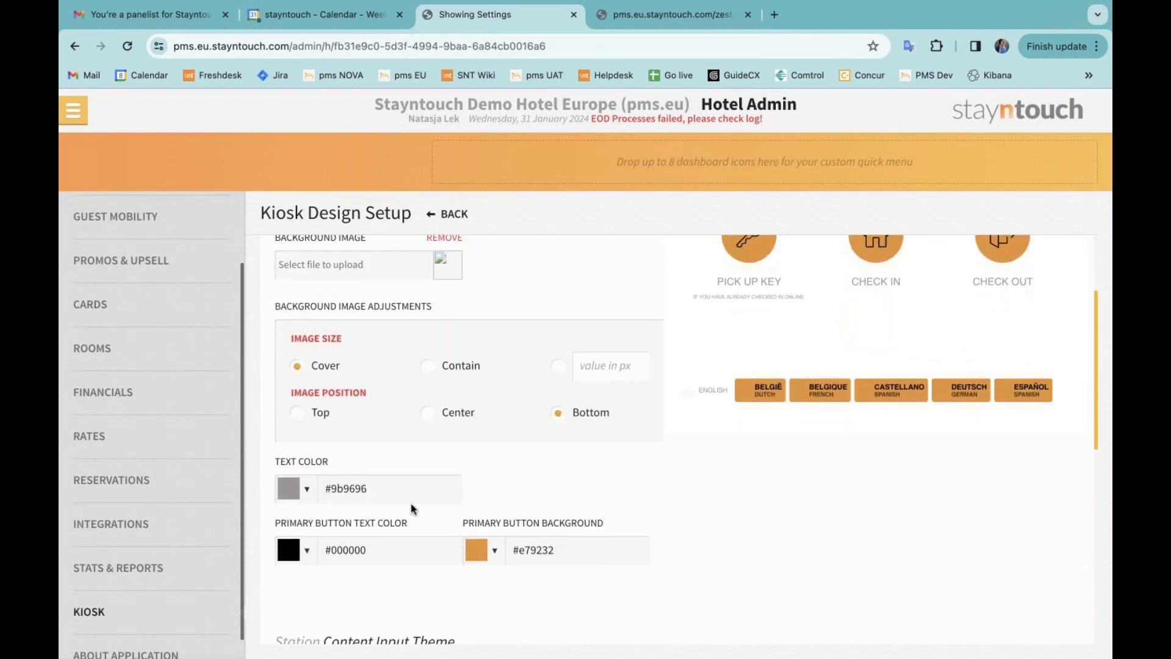
- Start a kiosk check-in by the guest's last name and view the January 2024 departure calendar's faded past dates
{"action": "left_click", "coordinate": [691, 18]}
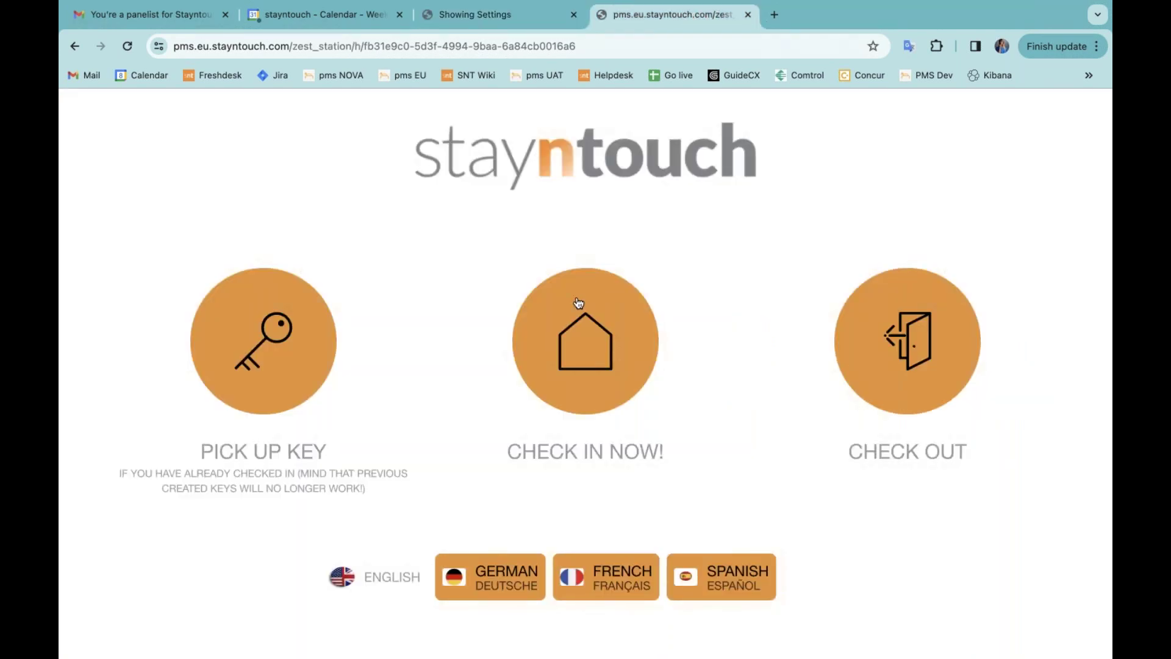
{"action": "left_click", "coordinate": [575, 338]}
{"action": "left_click", "coordinate": [384, 366]}
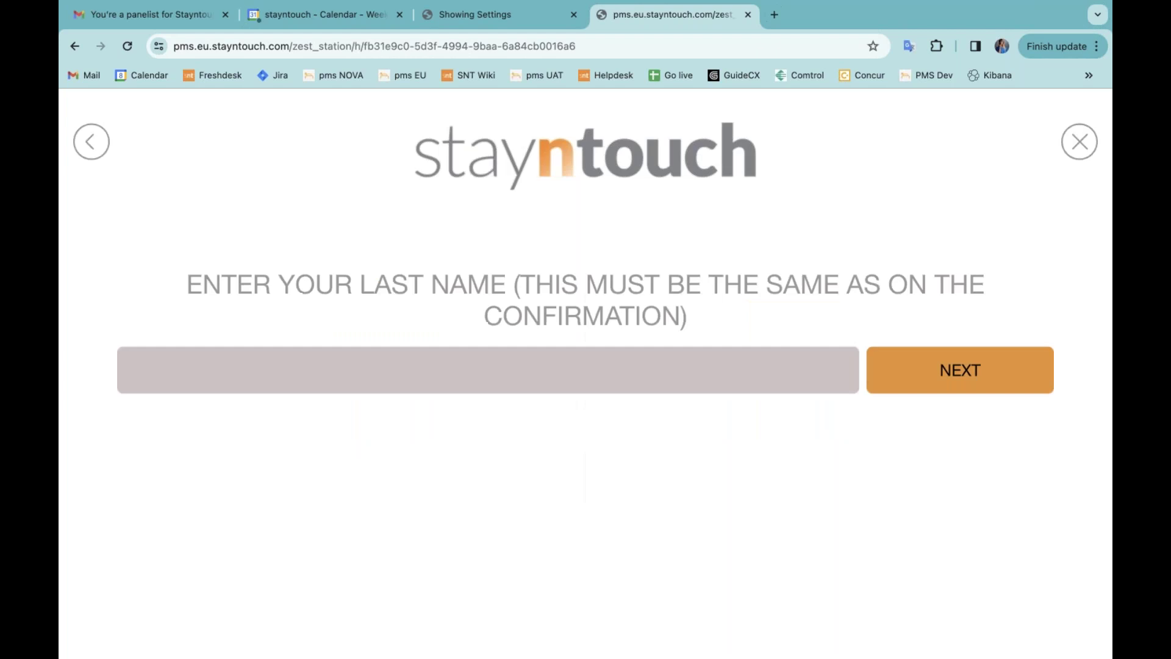
{"action": "type", "text": "NOLET"}
{"action": "key", "text": "Return"}
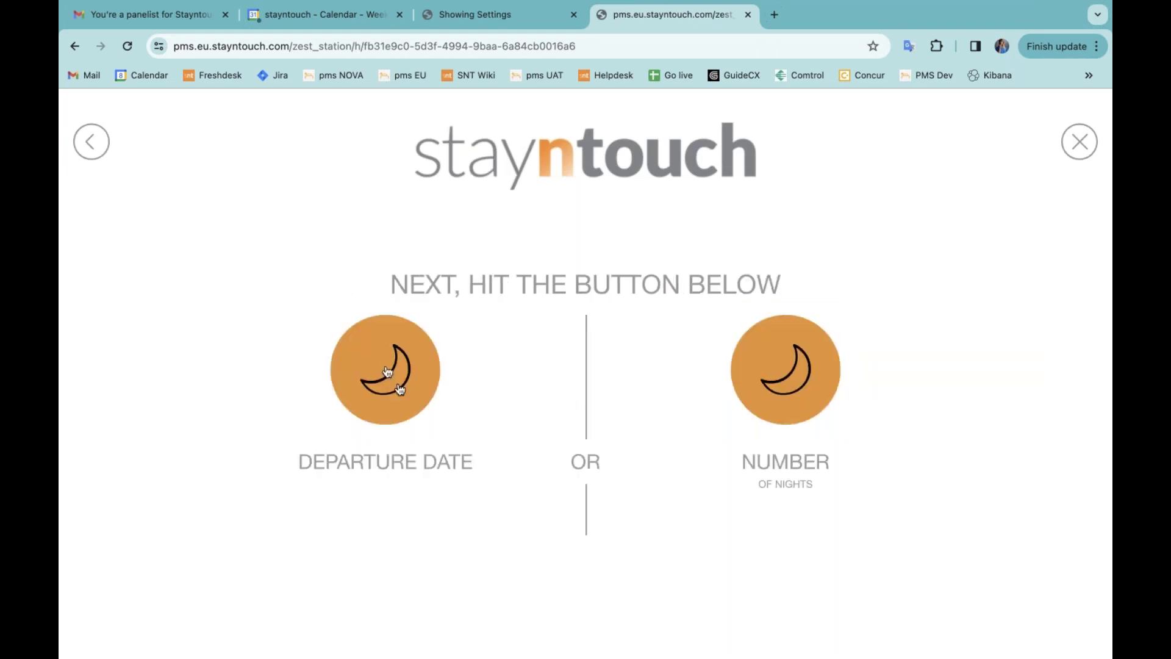
{"action": "left_click", "coordinate": [398, 366]}
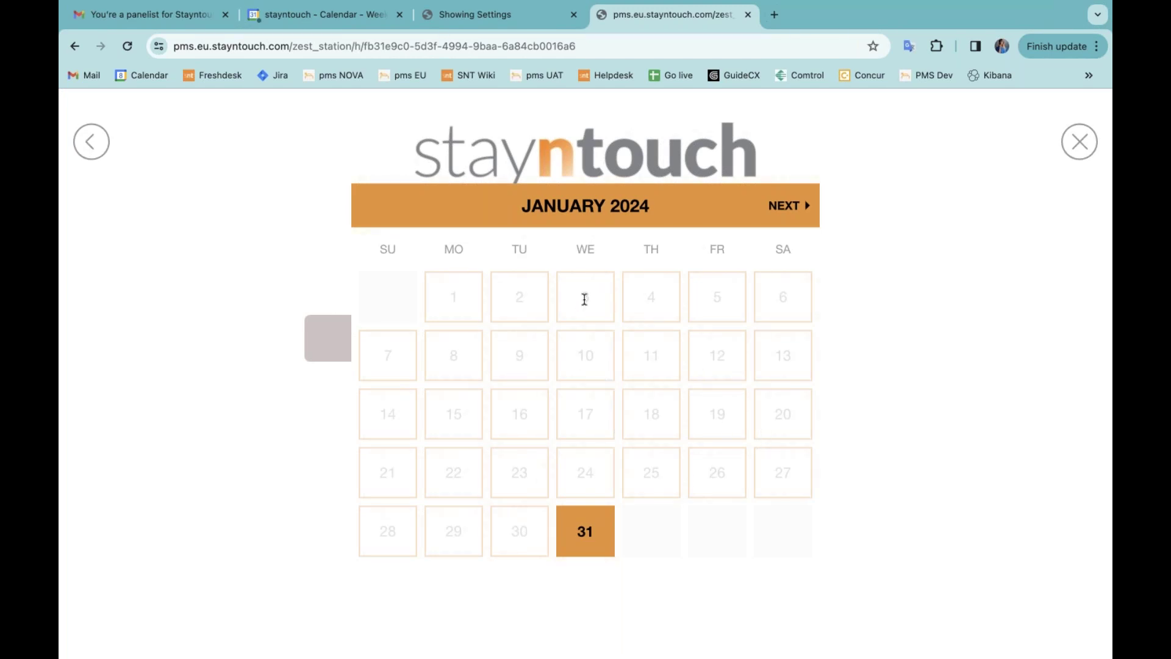
- Return to the admin tab and go back from Kiosk Design Setup to the Kiosk overview
{"action": "left_click", "coordinate": [504, 20]}
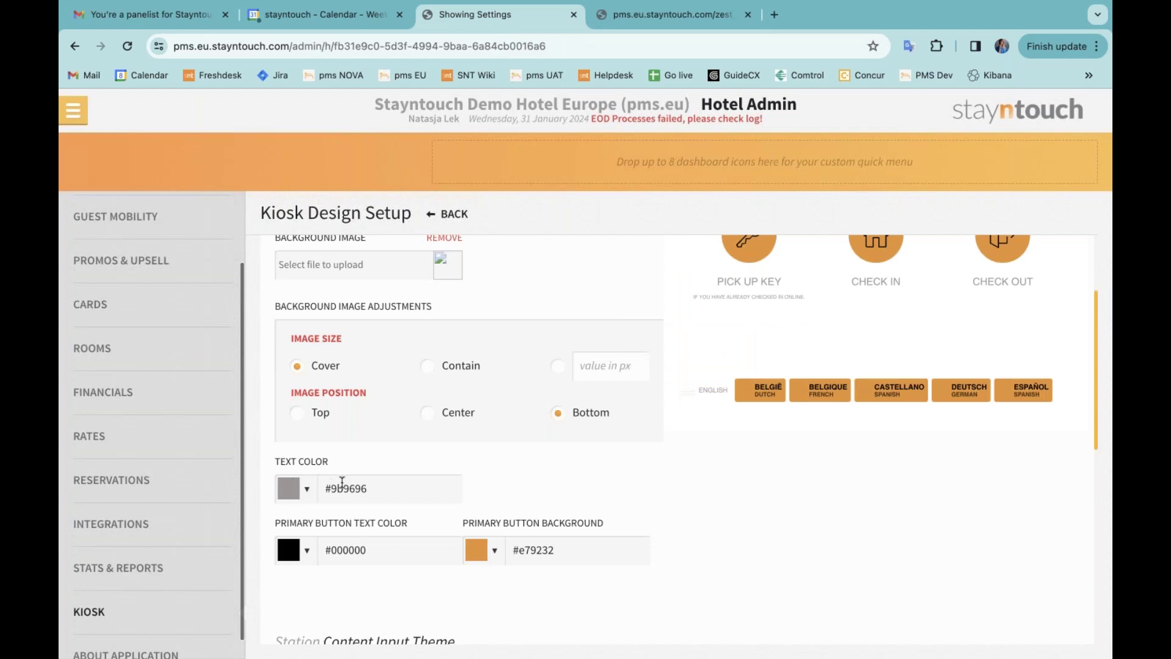
{"action": "scroll", "coordinate": [519, 470], "scroll_direction": "up", "scroll_amount": 5}
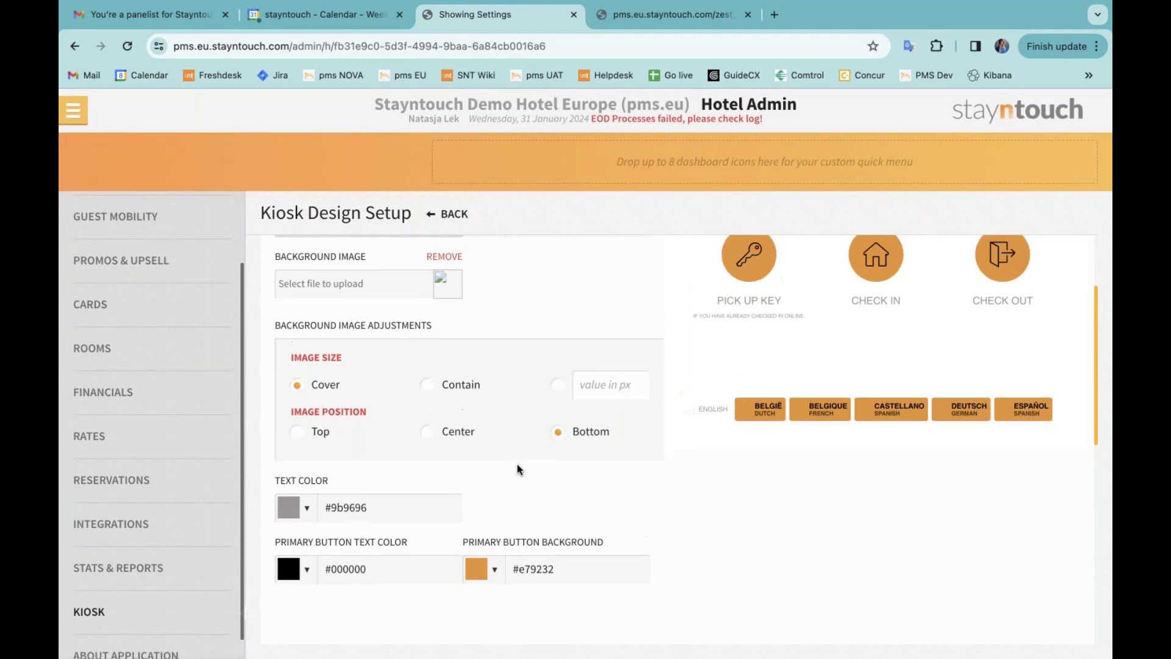
{"action": "left_click", "coordinate": [455, 214]}
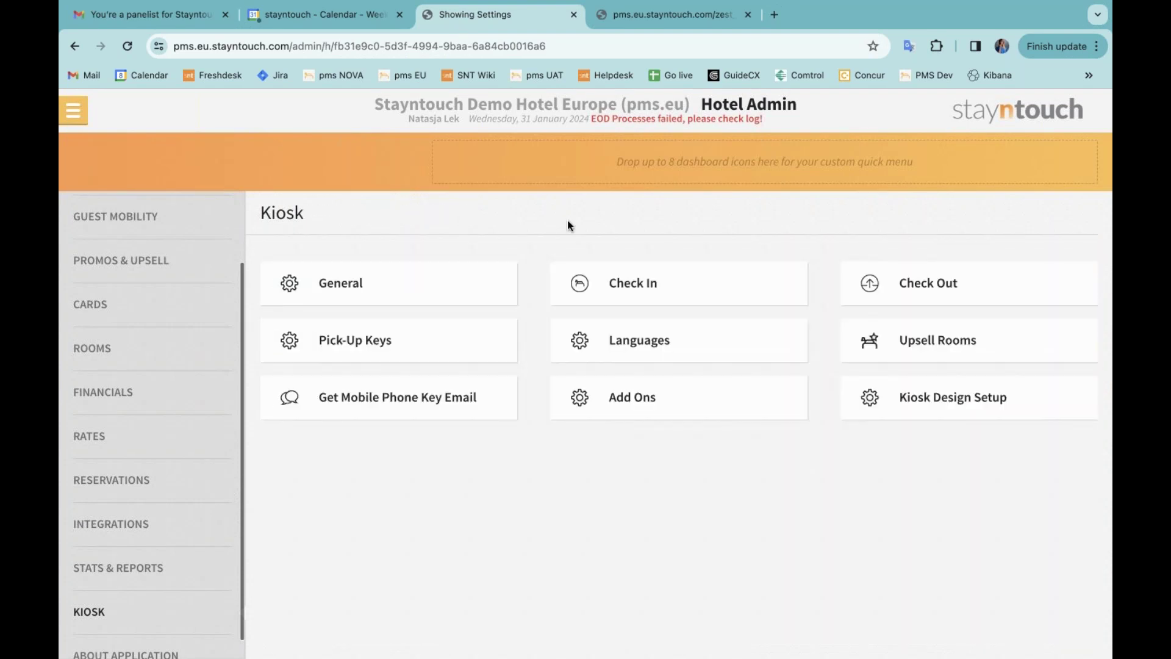